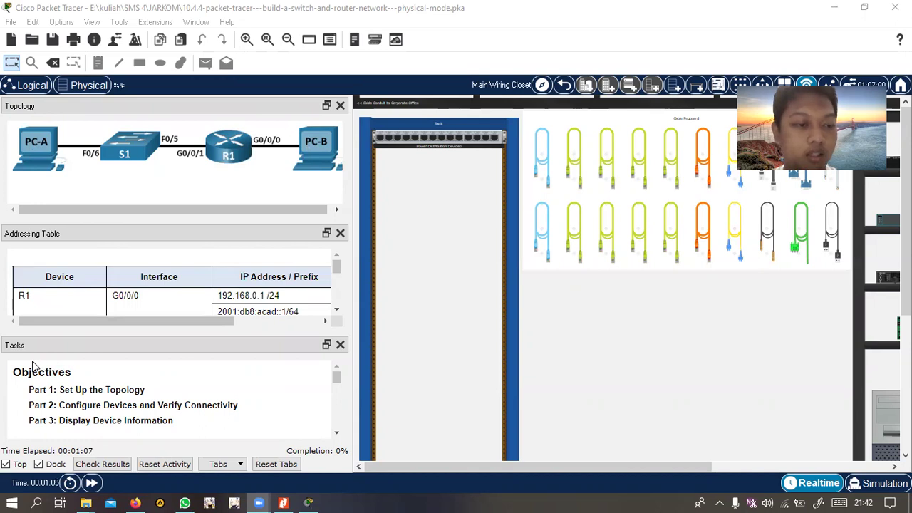
Rearrange devices on the shelf and inspect the power strip's configuration window
{"action": "scroll", "coordinate": [104, 392], "scroll_direction": "down", "scroll_amount": 1}
{"action": "scroll", "coordinate": [108, 392], "scroll_direction": "up", "scroll_amount": 1}
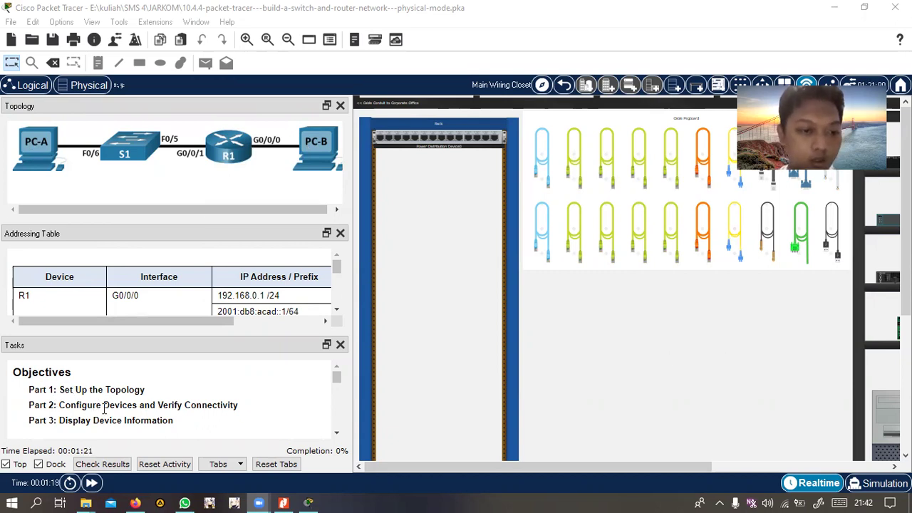
{"action": "scroll", "coordinate": [104, 407], "scroll_direction": "down", "scroll_amount": 1}
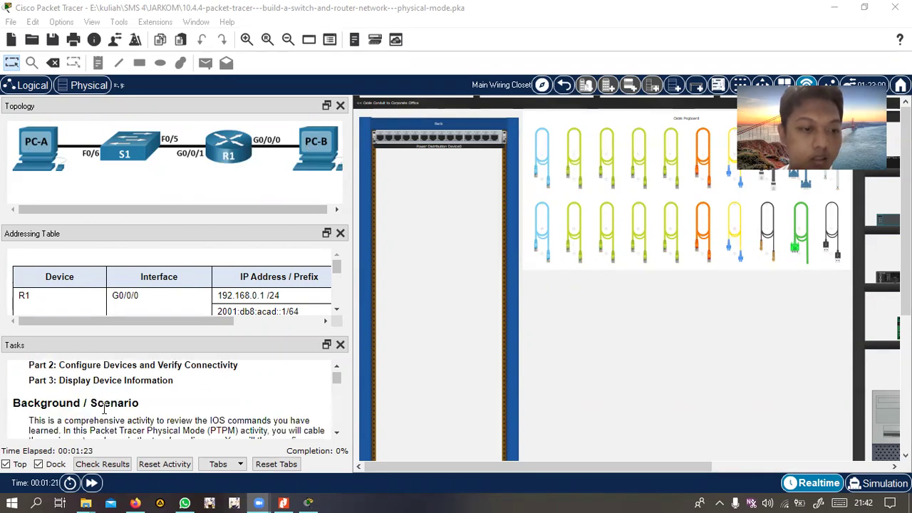
{"action": "scroll", "coordinate": [107, 401], "scroll_direction": "up", "scroll_amount": 1}
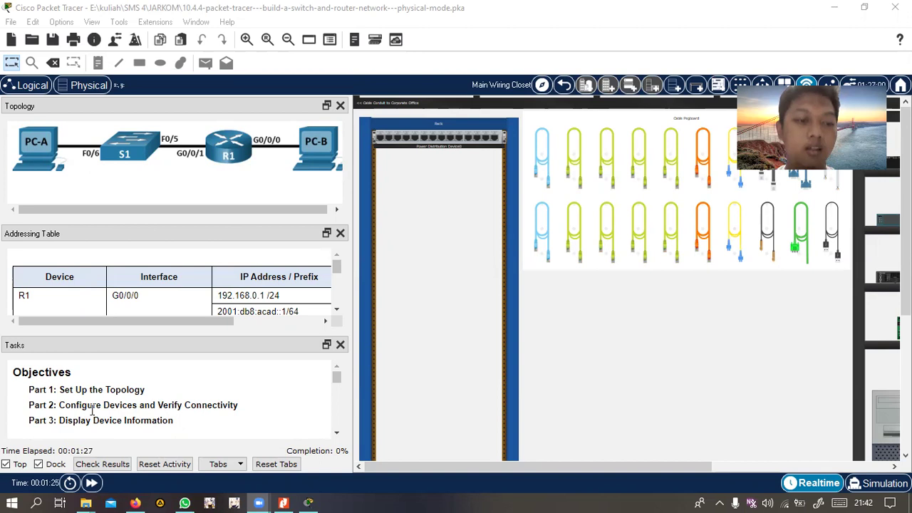
{"action": "scroll", "coordinate": [87, 420], "scroll_direction": "down", "scroll_amount": 1}
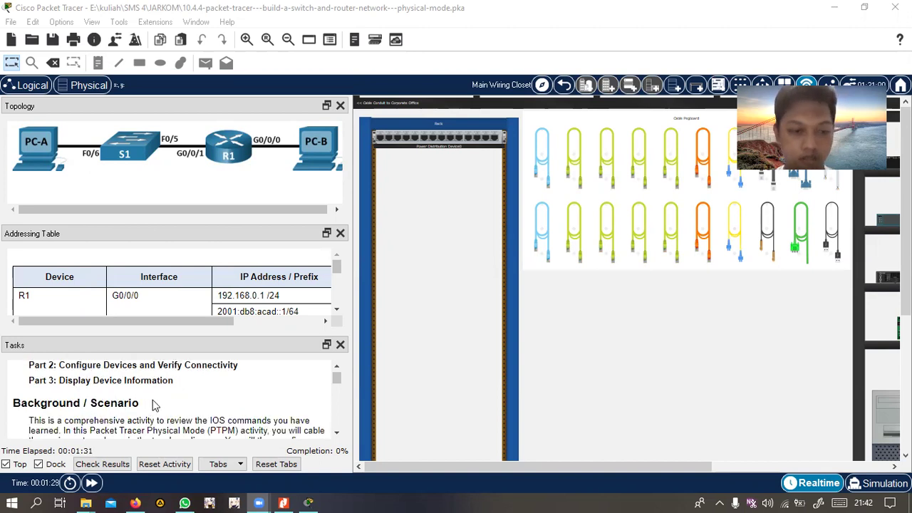
{"action": "scroll", "coordinate": [160, 402], "scroll_direction": "down", "scroll_amount": 3}
{"action": "scroll", "coordinate": [142, 399], "scroll_direction": "down", "scroll_amount": 1}
{"action": "scroll", "coordinate": [126, 399], "scroll_direction": "up", "scroll_amount": 1}
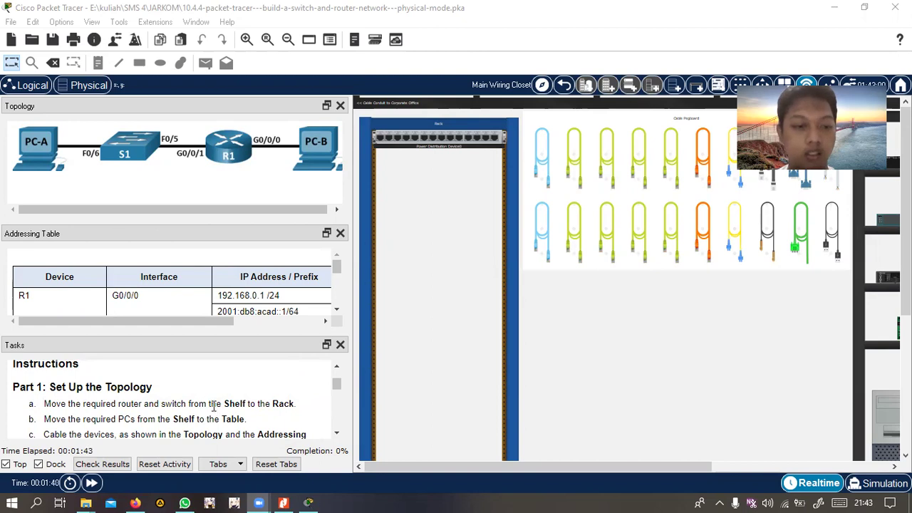
{"action": "left_click_drag", "start_coordinate": [415, 466], "coordinate": [585, 468]}
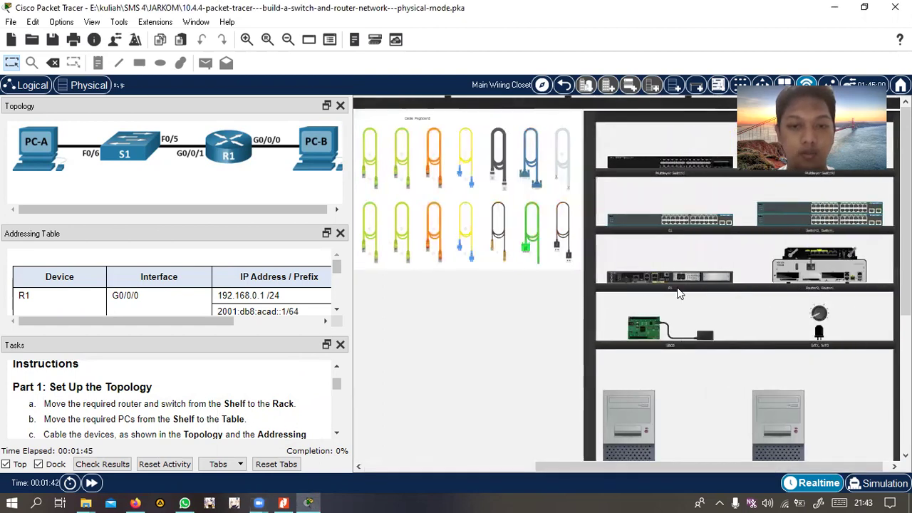
{"action": "left_click_drag", "start_coordinate": [651, 459], "coordinate": [418, 392]}
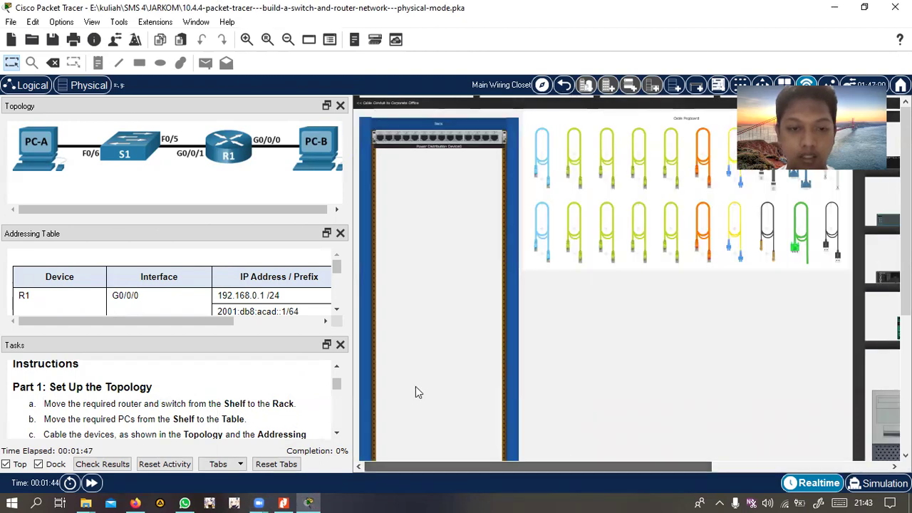
{"action": "left_click", "coordinate": [445, 136]}
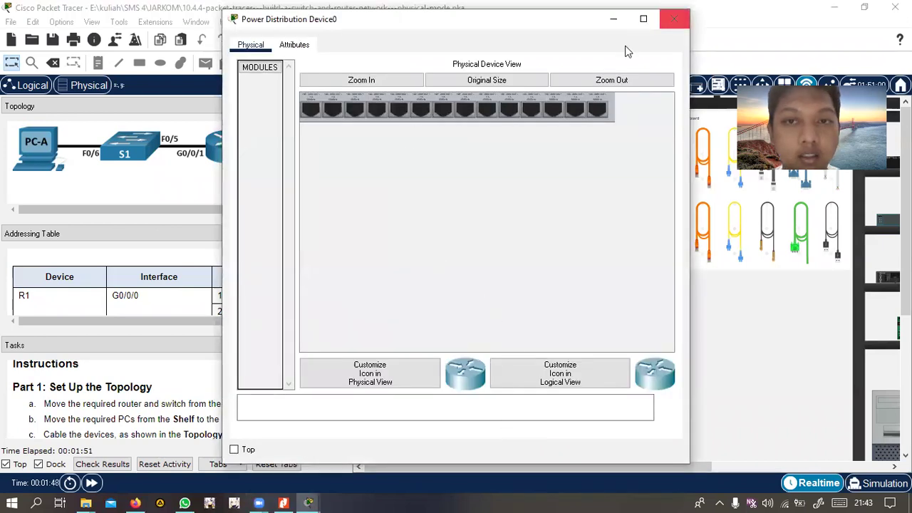
{"action": "left_click", "coordinate": [674, 19]}
Move the switch and then the router from the shelf into the rack
{"action": "left_click_drag", "start_coordinate": [500, 464], "coordinate": [681, 366]}
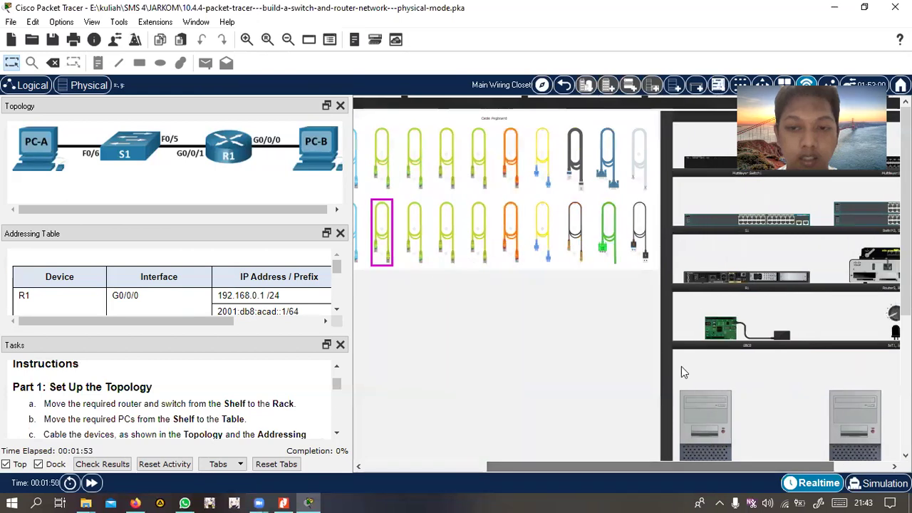
{"action": "mouse_move", "coordinate": [731, 222]}
{"action": "left_mouse_down"}
{"action": "mouse_move", "coordinate": [491, 311]}
{"action": "mouse_move", "coordinate": [402, 318]}
{"action": "mouse_move", "coordinate": [342, 270]}
{"action": "mouse_move", "coordinate": [573, 266]}
{"action": "mouse_move", "coordinate": [728, 228]}
{"action": "left_mouse_up"}
{"action": "left_click_drag", "start_coordinate": [633, 466], "coordinate": [573, 456]}
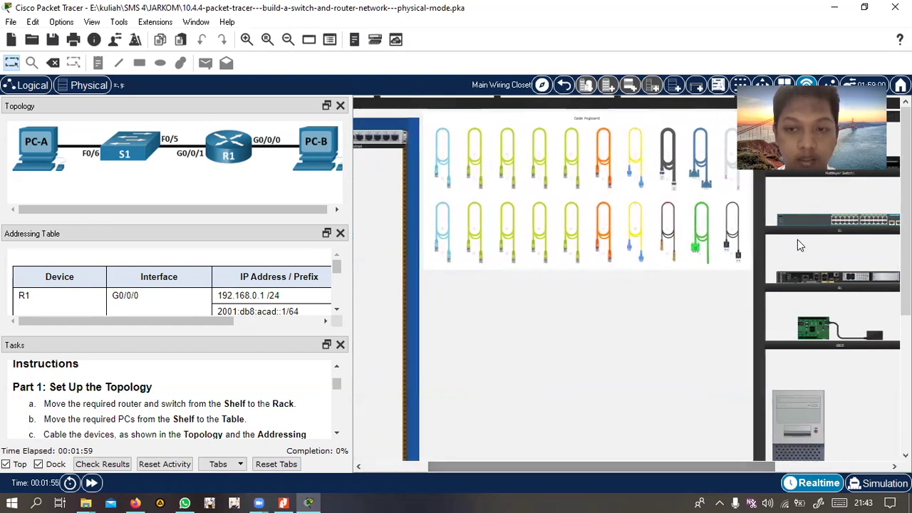
{"action": "left_click_drag", "start_coordinate": [822, 220], "coordinate": [379, 294]}
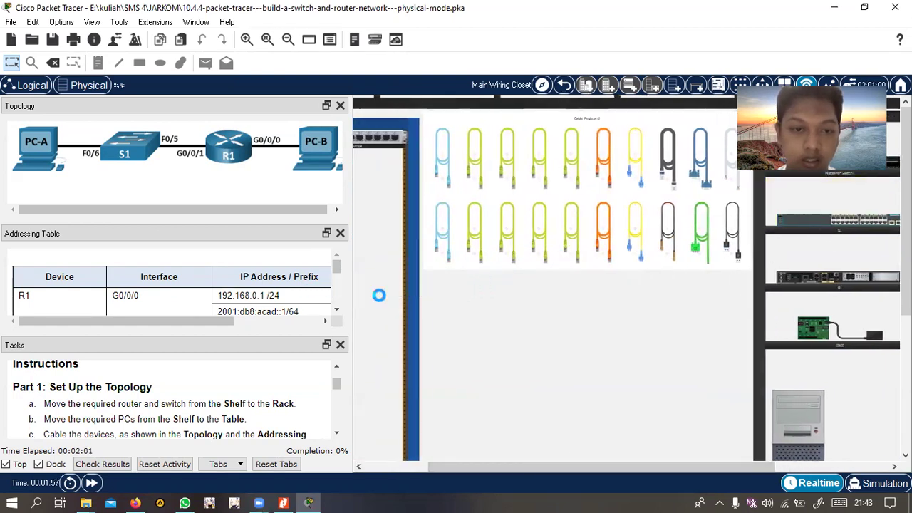
{"action": "left_click_drag", "start_coordinate": [825, 278], "coordinate": [380, 390]}
{"action": "scroll", "coordinate": [135, 431], "scroll_direction": "down", "scroll_amount": 1}
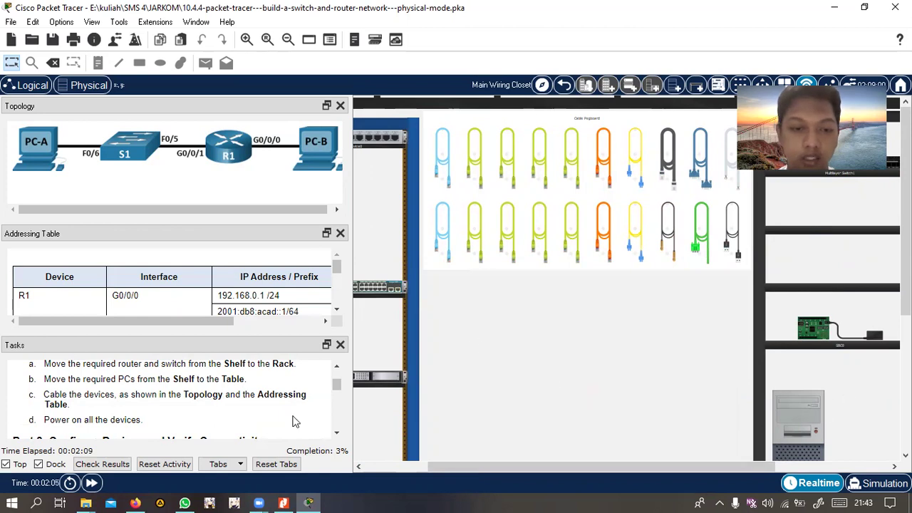
Place both PCs from the shelf onto the table
{"action": "scroll", "coordinate": [567, 376], "scroll_direction": "down", "scroll_amount": 3}
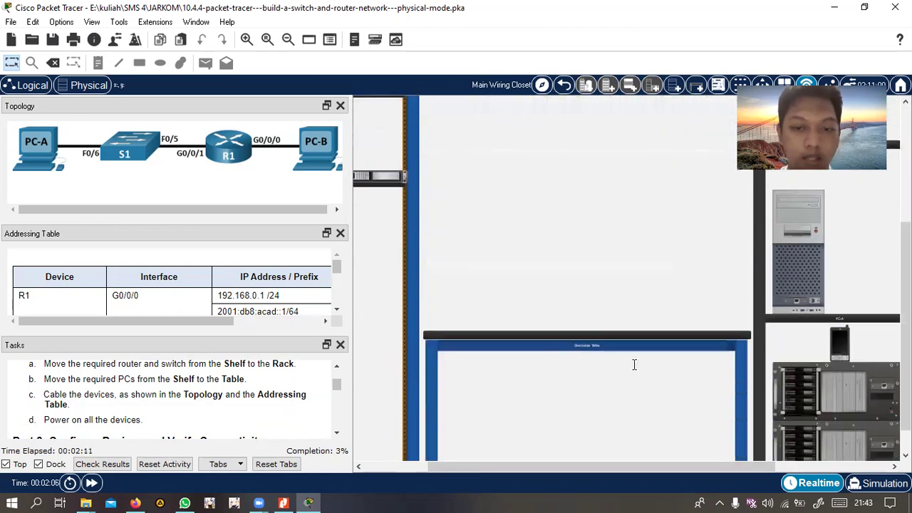
{"action": "scroll", "coordinate": [666, 346], "scroll_direction": "down", "scroll_amount": 1}
{"action": "left_click_drag", "start_coordinate": [811, 248], "coordinate": [518, 394]}
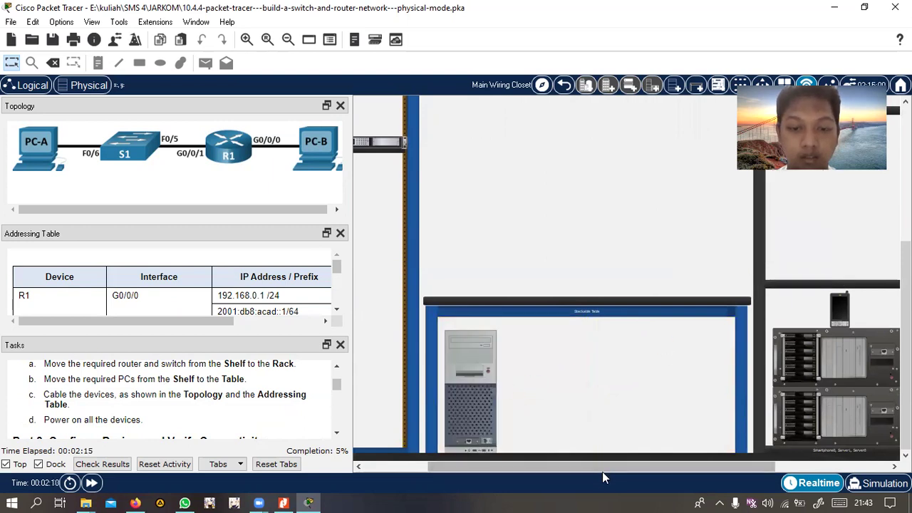
{"action": "left_click_drag", "start_coordinate": [602, 471], "coordinate": [716, 472]}
{"action": "left_click_drag", "start_coordinate": [791, 288], "coordinate": [526, 381]}
{"action": "left_click_drag", "start_coordinate": [617, 465], "coordinate": [437, 467]}
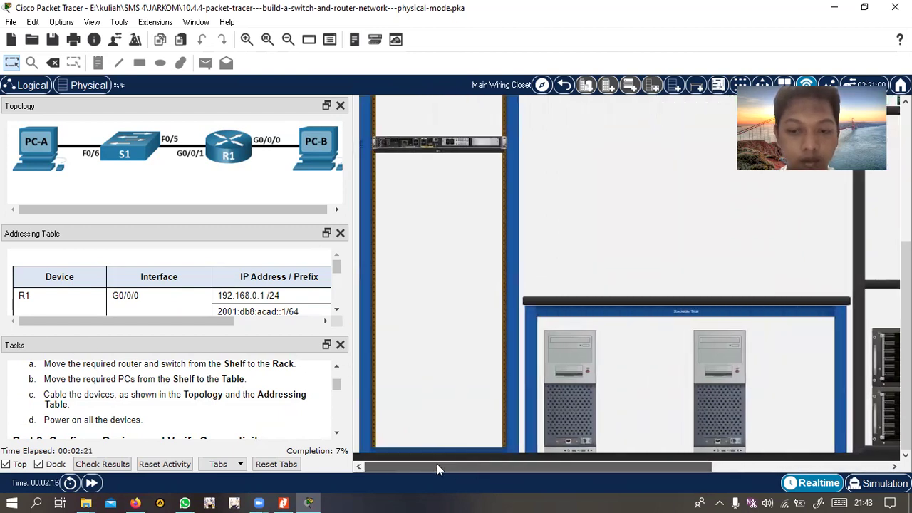
Reposition the switch to a higher rack slot, directly above the router
{"action": "scroll", "coordinate": [456, 383], "scroll_direction": "up", "scroll_amount": 2}
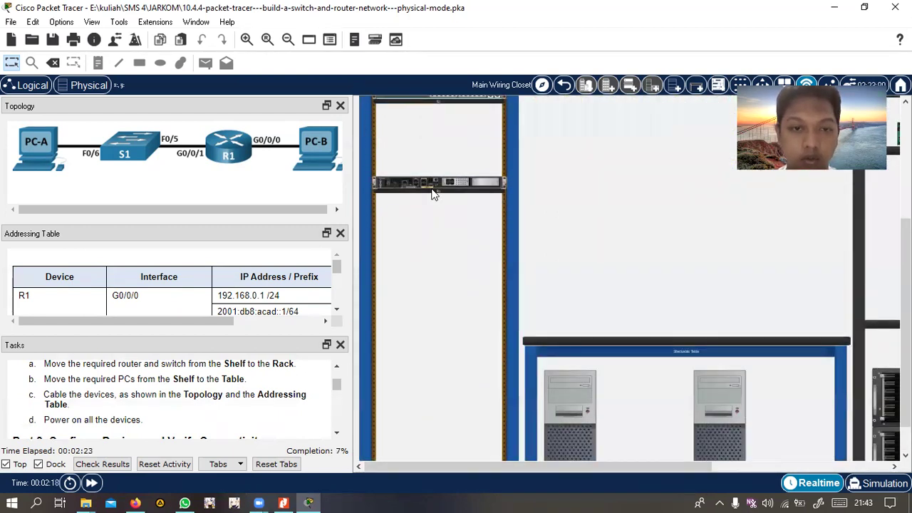
{"action": "left_click_drag", "start_coordinate": [446, 191], "coordinate": [449, 323]}
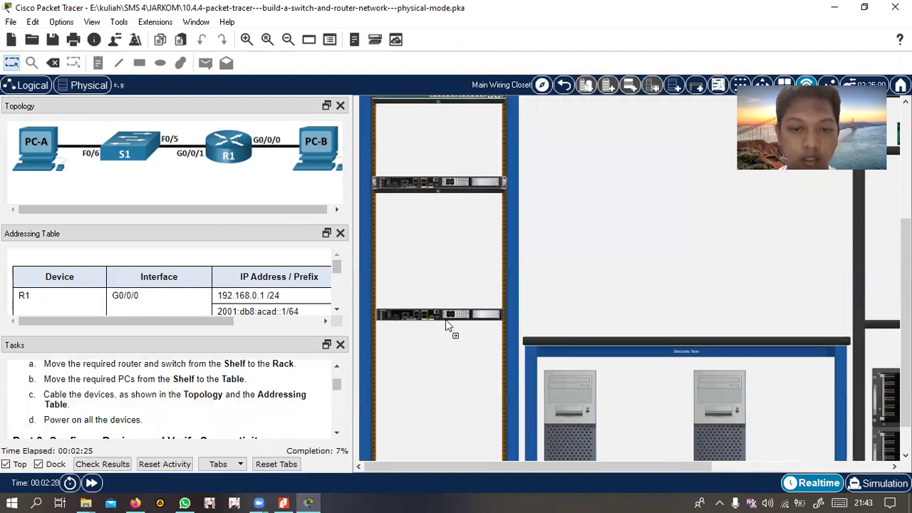
{"action": "scroll", "coordinate": [438, 171], "scroll_direction": "up", "scroll_amount": 1}
{"action": "scroll", "coordinate": [439, 171], "scroll_direction": "up", "scroll_amount": 1}
{"action": "left_click_drag", "start_coordinate": [445, 175], "coordinate": [437, 359]}
{"action": "scroll", "coordinate": [438, 356], "scroll_direction": "down", "scroll_amount": 3}
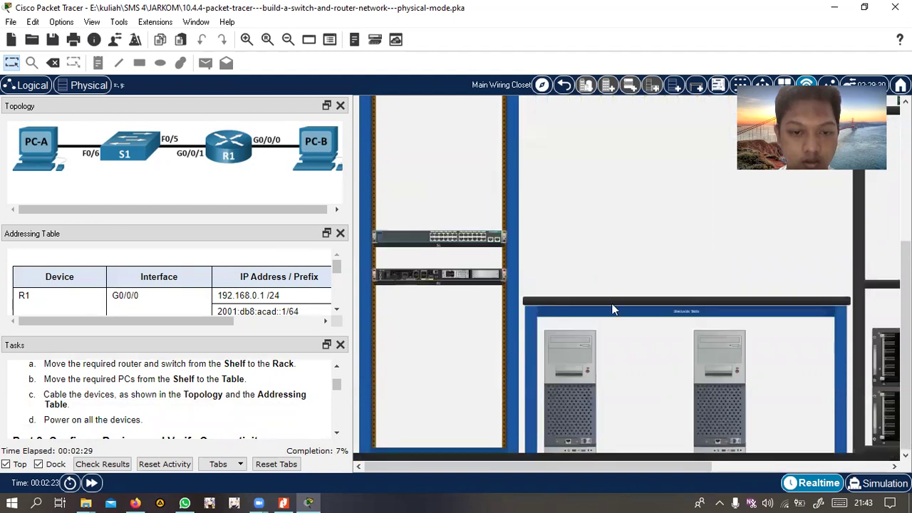
{"action": "left_click_drag", "start_coordinate": [456, 238], "coordinate": [450, 206]}
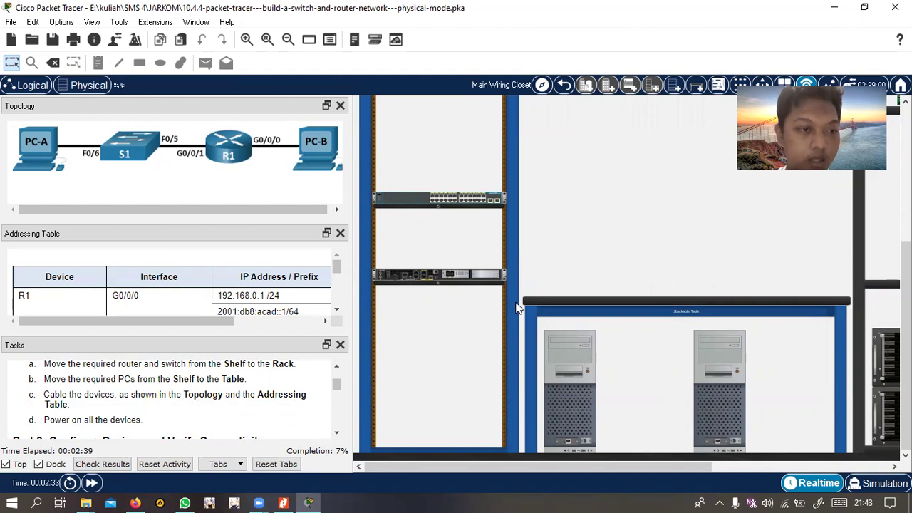
{"action": "scroll", "coordinate": [234, 288], "scroll_direction": "down", "scroll_amount": 2}
{"action": "scroll", "coordinate": [234, 288], "scroll_direction": "up", "scroll_amount": 2}
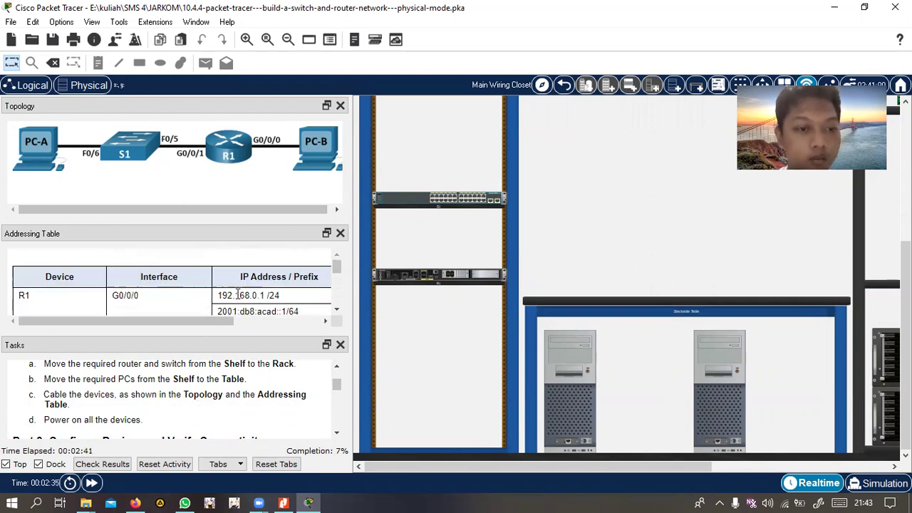
{"action": "left_click_drag", "start_coordinate": [243, 320], "coordinate": [339, 327]}
{"action": "scroll", "coordinate": [291, 299], "scroll_direction": "down", "scroll_amount": 3}
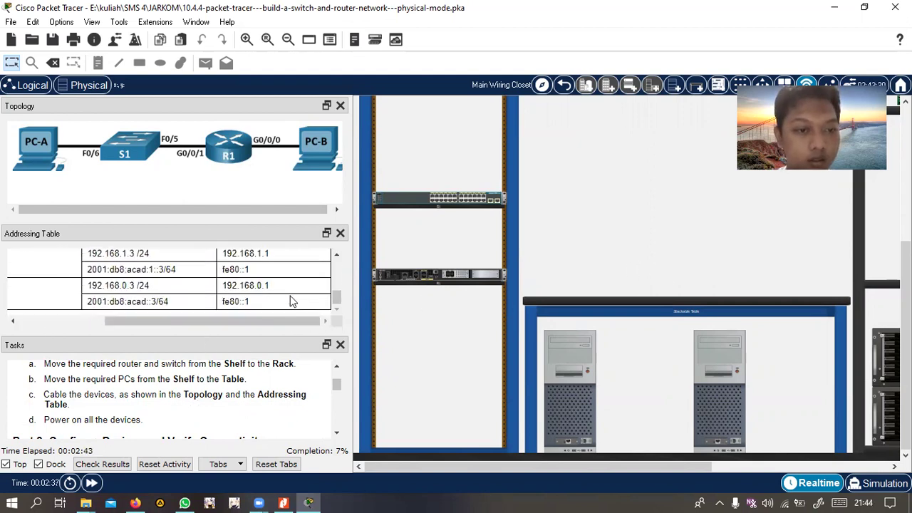
{"action": "scroll", "coordinate": [291, 300], "scroll_direction": "up", "scroll_amount": 3}
{"action": "left_click_drag", "start_coordinate": [246, 320], "coordinate": [160, 319]}
{"action": "scroll", "coordinate": [147, 279], "scroll_direction": "down", "scroll_amount": 3}
{"action": "scroll", "coordinate": [147, 279], "scroll_direction": "up", "scroll_amount": 3}
{"action": "scroll", "coordinate": [573, 278], "scroll_direction": "up", "scroll_amount": 3}
{"action": "scroll", "coordinate": [385, 342], "scroll_direction": "down", "scroll_amount": 2}
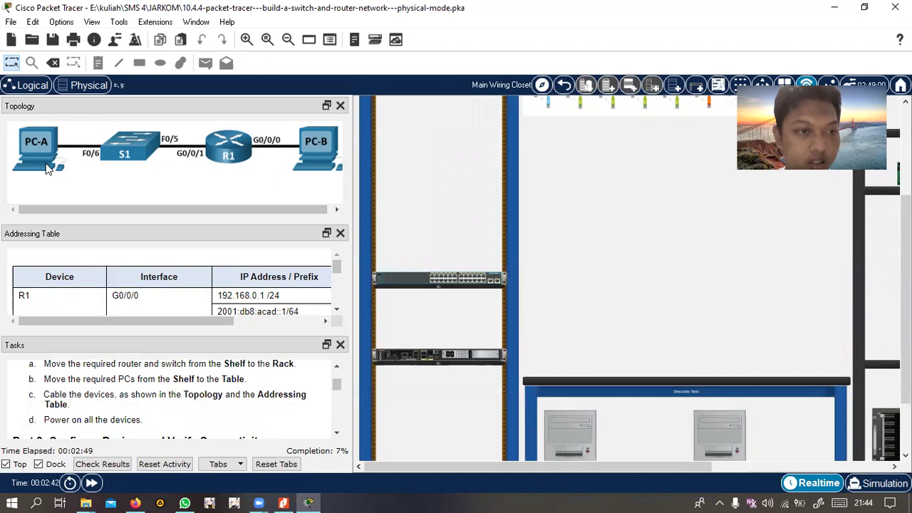
{"action": "scroll", "coordinate": [539, 254], "scroll_direction": "up", "scroll_amount": 3}
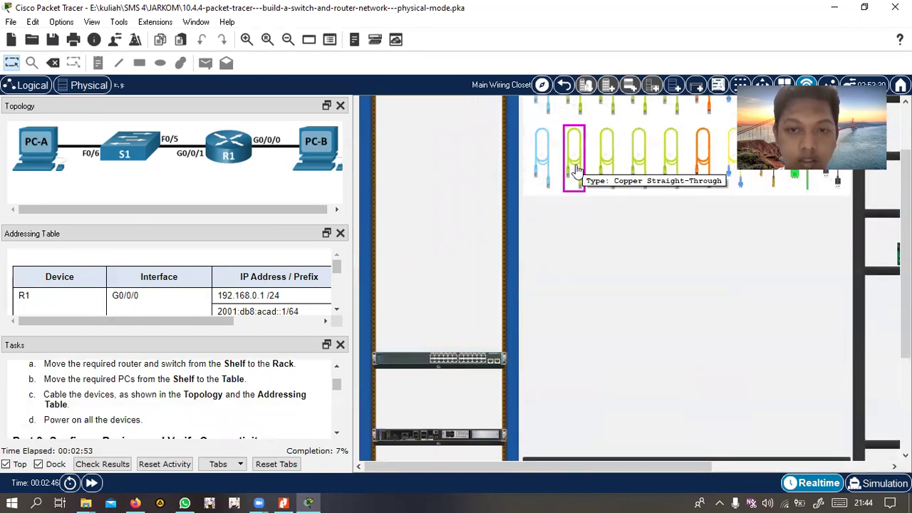
Cable PC-A's FastEthernet0 to switch port FastEthernet0/6 with a copper straight-through cable
{"action": "left_click", "coordinate": [576, 170]}
{"action": "scroll", "coordinate": [621, 313], "scroll_direction": "down", "scroll_amount": 3}
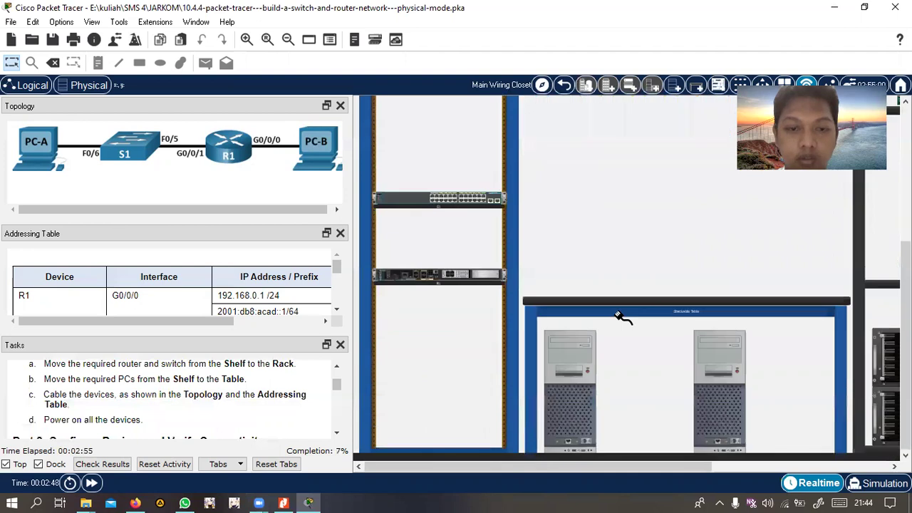
{"action": "left_click", "coordinate": [567, 441]}
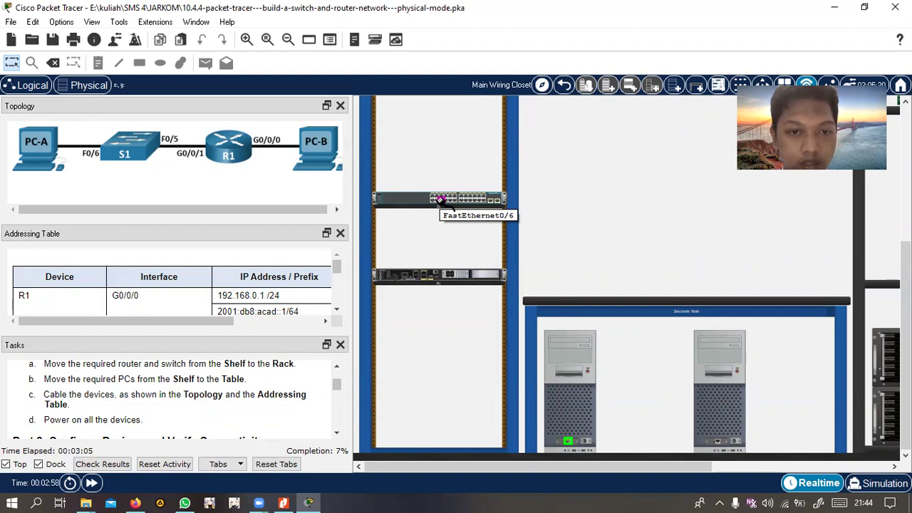
{"action": "left_click", "coordinate": [441, 199]}
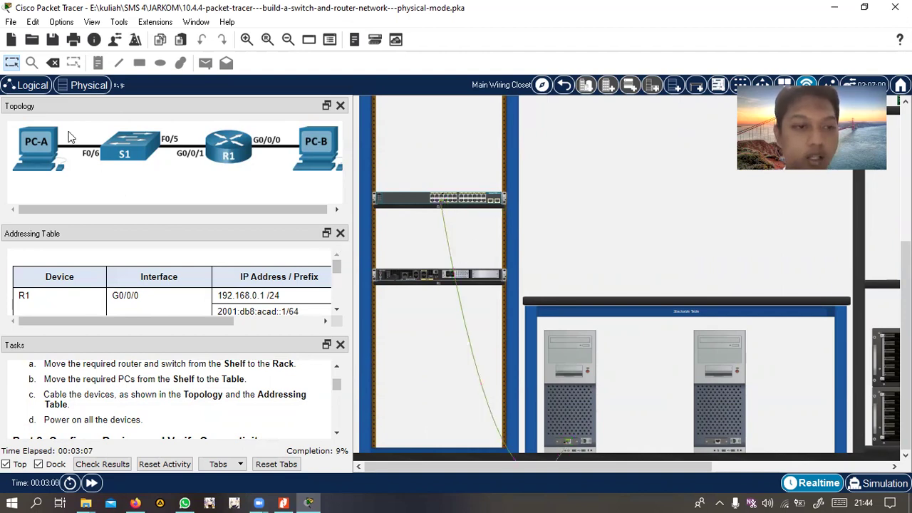
{"action": "scroll", "coordinate": [617, 265], "scroll_direction": "up", "scroll_amount": 5}
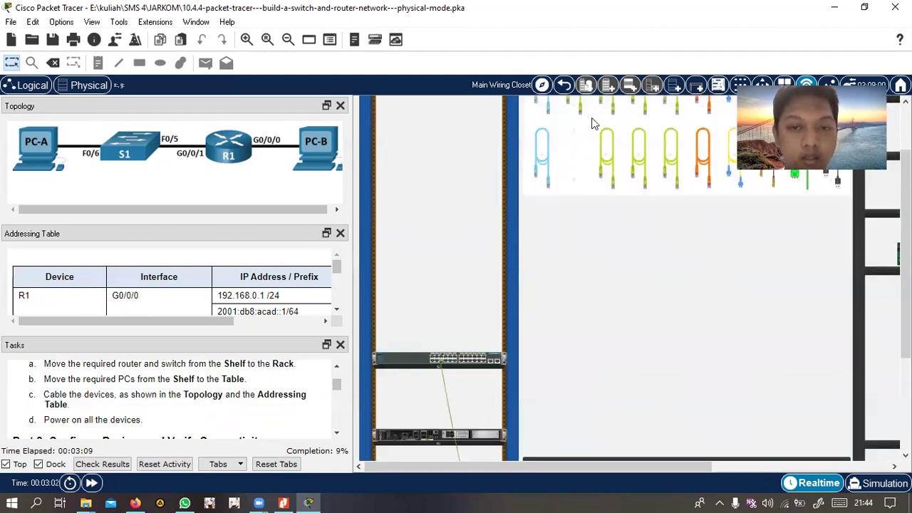
Run a second straight-through cable from the right PC's network port
{"action": "left_click", "coordinate": [574, 178]}
{"action": "scroll", "coordinate": [595, 265], "scroll_direction": "down", "scroll_amount": 5}
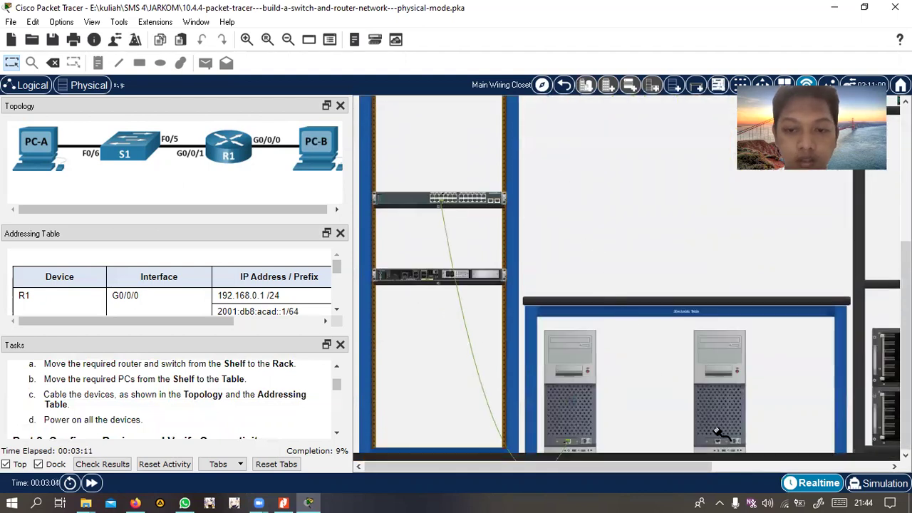
{"action": "left_click", "coordinate": [718, 440]}
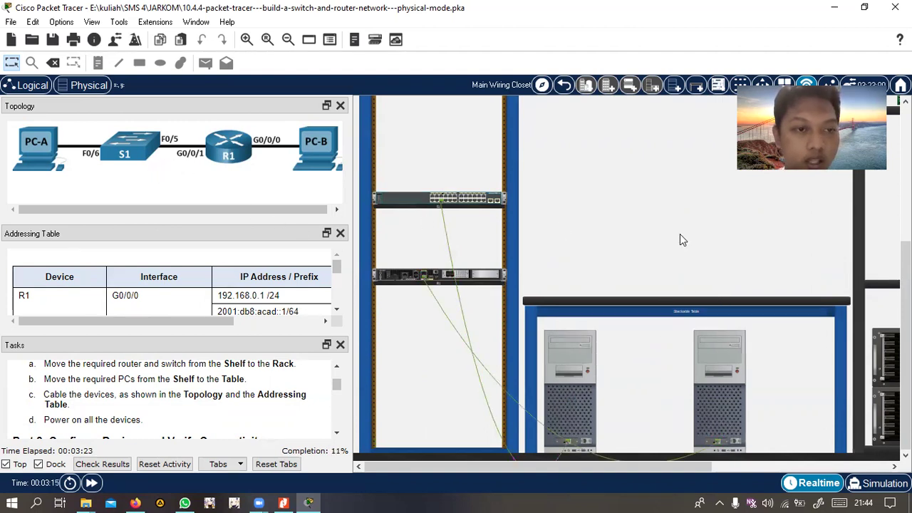
{"action": "scroll", "coordinate": [677, 241], "scroll_direction": "up", "scroll_amount": 1}
{"action": "scroll", "coordinate": [499, 235], "scroll_direction": "up", "scroll_amount": 4}
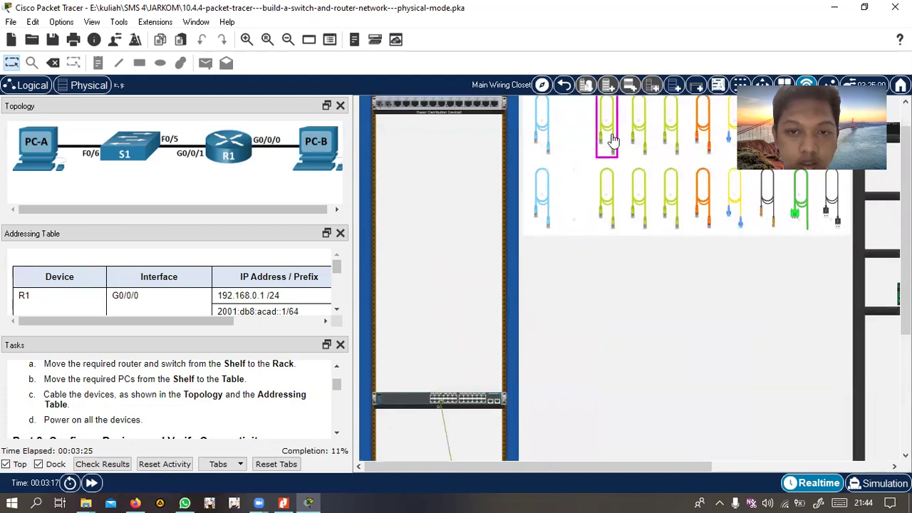
Link S1's FastEthernet0/5 to router R1's G0/0/1 with a straight-through cable
{"action": "left_click", "coordinate": [606, 124]}
{"action": "scroll", "coordinate": [618, 264], "scroll_direction": "down", "scroll_amount": 2}
{"action": "scroll", "coordinate": [621, 265], "scroll_direction": "down", "scroll_amount": 3}
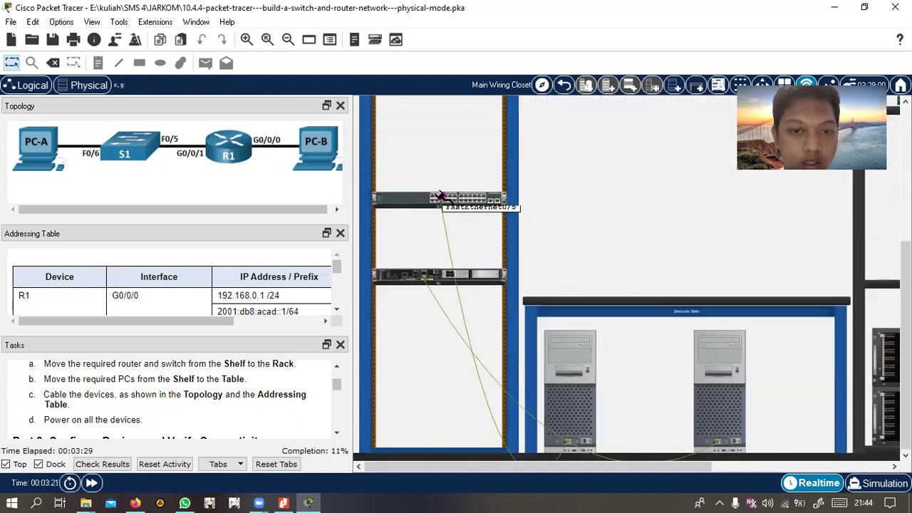
{"action": "left_click", "coordinate": [442, 197]}
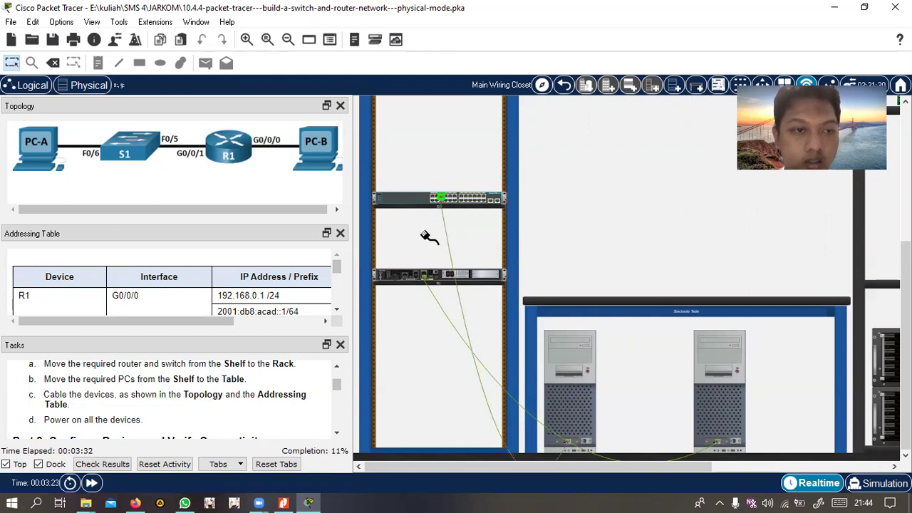
{"action": "left_click", "coordinate": [426, 276]}
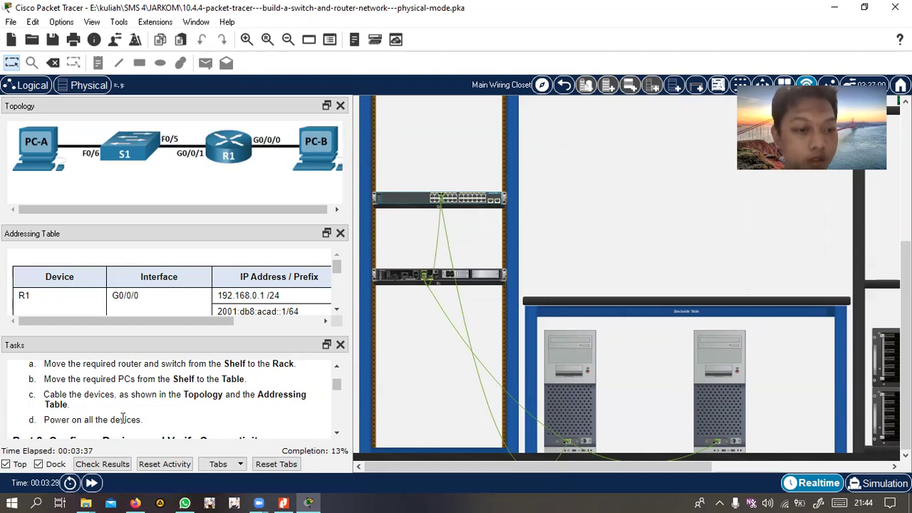
{"action": "left_click", "coordinate": [380, 278]}
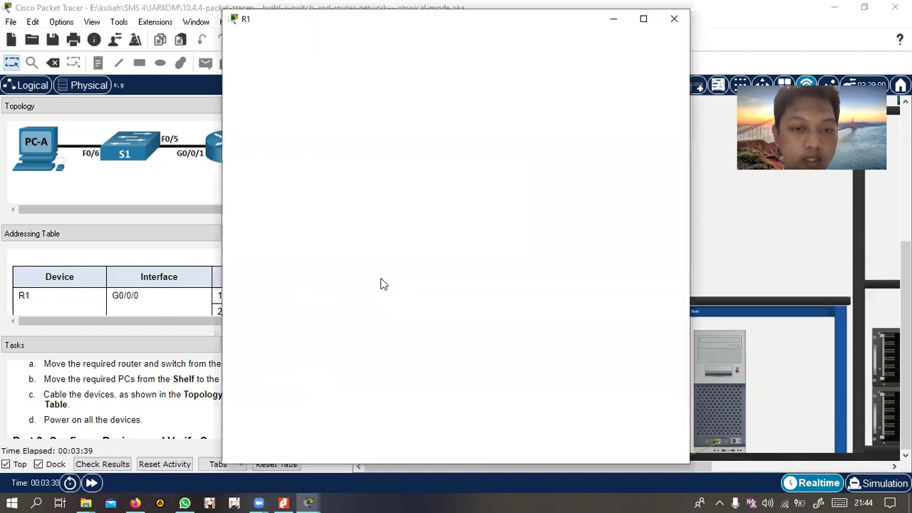
Power on router R1, PC-A and PC-B, closing each device window afterwards
{"action": "left_click", "coordinate": [380, 82]}
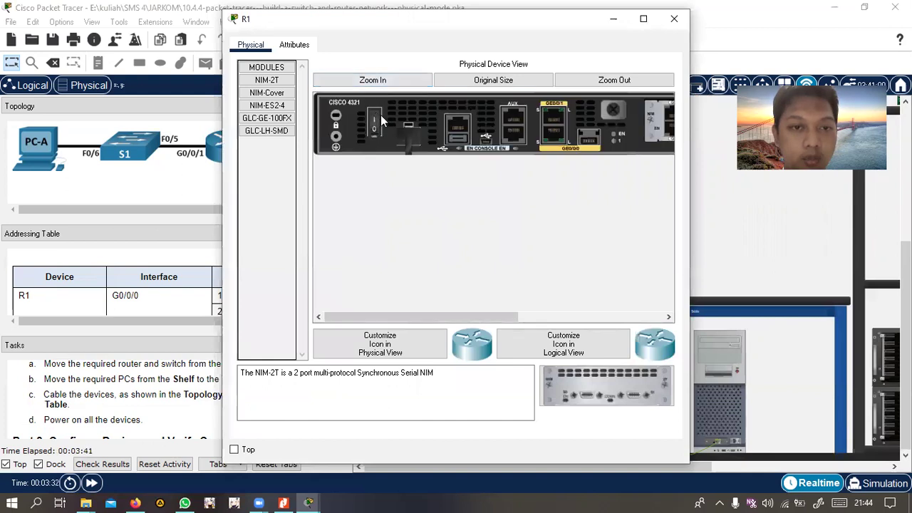
{"action": "left_click", "coordinate": [674, 19]}
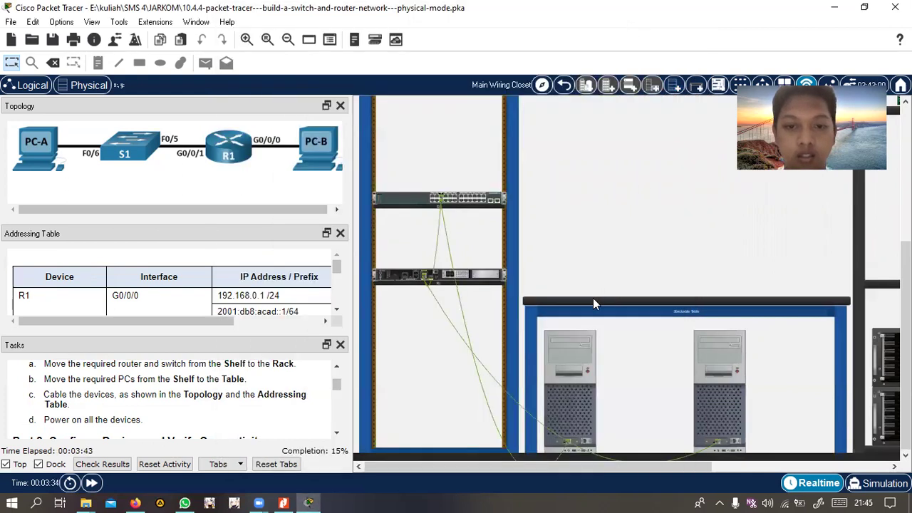
{"action": "left_click", "coordinate": [570, 369]}
{"action": "left_click", "coordinate": [568, 354]}
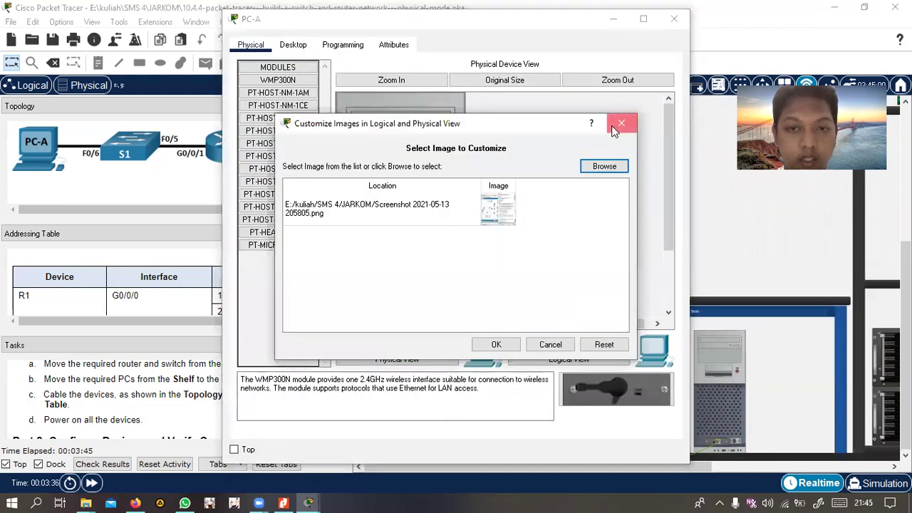
{"action": "left_click", "coordinate": [620, 125]}
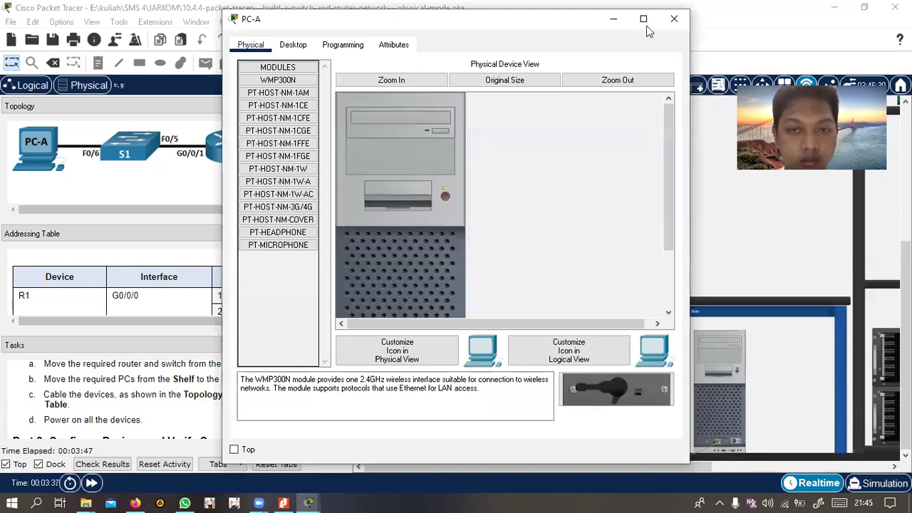
{"action": "left_click", "coordinate": [674, 18]}
{"action": "left_click", "coordinate": [718, 382]}
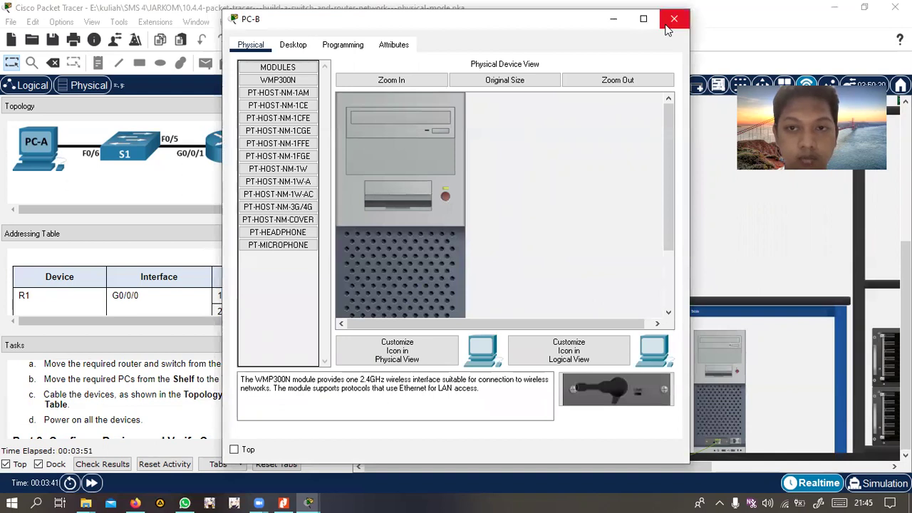
{"action": "left_click", "coordinate": [674, 19]}
{"action": "scroll", "coordinate": [114, 408], "scroll_direction": "down", "scroll_amount": 1}
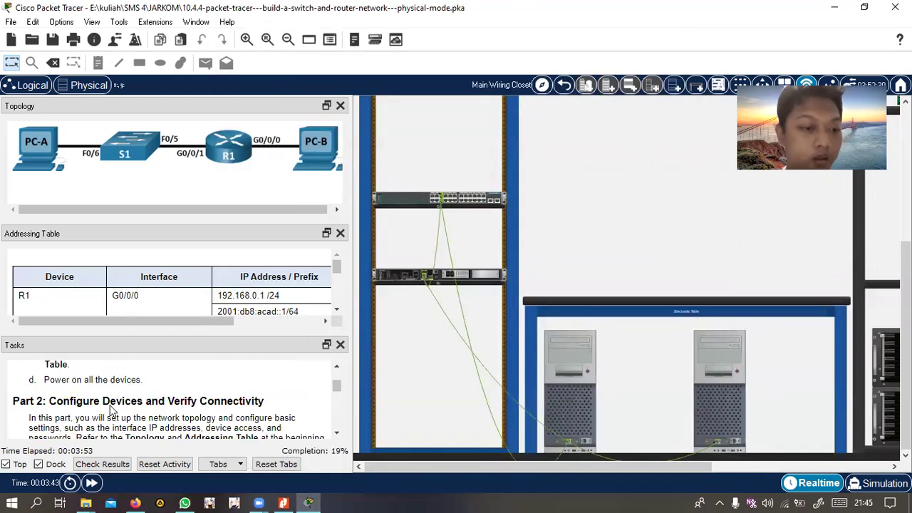
{"action": "scroll", "coordinate": [114, 405], "scroll_direction": "down", "scroll_amount": 1}
{"action": "scroll", "coordinate": [114, 403], "scroll_direction": "up", "scroll_amount": 1}
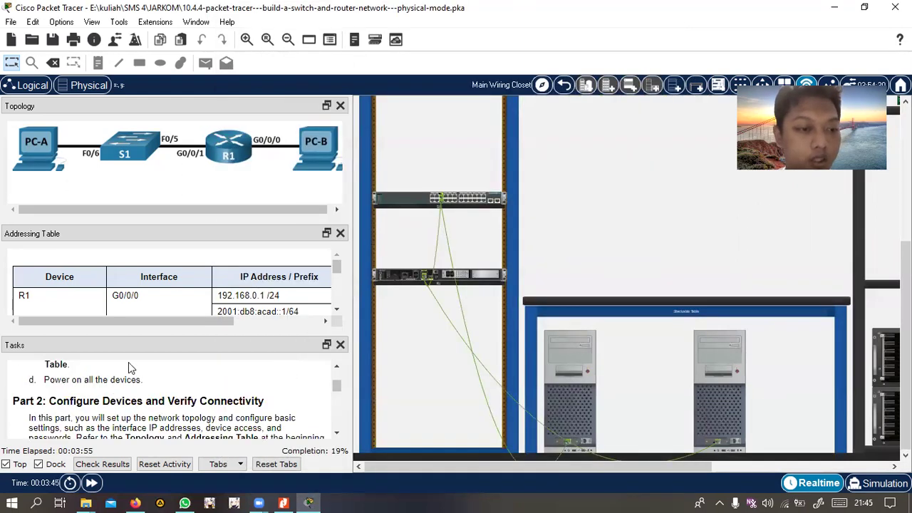
{"action": "scroll", "coordinate": [129, 417], "scroll_direction": "down", "scroll_amount": 1}
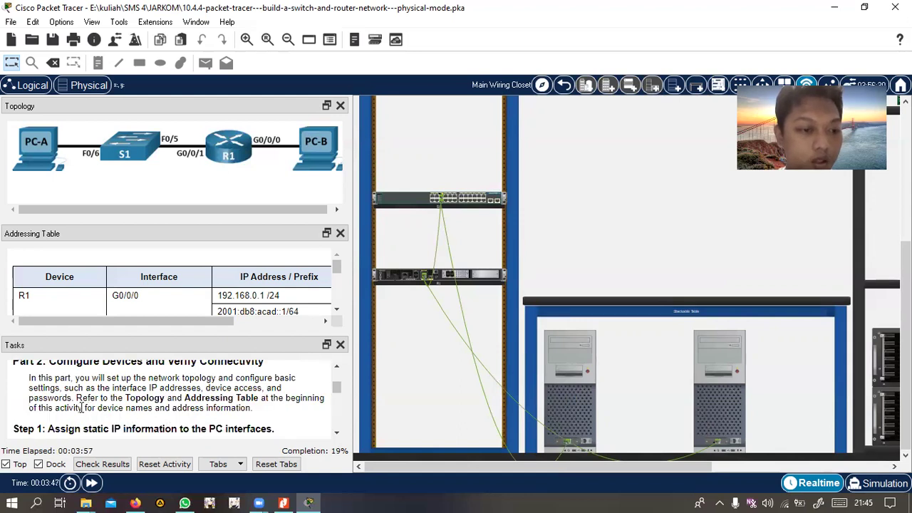
{"action": "scroll", "coordinate": [82, 408], "scroll_direction": "up", "scroll_amount": 1}
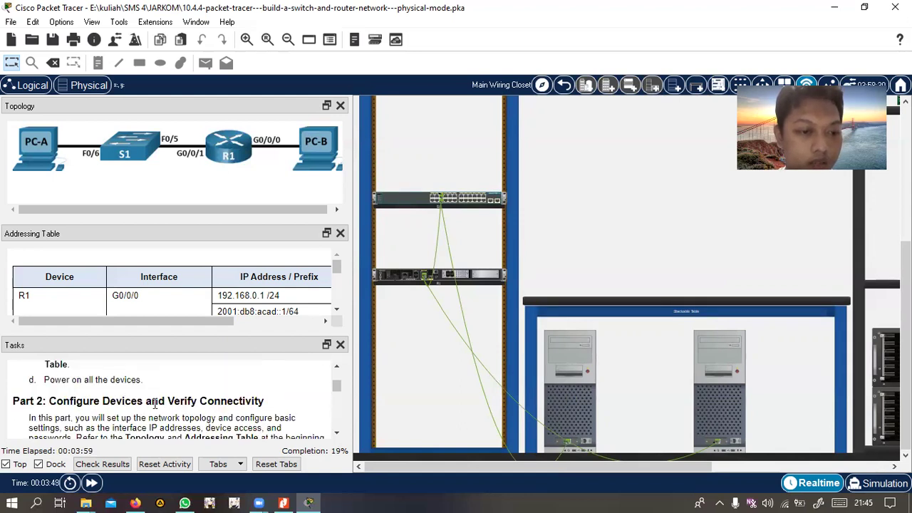
{"action": "scroll", "coordinate": [271, 405], "scroll_direction": "down", "scroll_amount": 2}
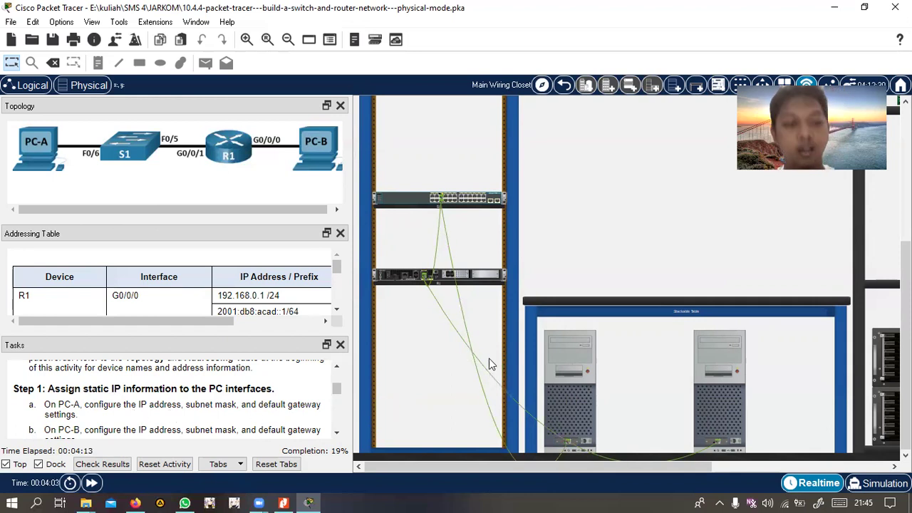
{"action": "scroll", "coordinate": [107, 292], "scroll_direction": "down", "scroll_amount": 5}
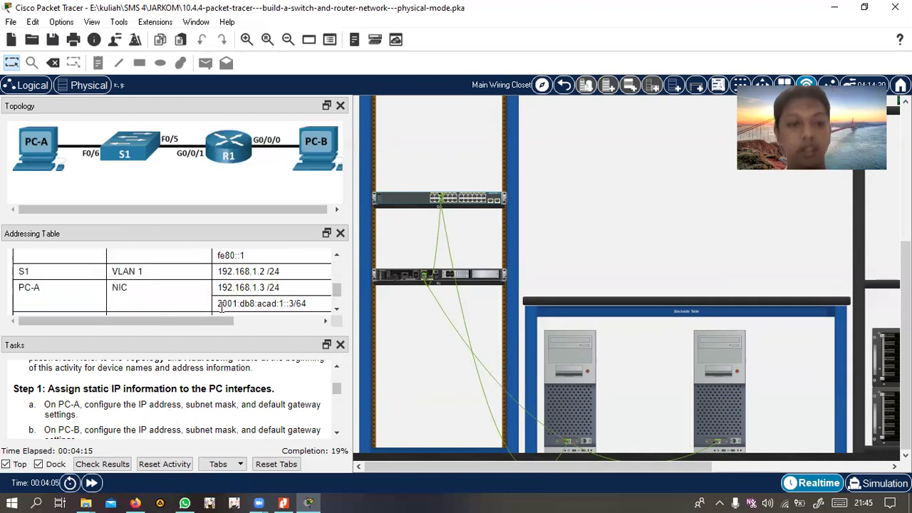
{"action": "scroll", "coordinate": [71, 298], "scroll_direction": "up", "scroll_amount": 1}
{"action": "scroll", "coordinate": [70, 292], "scroll_direction": "down", "scroll_amount": 2}
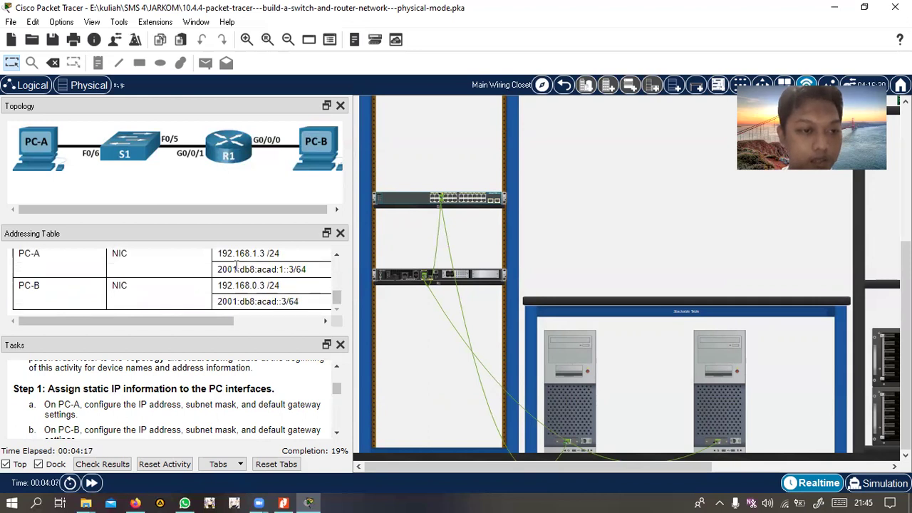
{"action": "scroll", "coordinate": [255, 288], "scroll_direction": "down", "scroll_amount": 3, "text": "ctrl"}
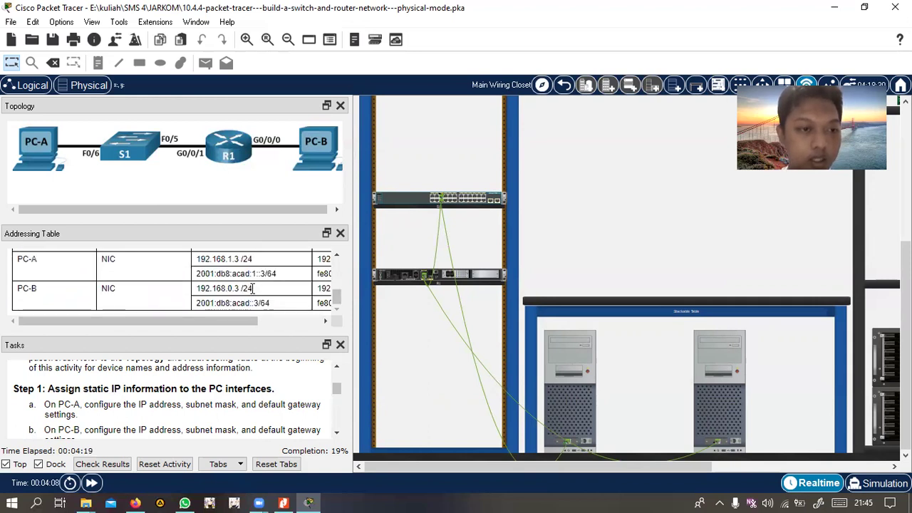
{"action": "scroll", "coordinate": [255, 292], "scroll_direction": "up", "scroll_amount": 1, "text": "ctrl"}
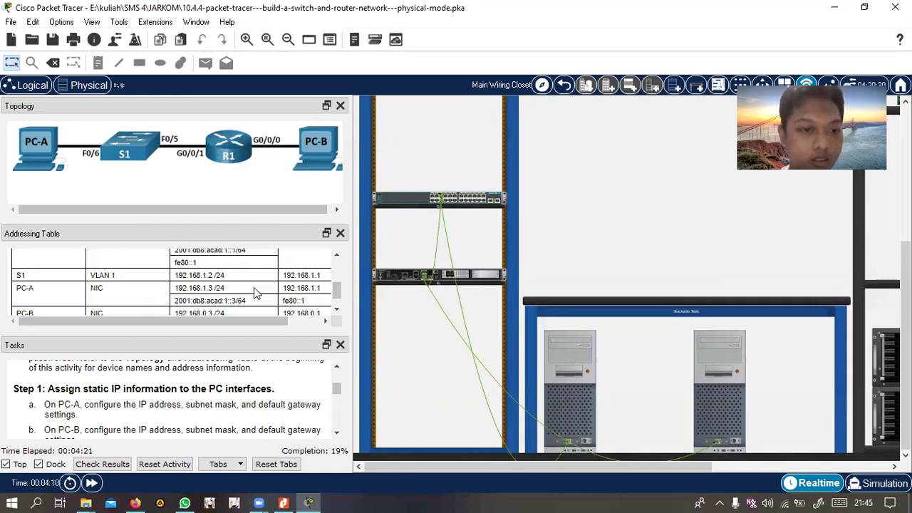
{"action": "scroll", "coordinate": [274, 292], "scroll_direction": "down", "scroll_amount": 1}
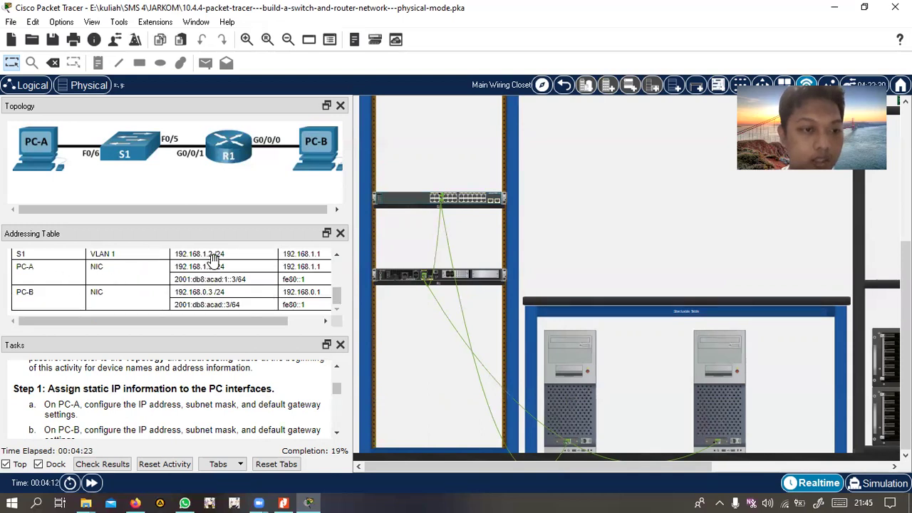
Enter PC-A's static IPv4 address 192.168.1.3 and default gateway 192.168.0.1
{"action": "left_click", "coordinate": [567, 391]}
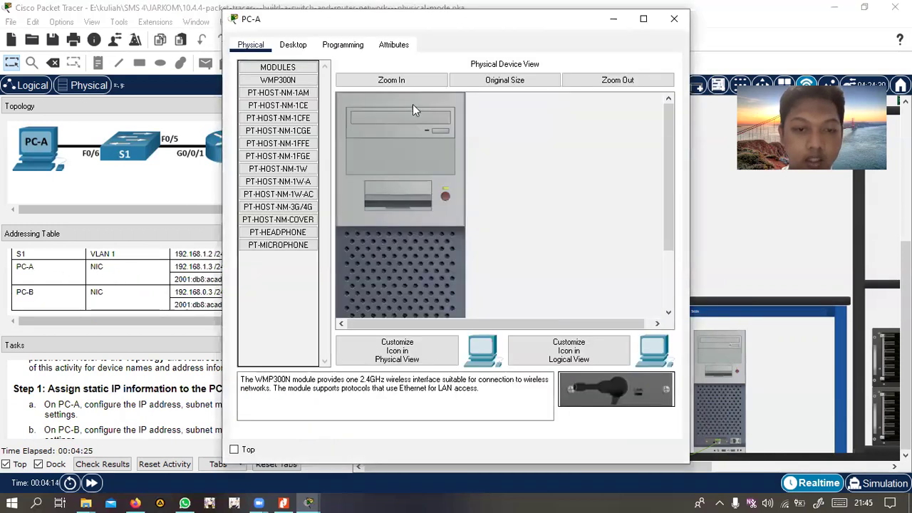
{"action": "left_click", "coordinate": [293, 46]}
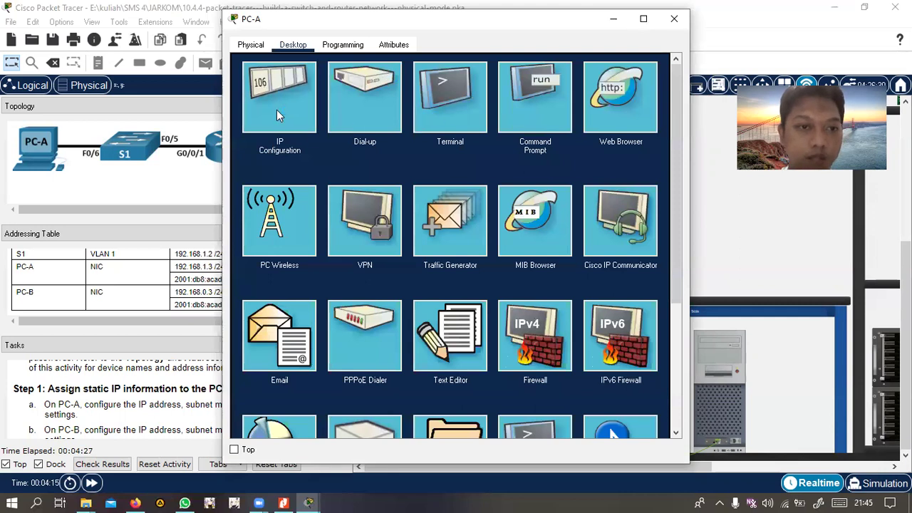
{"action": "left_click", "coordinate": [276, 110]}
{"action": "left_click_drag", "start_coordinate": [275, 29], "coordinate": [433, 32]}
{"action": "left_click", "coordinate": [513, 140]}
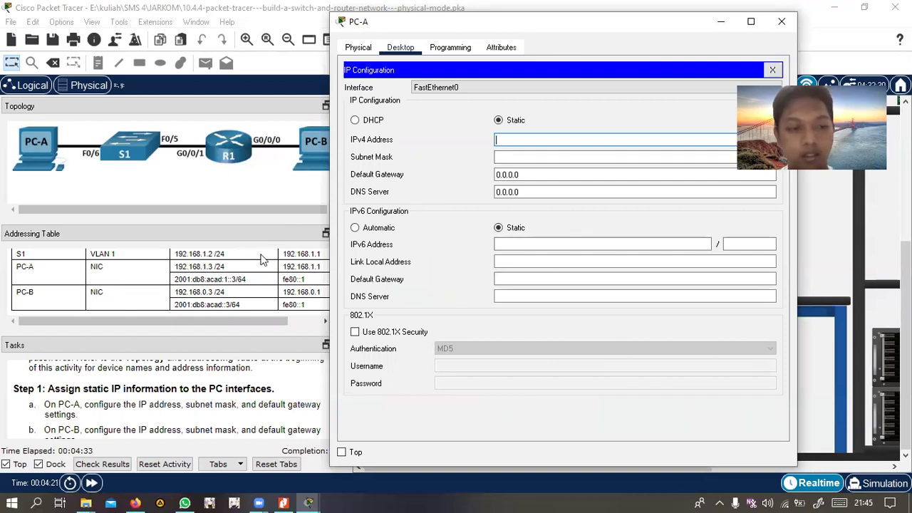
{"action": "left_click", "coordinate": [529, 142]}
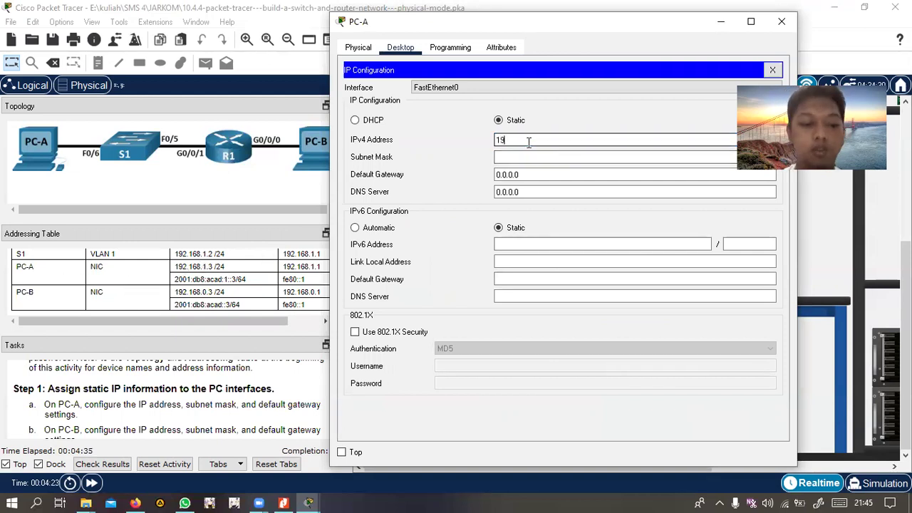
{"action": "type", "text": "192.168.1"}
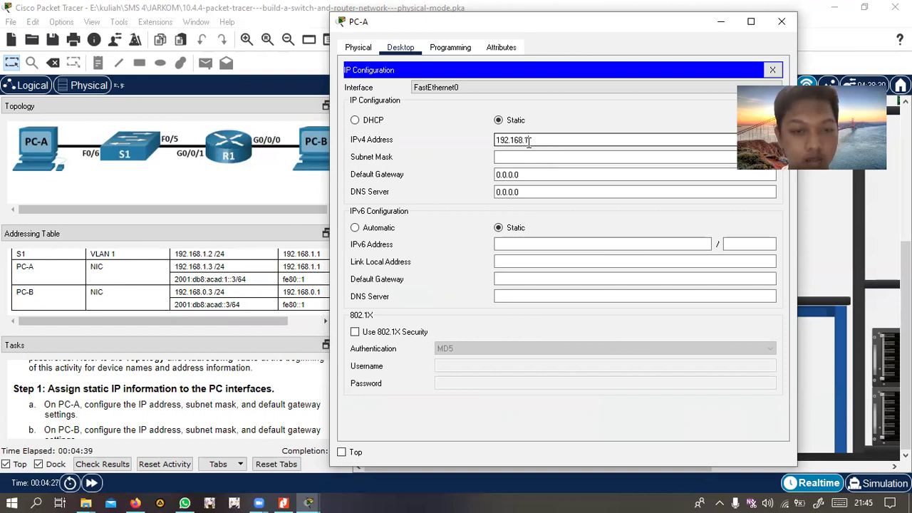
{"action": "type", "text": "."}
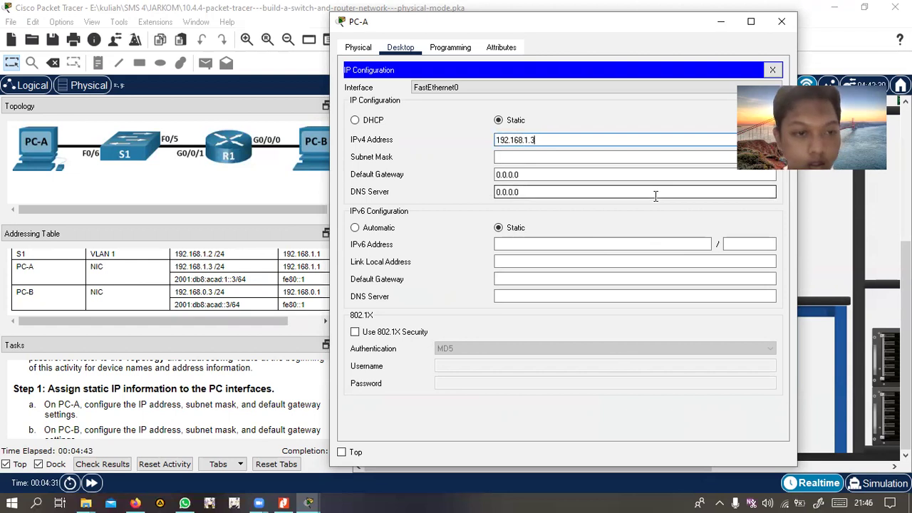
{"action": "type", "text": "3"}
{"action": "left_click", "coordinate": [582, 176]}
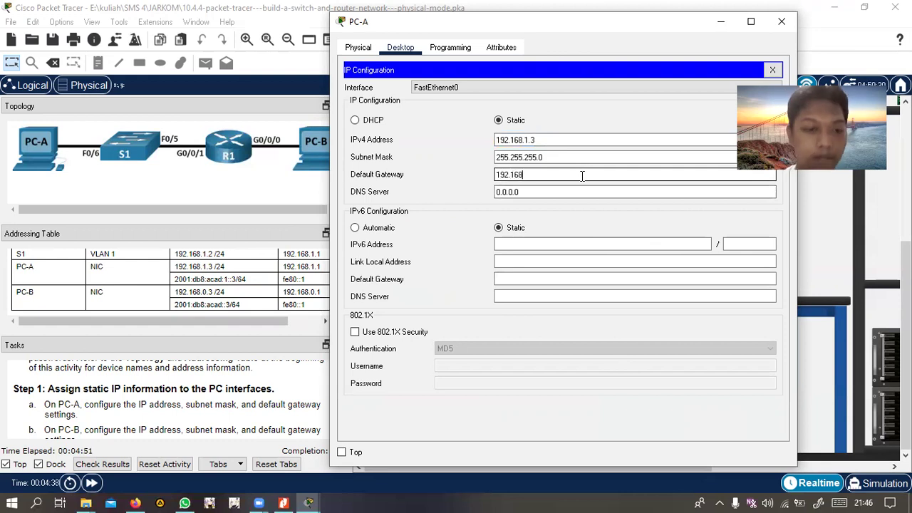
{"action": "type", "text": "192.168.0.1"}
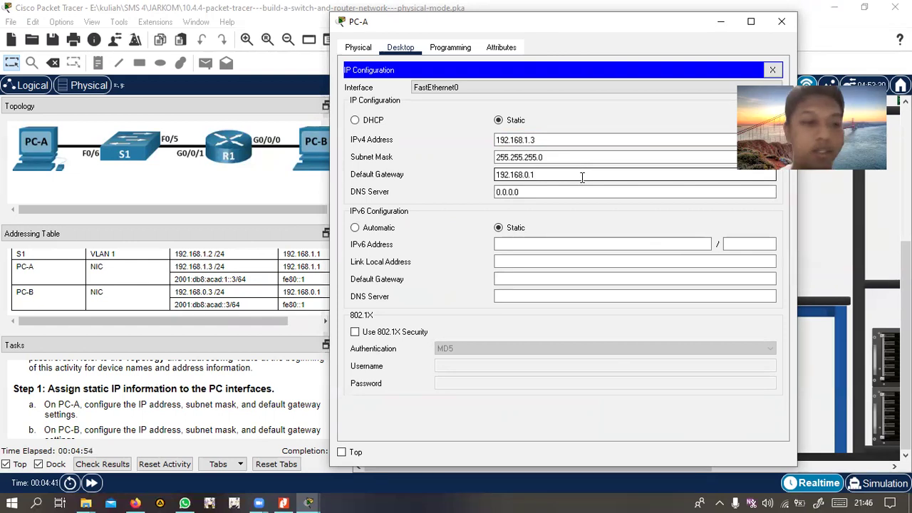
Set PC-A's IPv6 address 2001:DB8:ACAD::3/64 with gateway FE80::1
{"action": "left_click", "coordinate": [564, 243]}
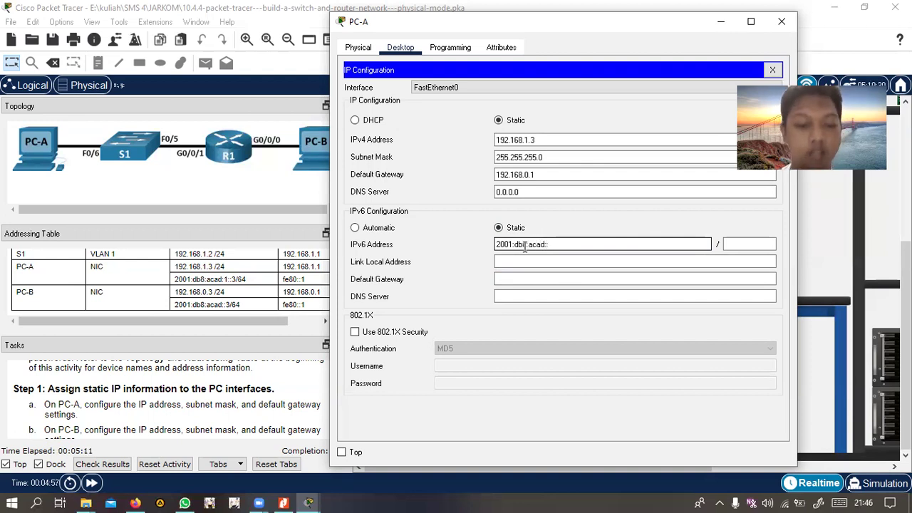
{"action": "left_click", "coordinate": [755, 245]}
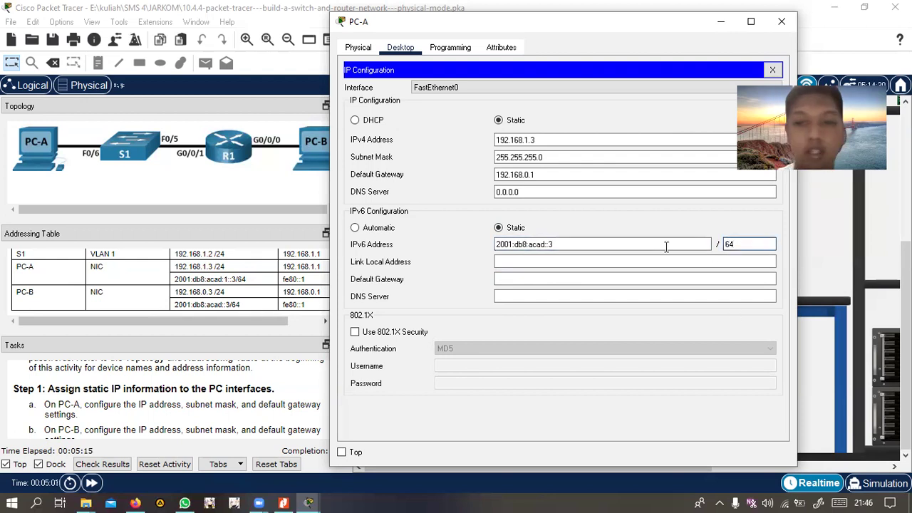
{"action": "left_click", "coordinate": [511, 283]}
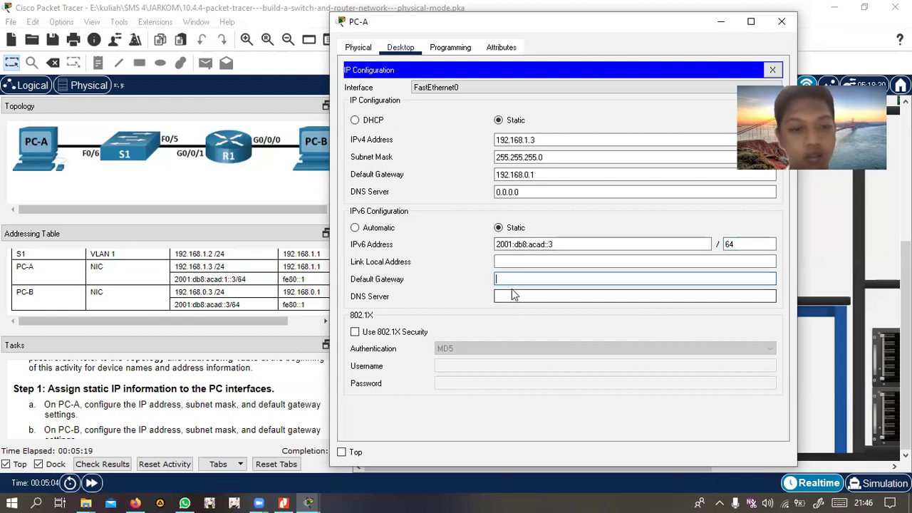
{"action": "type", "text": "fe:80"}
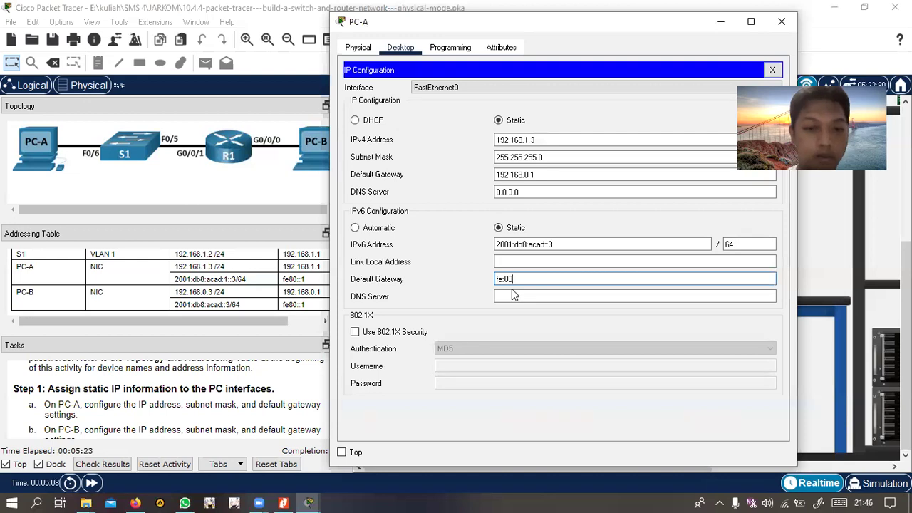
{"action": "key", "text": "Left"}
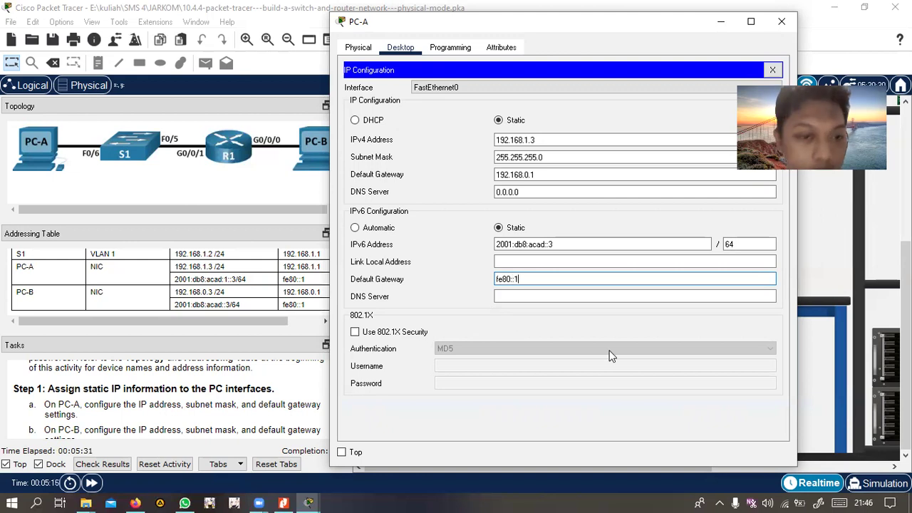
{"action": "left_click", "coordinate": [781, 22]}
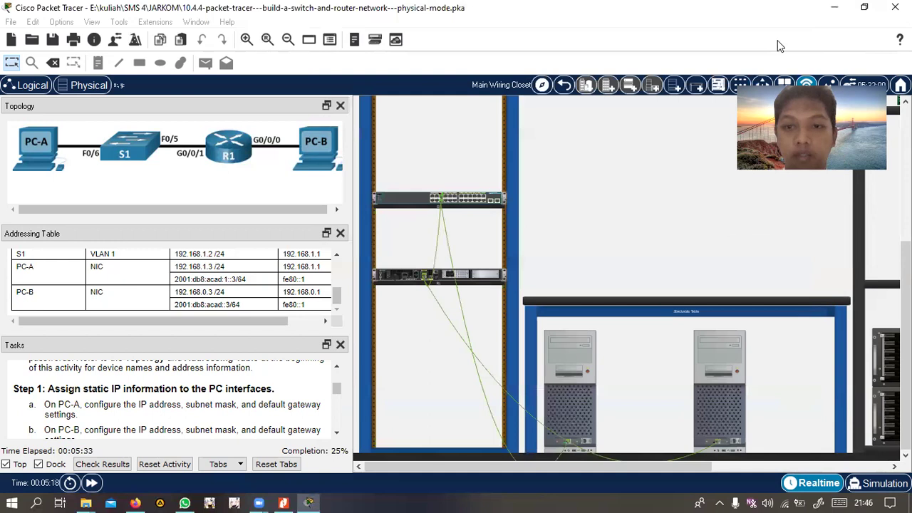
Reopen PC-A's IP configuration to verify the settings, then close it
{"action": "left_click", "coordinate": [590, 359]}
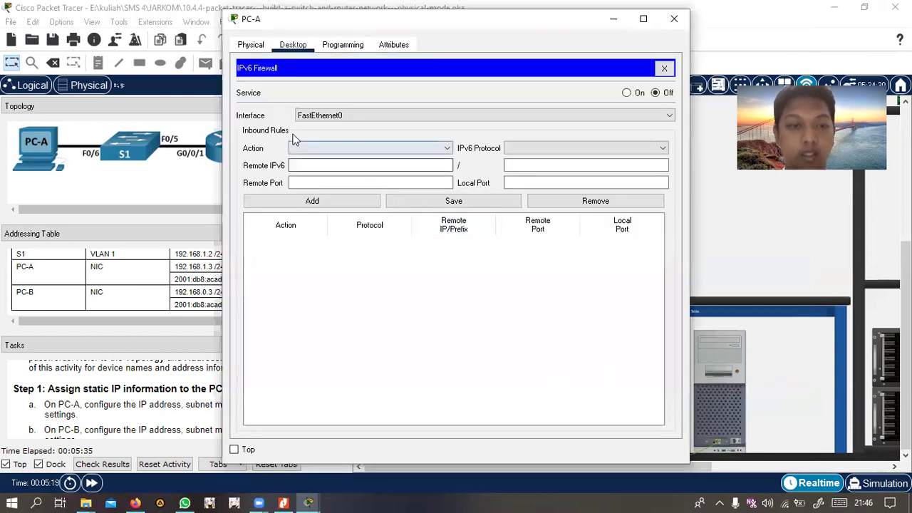
{"action": "left_click", "coordinate": [674, 19]}
{"action": "left_click", "coordinate": [576, 350]}
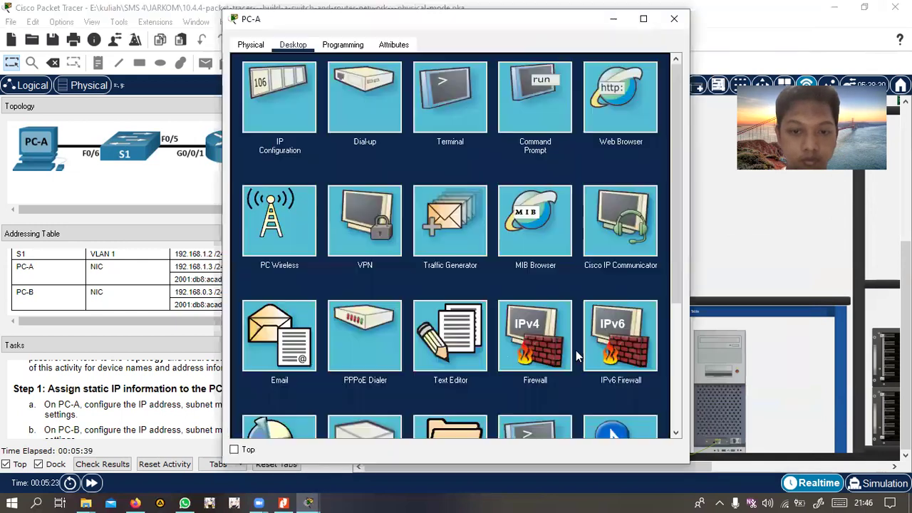
{"action": "left_click", "coordinate": [293, 102]}
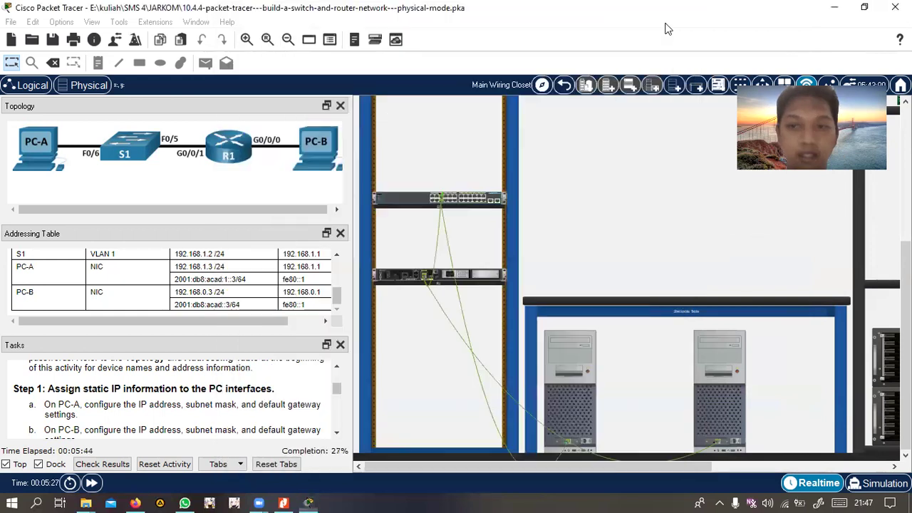
{"action": "left_click", "coordinate": [674, 19]}
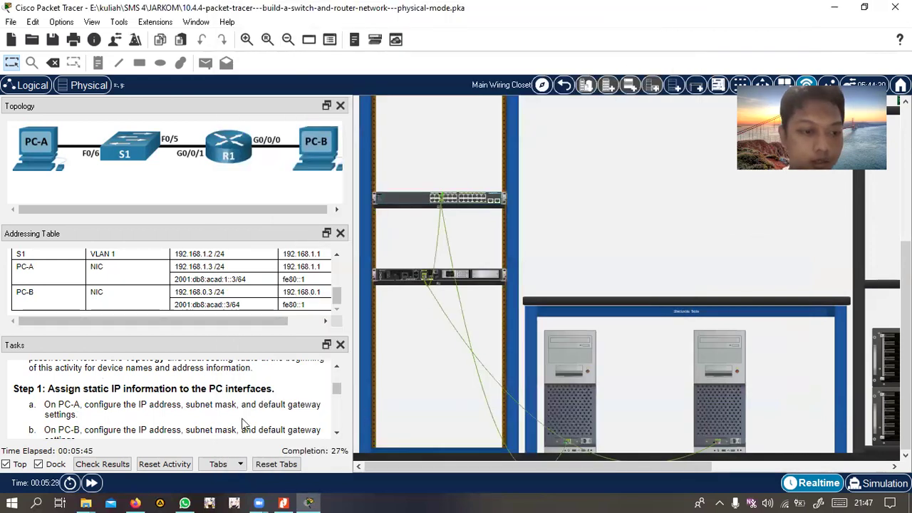
Give PC-B IPv4 address 192.168.0.3 with subnet mask 255.255.255.0
{"action": "scroll", "coordinate": [242, 424], "scroll_direction": "down", "scroll_amount": 1}
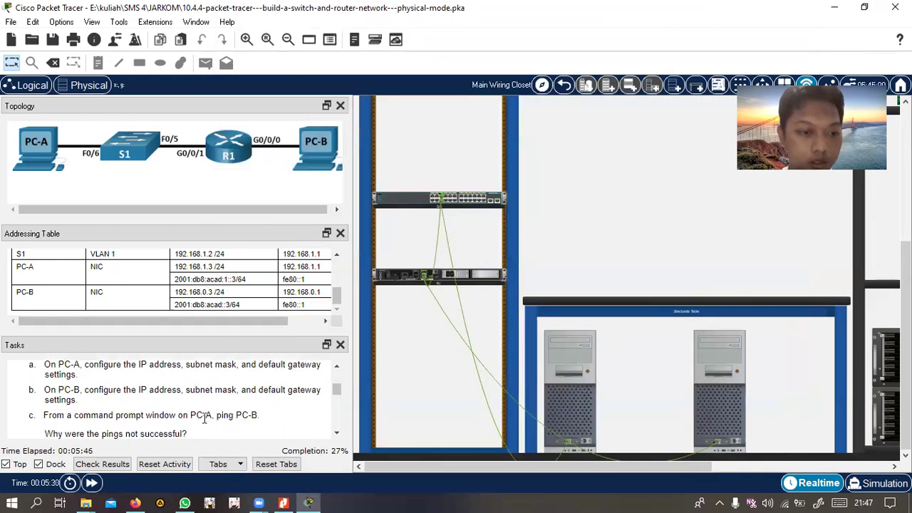
{"action": "left_click", "coordinate": [717, 364]}
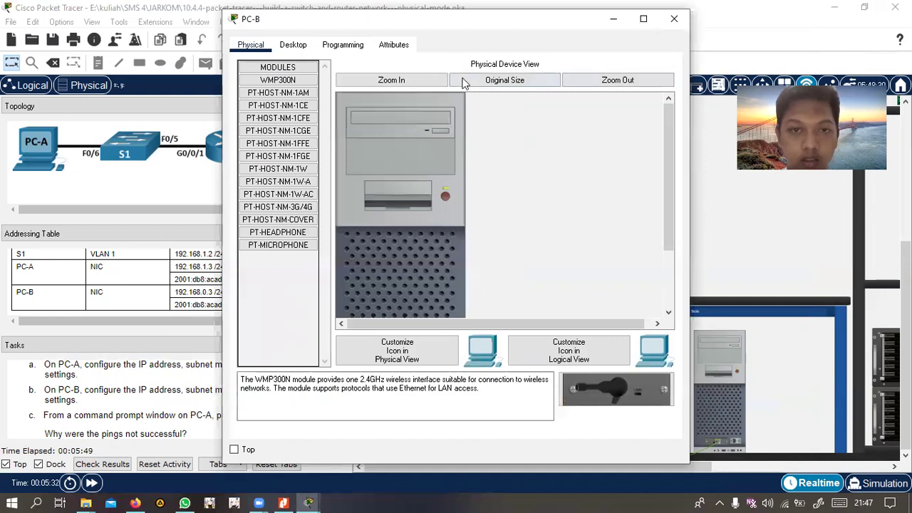
{"action": "left_click", "coordinate": [293, 45]}
{"action": "left_click", "coordinate": [266, 98]}
{"action": "left_click", "coordinate": [427, 137]}
{"action": "left_click_drag", "start_coordinate": [301, 27], "coordinate": [371, 31]}
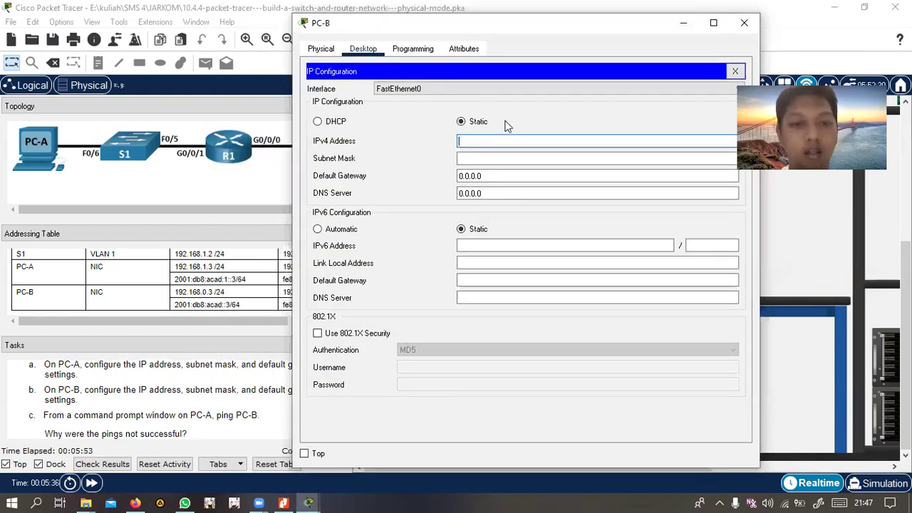
{"action": "type", "text": "1"}
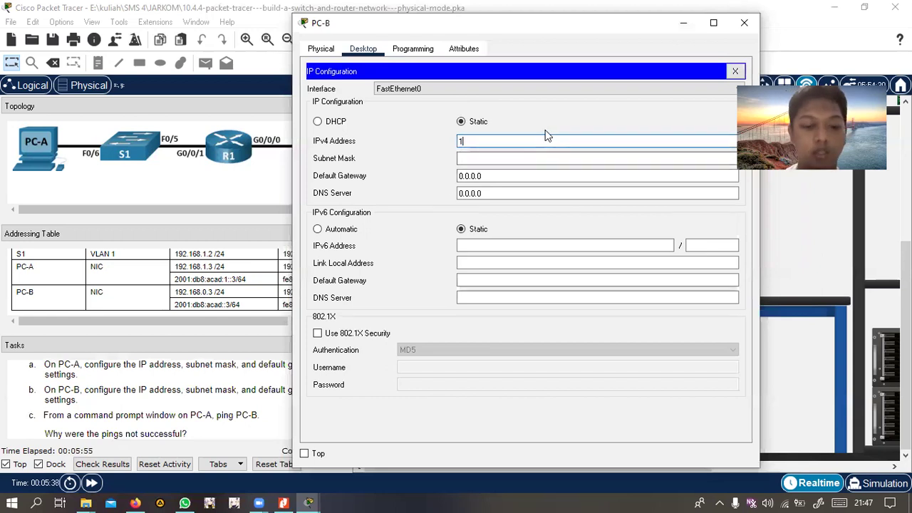
{"action": "type", "text": "92.168.0.3"}
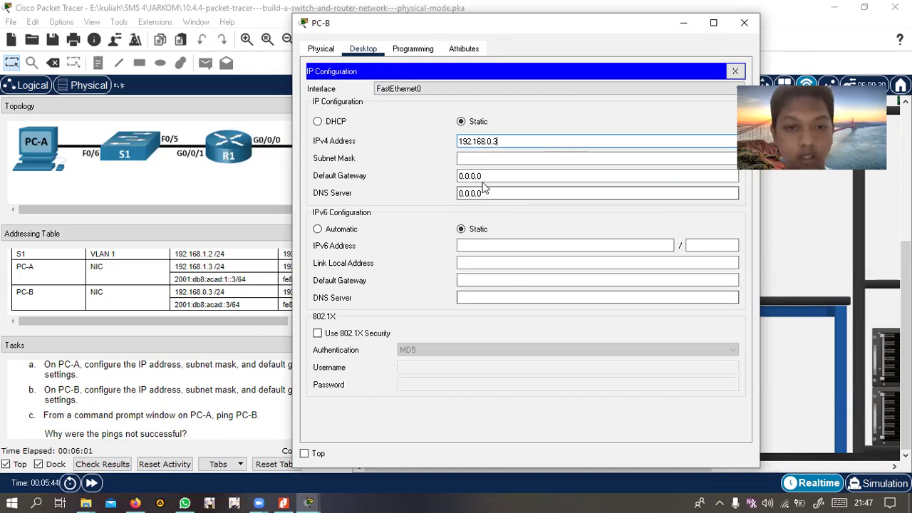
{"action": "key", "text": "Tab"}
{"action": "key", "text": "Tab"}
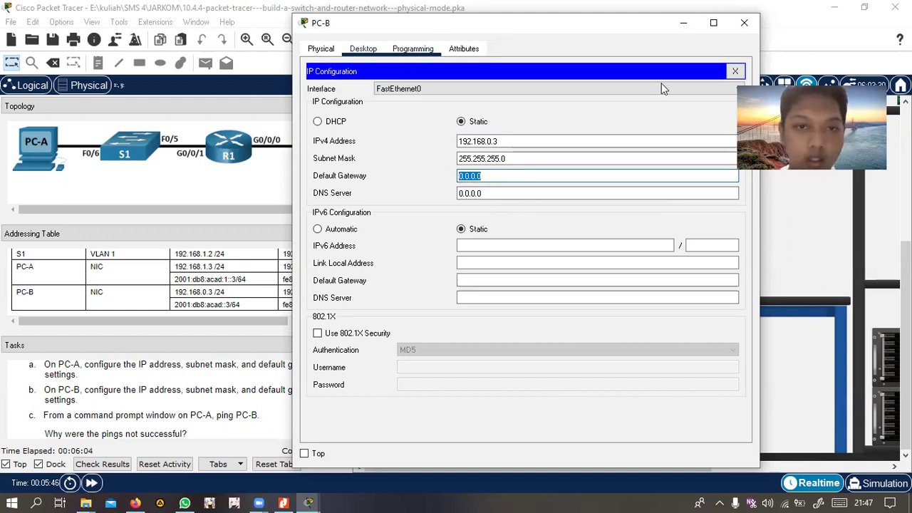
Replace PC-B's 0.0.0.0 default gateway with 192.168.0.1
{"action": "left_click", "coordinate": [657, 65]}
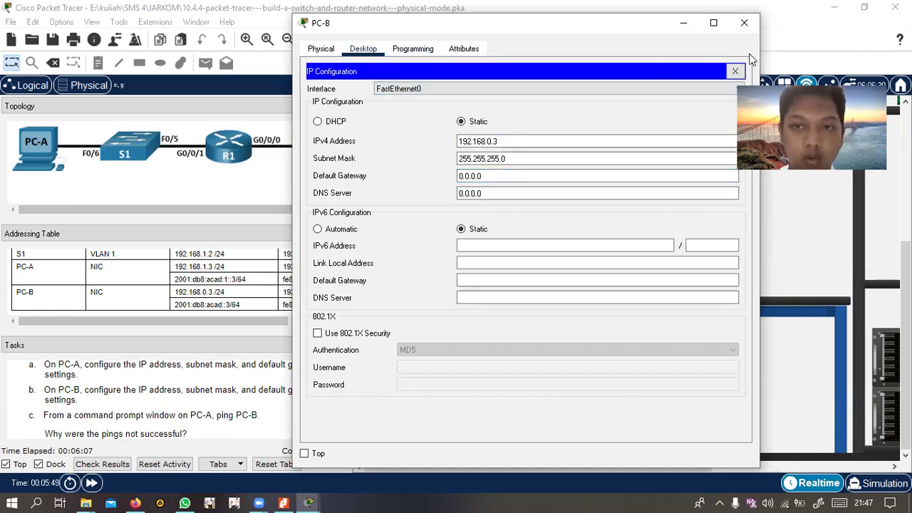
{"action": "left_click", "coordinate": [494, 177]}
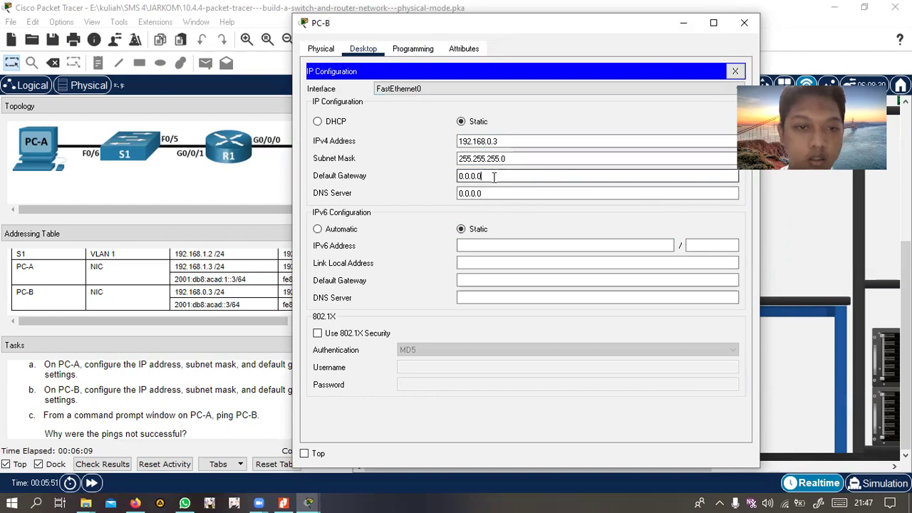
{"action": "left_click_drag", "start_coordinate": [427, 22], "coordinate": [500, 75]}
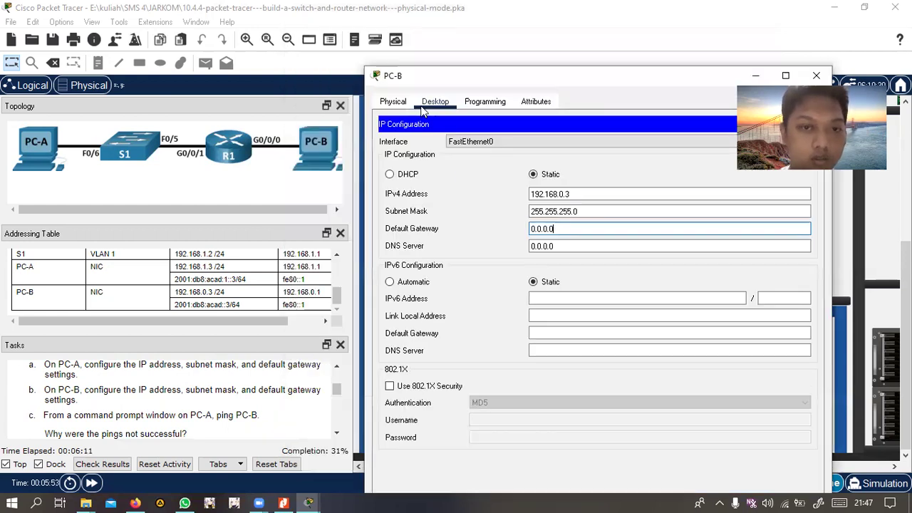
{"action": "left_click_drag", "start_coordinate": [563, 228], "coordinate": [518, 235]}
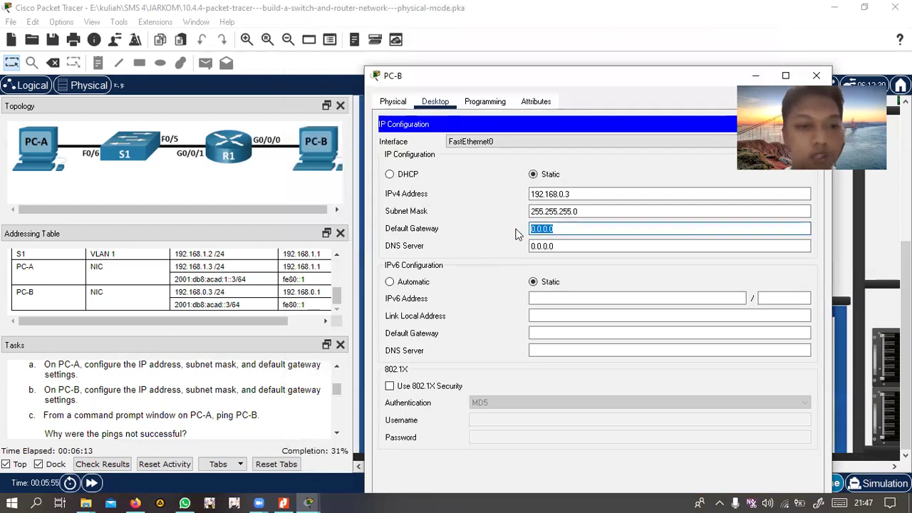
{"action": "type", "text": "192.168.0.1"}
Enter PC-B's IPv6 address 2001:db8:acad::3 with prefix length 64 and close the window
{"action": "left_click", "coordinate": [576, 299]}
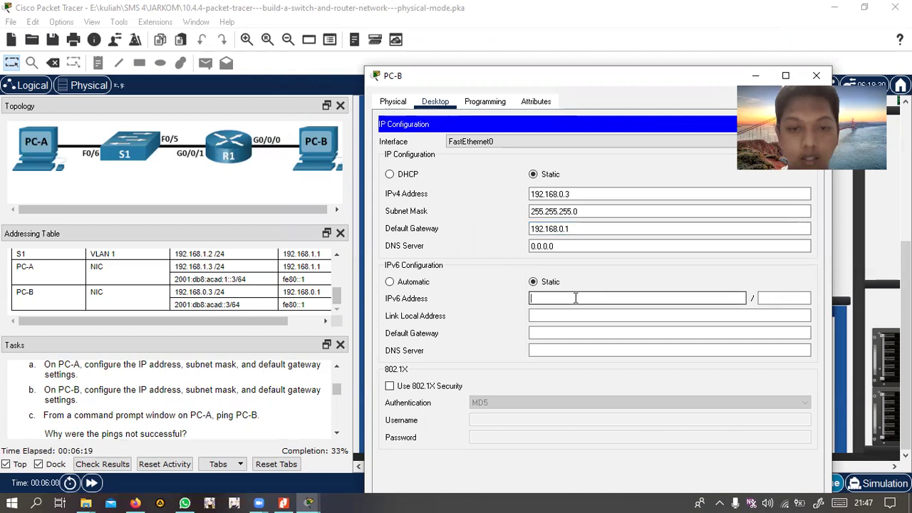
{"action": "type", "text": "2"}
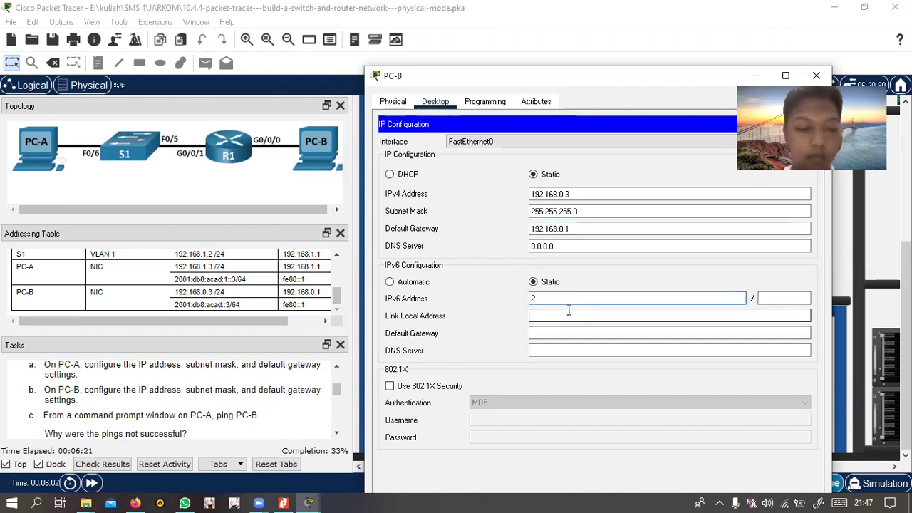
{"action": "type", "text": "001:"}
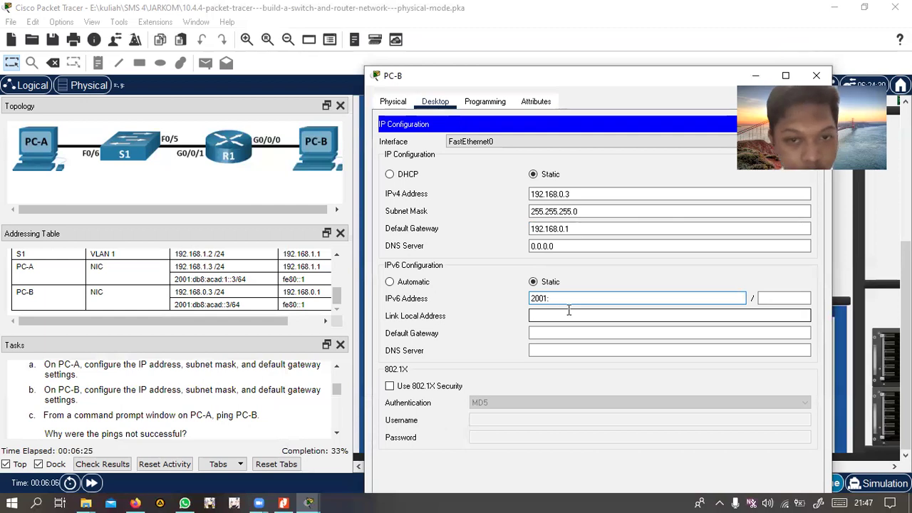
{"action": "type", "text": "db8:acad::3"}
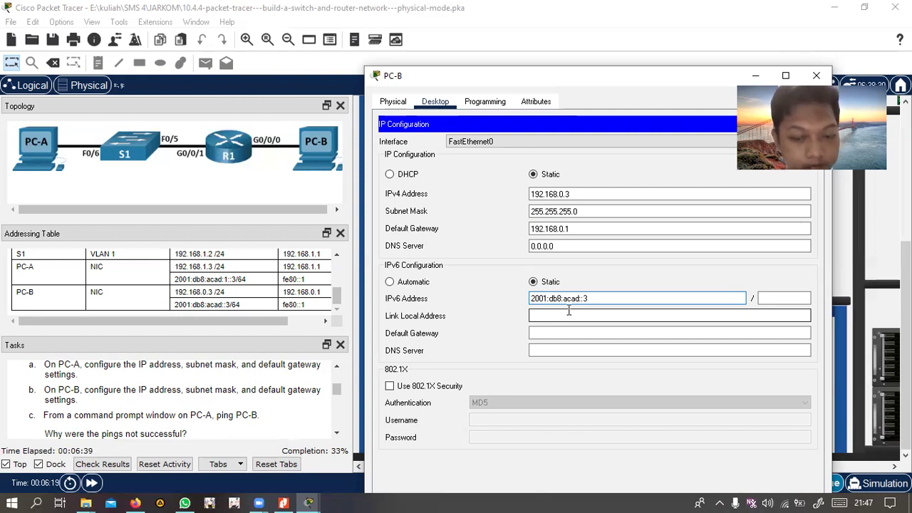
{"action": "left_click", "coordinate": [761, 299]}
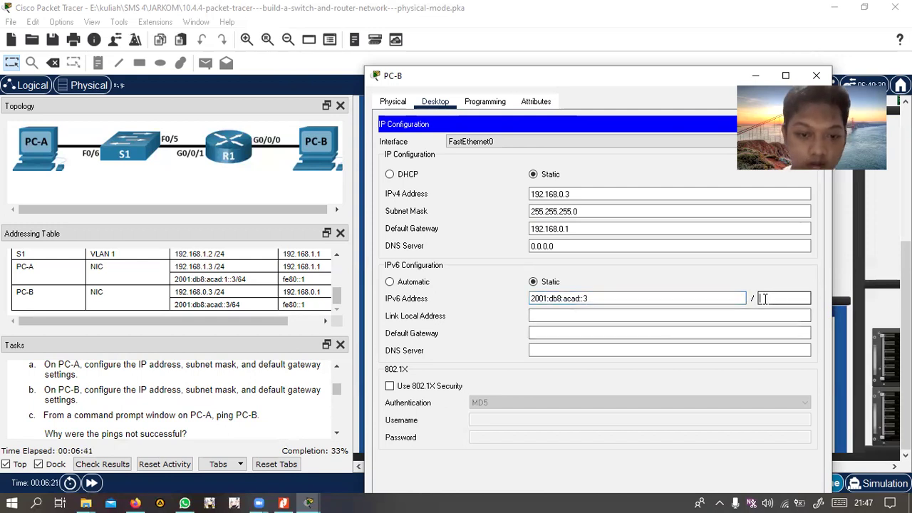
{"action": "type", "text": "64"}
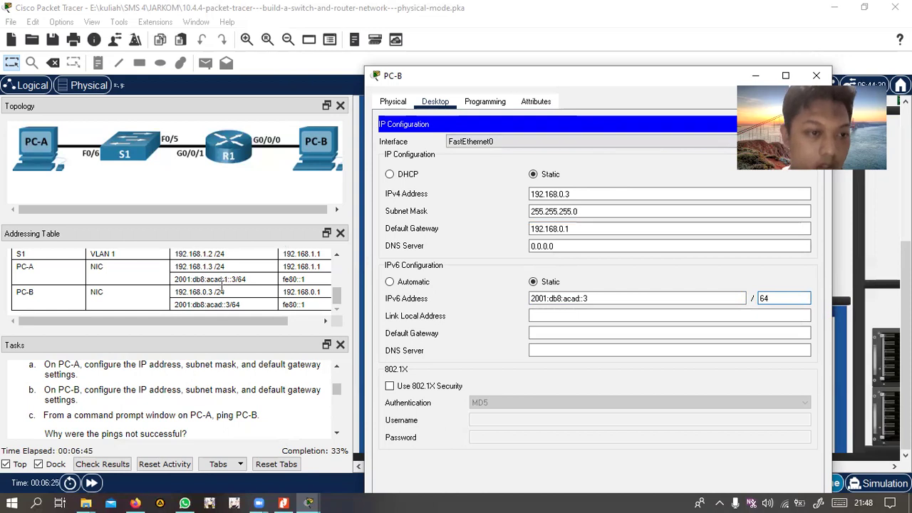
{"action": "left_click_drag", "start_coordinate": [620, 76], "coordinate": [525, 76]}
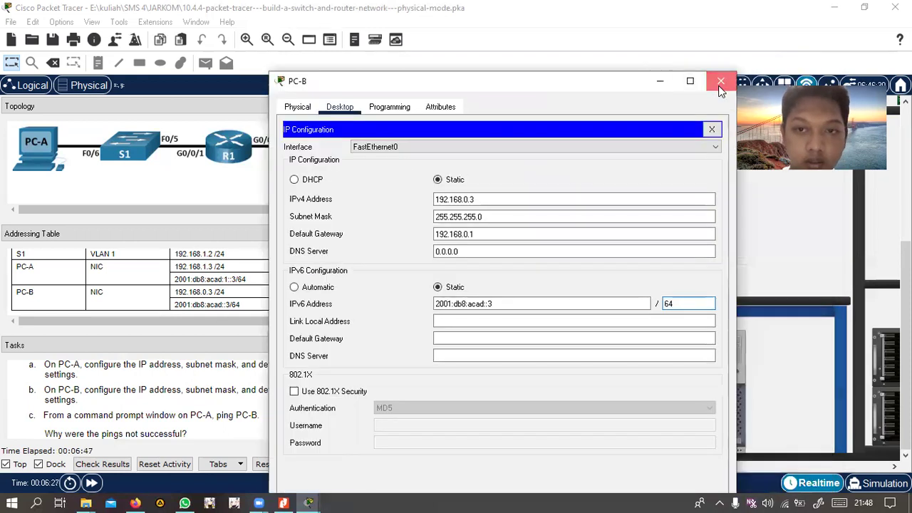
{"action": "left_click", "coordinate": [722, 75]}
Correct PC-A's IPv6 address to 2001:DB8:ACAD:1::3/64, keeping gateway FE80::1
{"action": "left_click", "coordinate": [565, 356]}
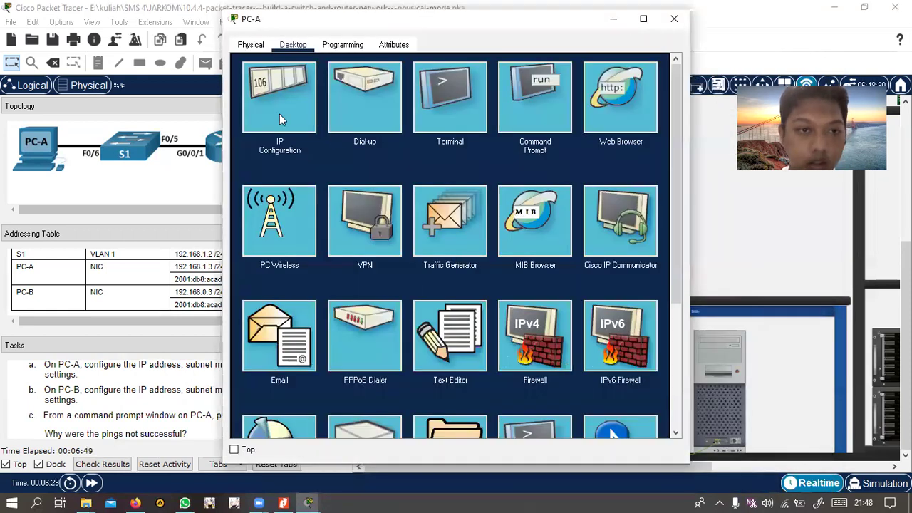
{"action": "left_click", "coordinate": [280, 115]}
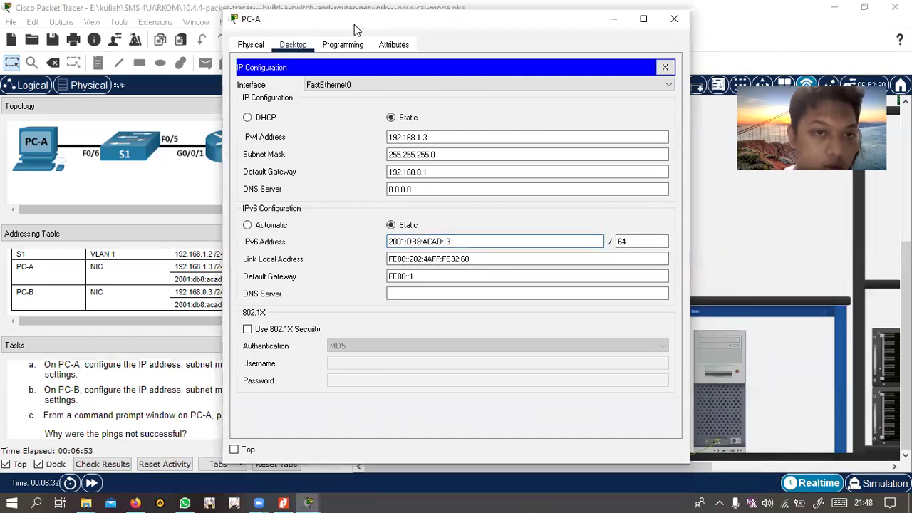
{"action": "left_click_drag", "start_coordinate": [260, 27], "coordinate": [402, 65]}
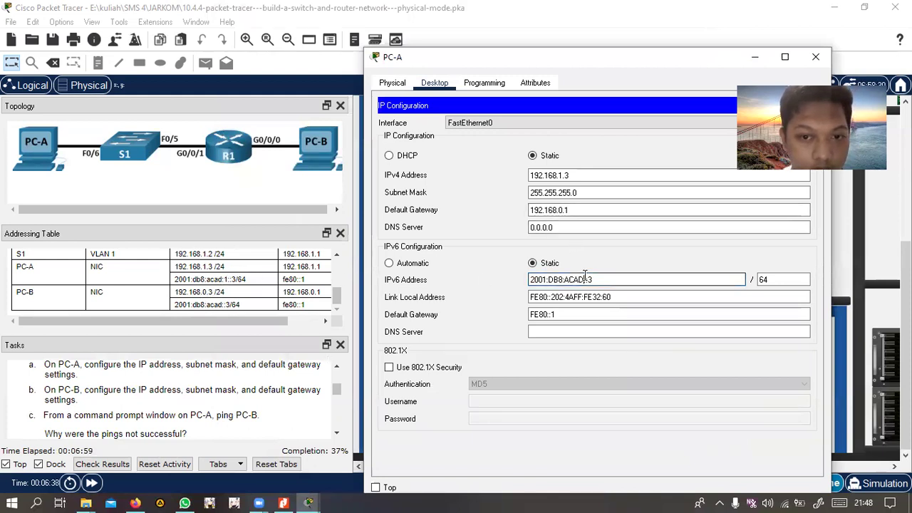
{"action": "type", "text": "1:"}
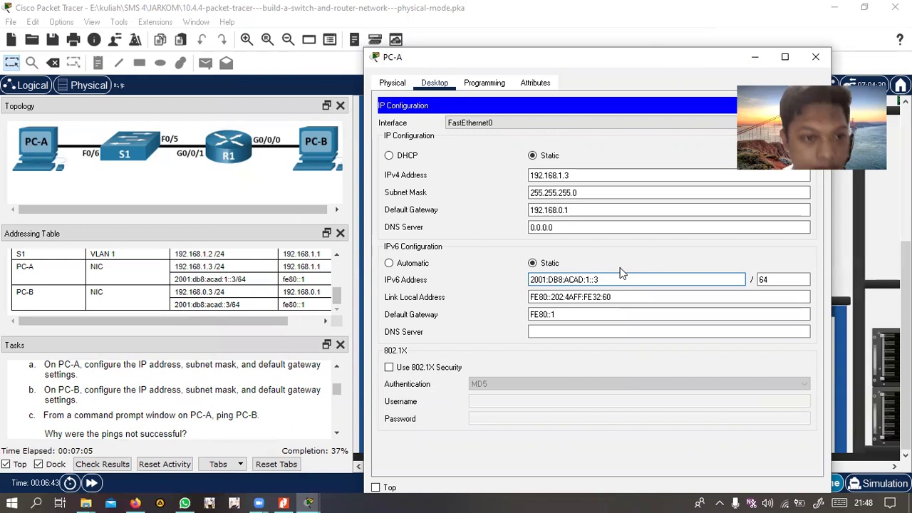
{"action": "scroll", "coordinate": [146, 296], "scroll_direction": "up", "scroll_amount": 2}
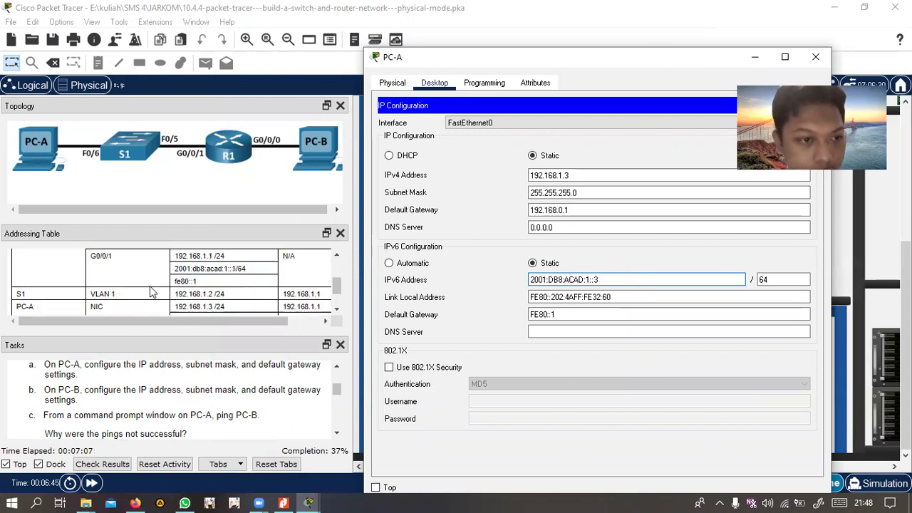
{"action": "scroll", "coordinate": [214, 295], "scroll_direction": "down", "scroll_amount": 2}
{"action": "scroll", "coordinate": [198, 294], "scroll_direction": "up", "scroll_amount": 2}
{"action": "scroll", "coordinate": [198, 295], "scroll_direction": "down", "scroll_amount": 2}
{"action": "scroll", "coordinate": [255, 292], "scroll_direction": "up", "scroll_amount": 2}
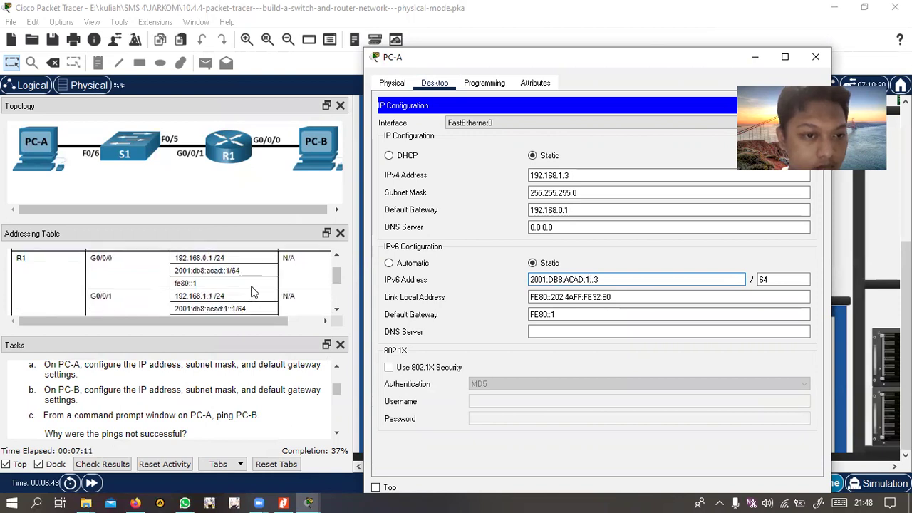
{"action": "scroll", "coordinate": [253, 293], "scroll_direction": "down", "scroll_amount": 2}
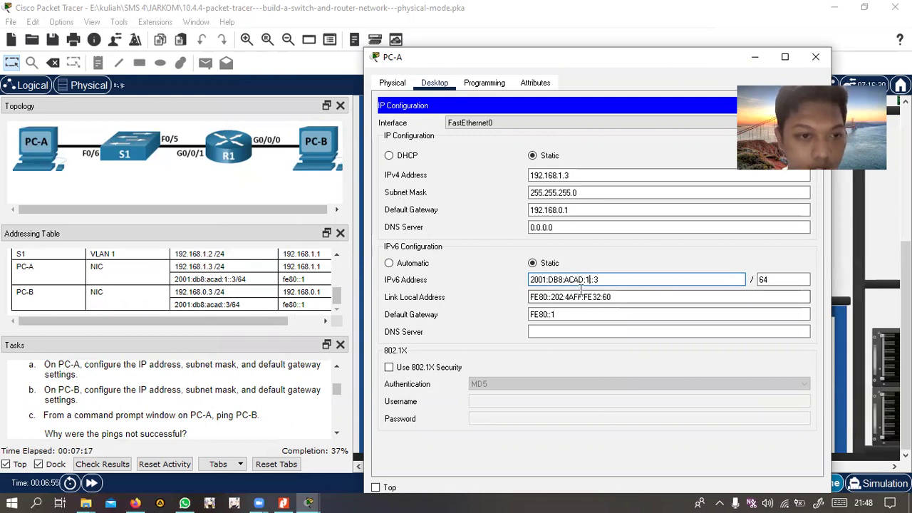
{"action": "left_click", "coordinate": [788, 280]}
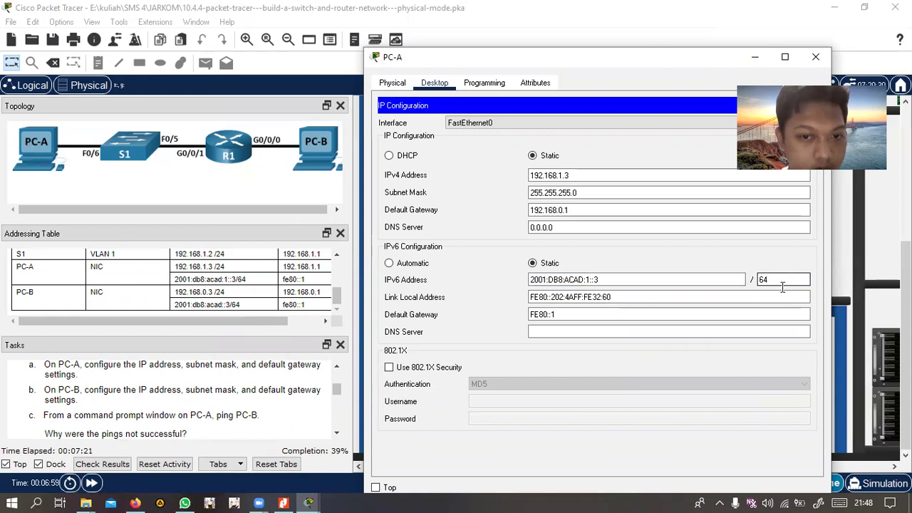
{"action": "left_click", "coordinate": [597, 315]}
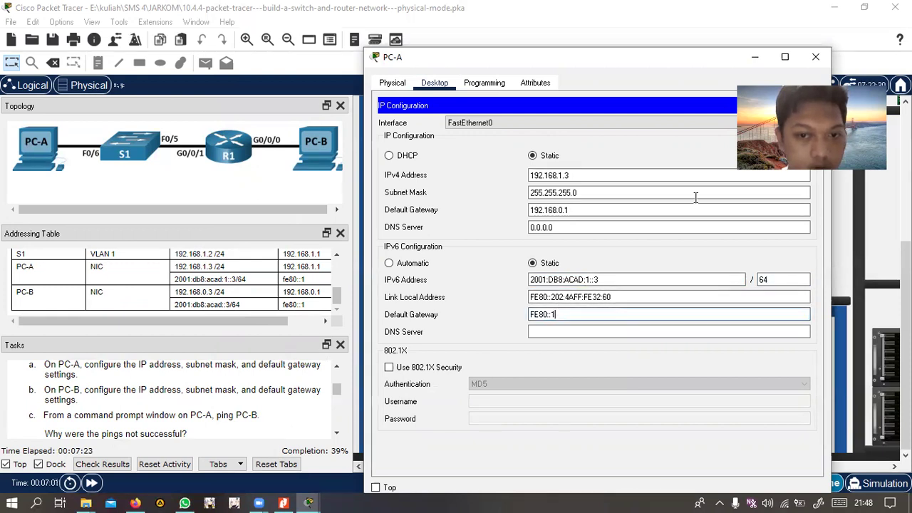
{"action": "left_click", "coordinate": [811, 57]}
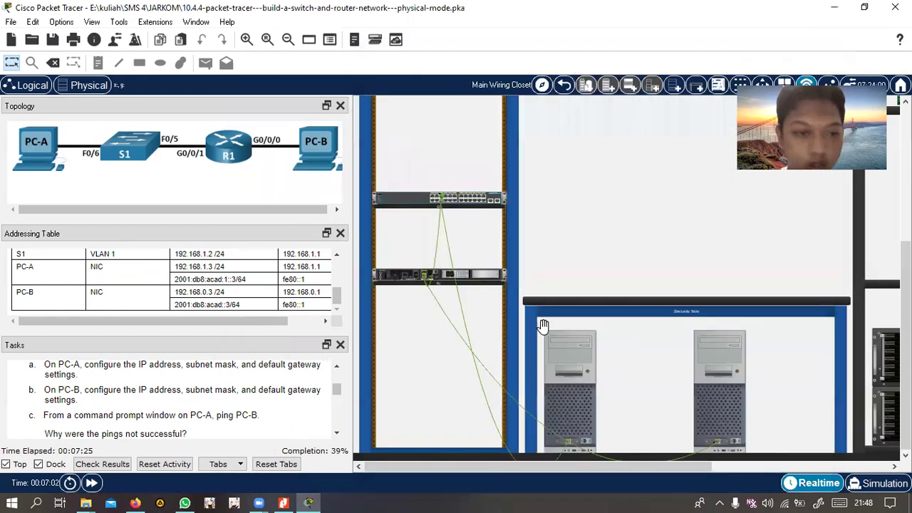
Enter fe80::1 as PC-B's IPv6 default gateway and close its window
{"action": "left_click", "coordinate": [543, 325]}
{"action": "left_click", "coordinate": [279, 111]}
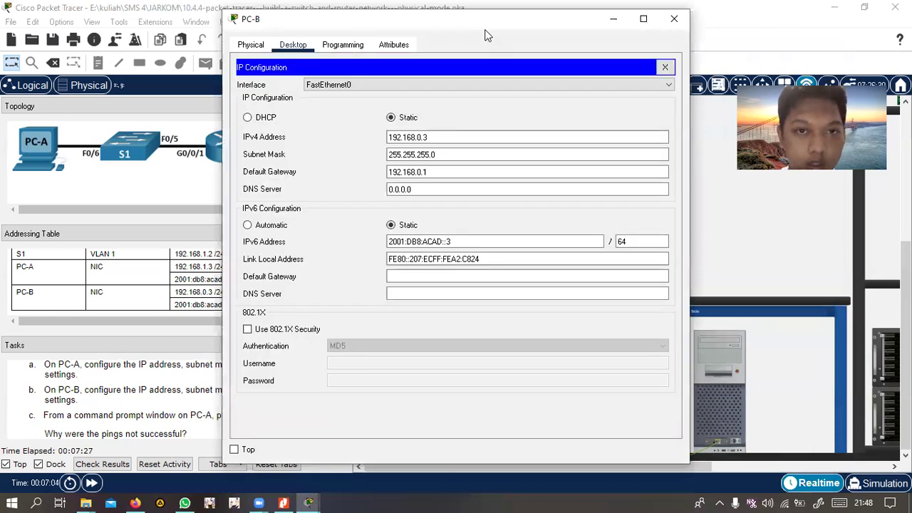
{"action": "left_click_drag", "start_coordinate": [484, 34], "coordinate": [576, 52]}
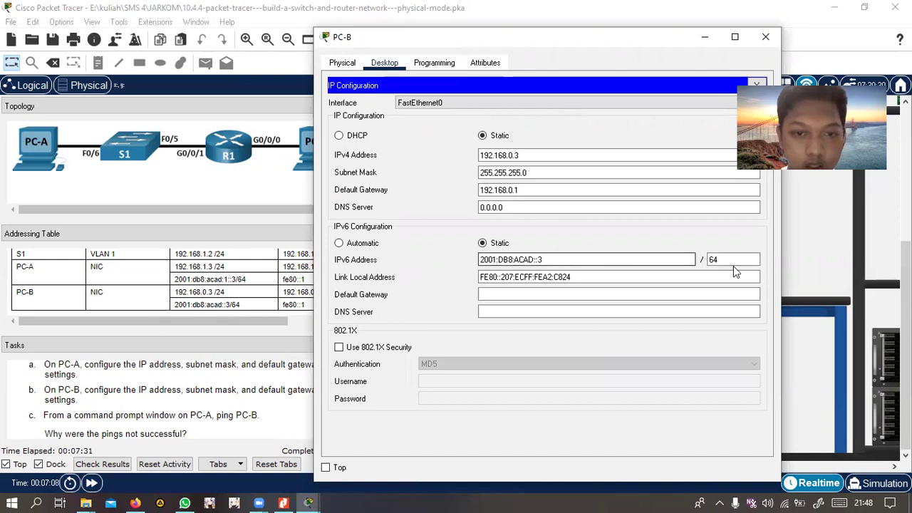
{"action": "left_click", "coordinate": [502, 294]}
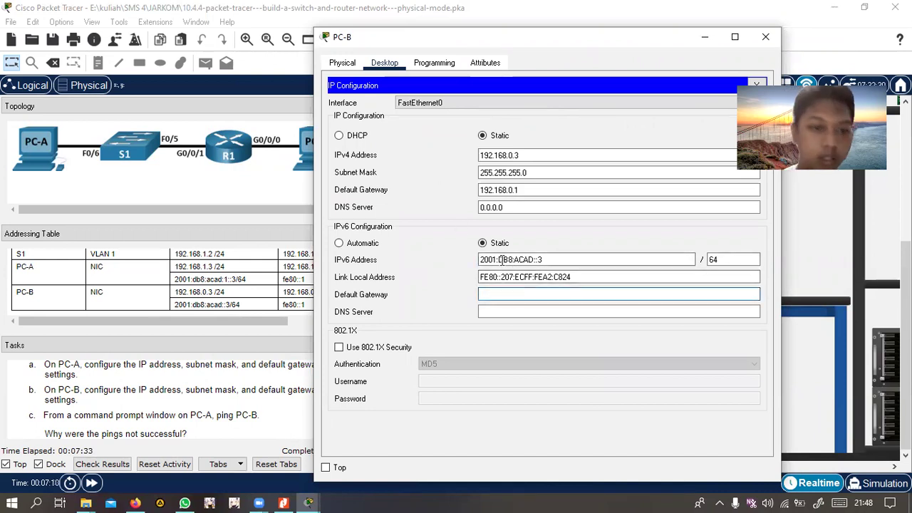
{"action": "type", "text": "fe"}
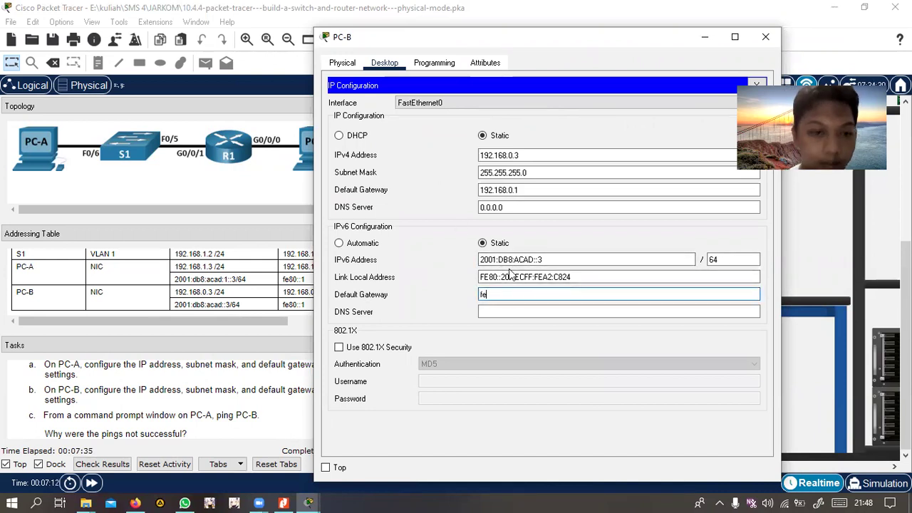
{"action": "type", "text": "80::"}
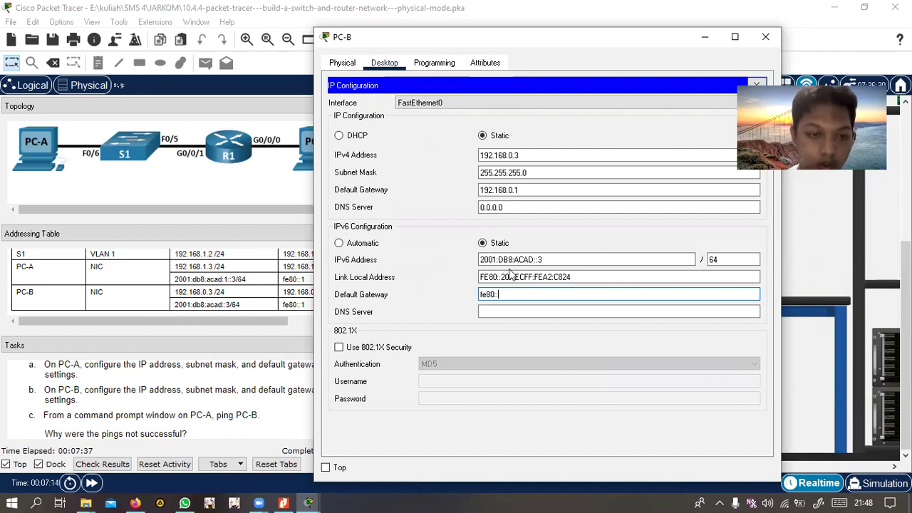
{"action": "type", "text": "1"}
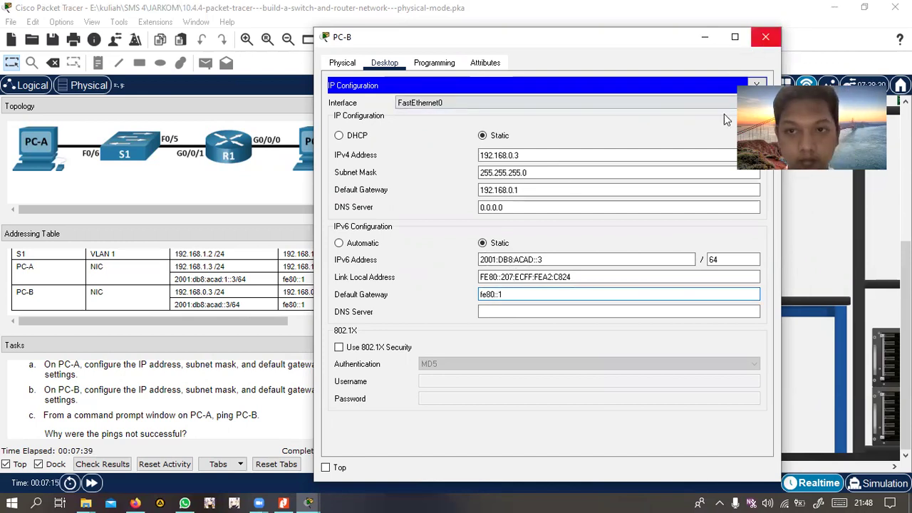
{"action": "left_click", "coordinate": [766, 36]}
Recheck PC-A's IP settings, then reopen PC-B's IP configuration
{"action": "left_click", "coordinate": [549, 298]}
{"action": "left_click", "coordinate": [291, 128]}
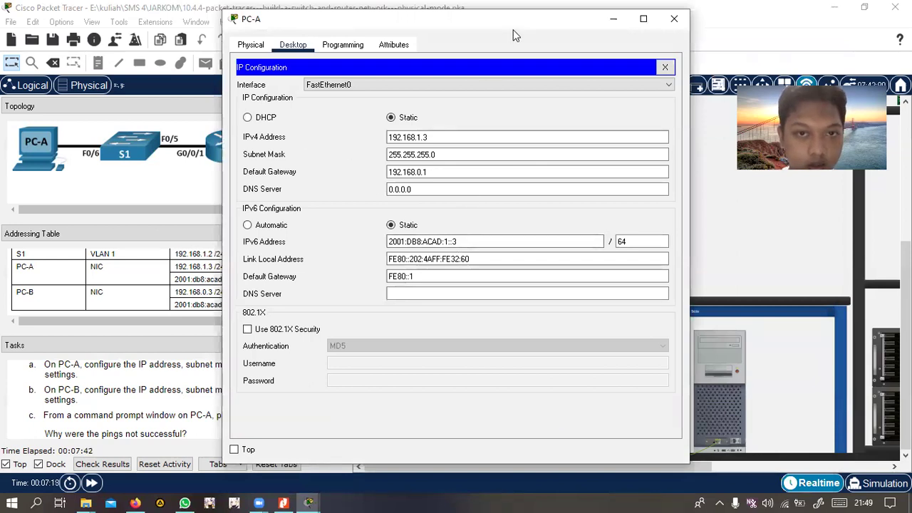
{"action": "left_click_drag", "start_coordinate": [515, 36], "coordinate": [626, 56]}
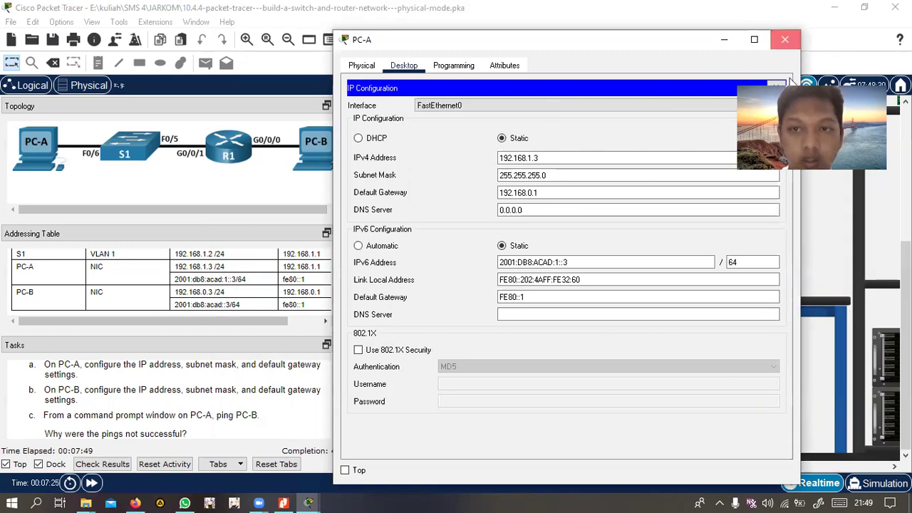
{"action": "left_click", "coordinate": [784, 39]}
{"action": "left_click", "coordinate": [719, 388]}
{"action": "left_click", "coordinate": [285, 92]}
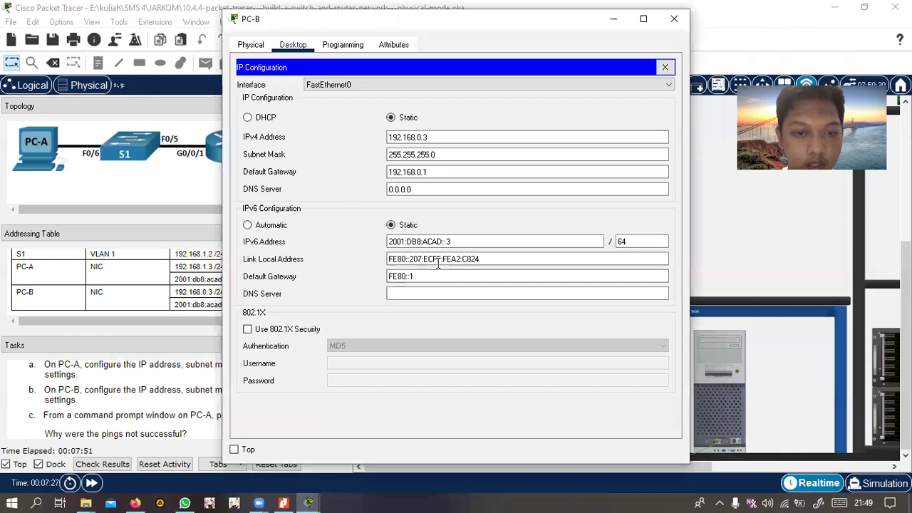
Ping PC-B at 192.168.0.3 from PC-A's command prompt; all four requests time out
{"action": "left_click", "coordinate": [674, 18]}
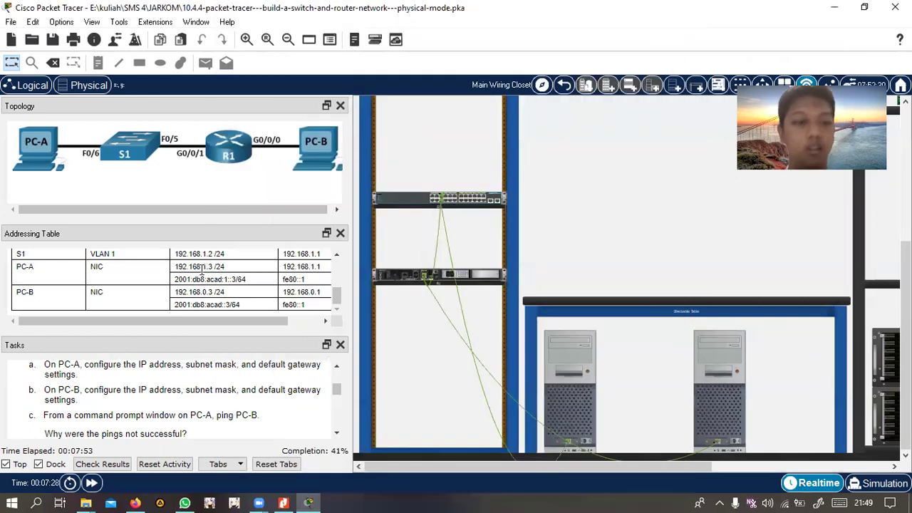
{"action": "left_click", "coordinate": [576, 428]}
{"action": "left_click", "coordinate": [511, 100]}
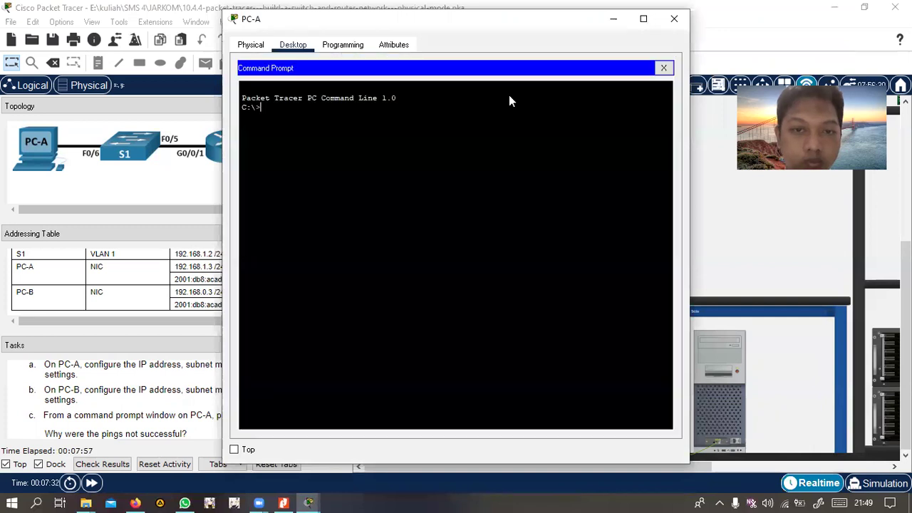
{"action": "type", "text": "ping"}
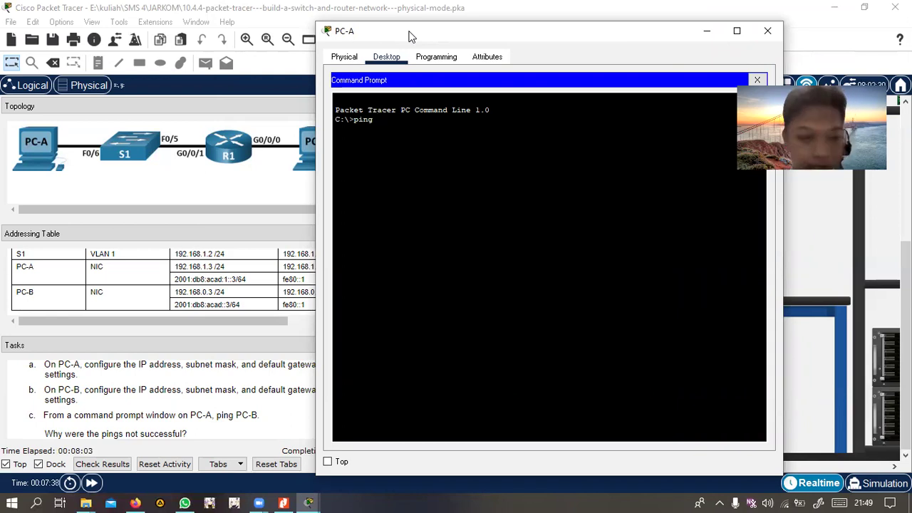
{"action": "type", "text": "192.168"}
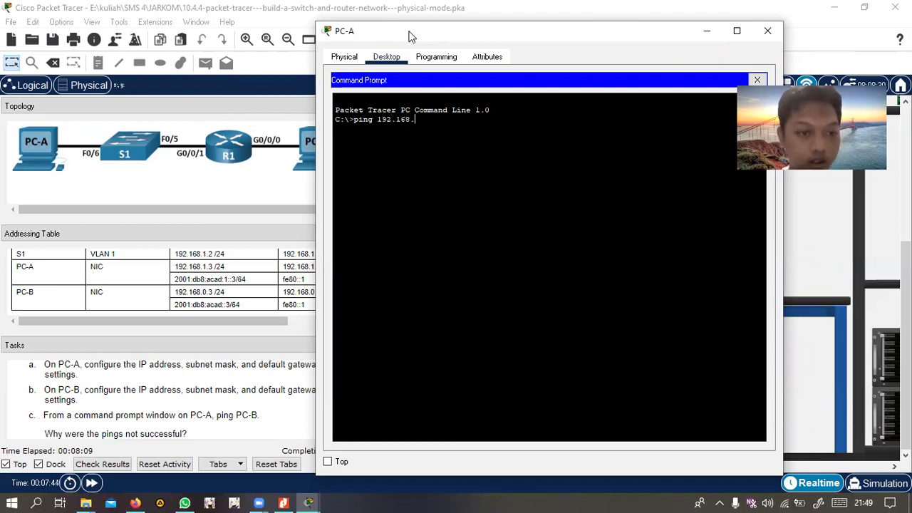
{"action": "type", "text": ".0.3"}
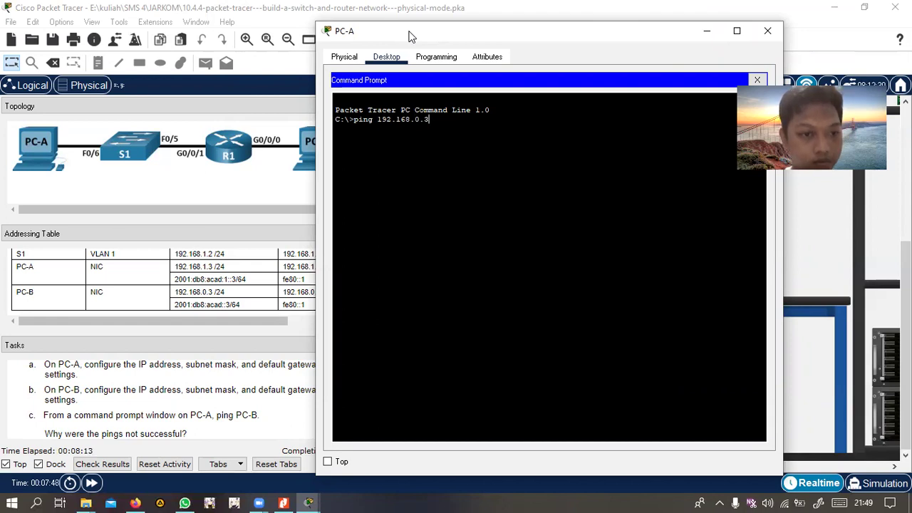
{"action": "key", "text": "Return"}
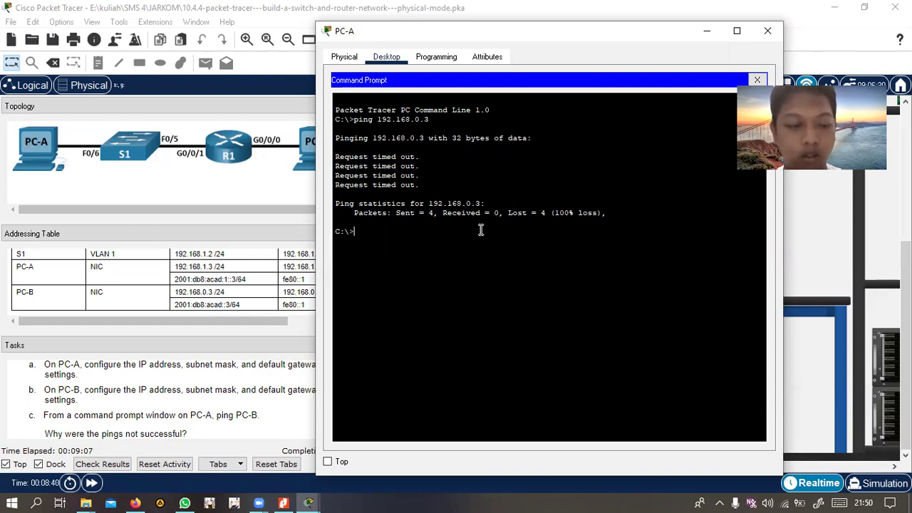
{"action": "left_click", "coordinate": [768, 31]}
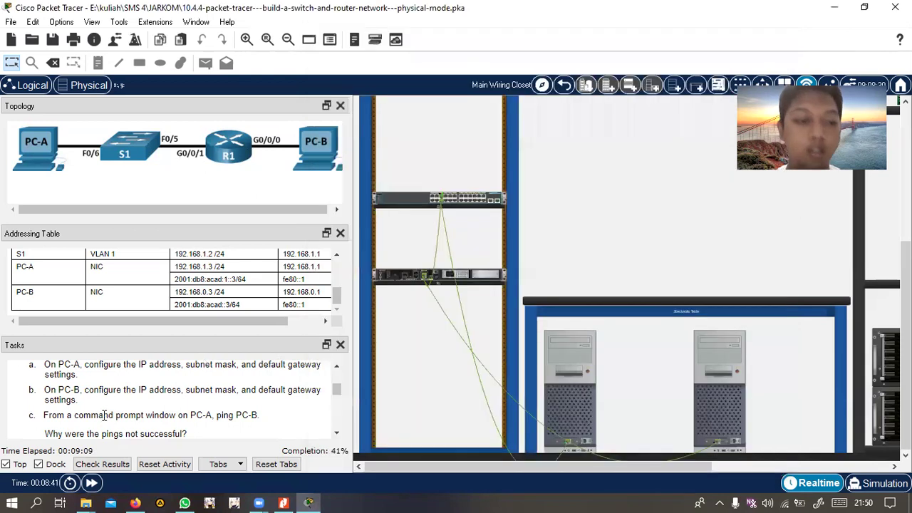
Scroll the Tasks pane so Step 2 of the lab is shown
{"action": "scroll", "coordinate": [104, 415], "scroll_direction": "down", "scroll_amount": 4}
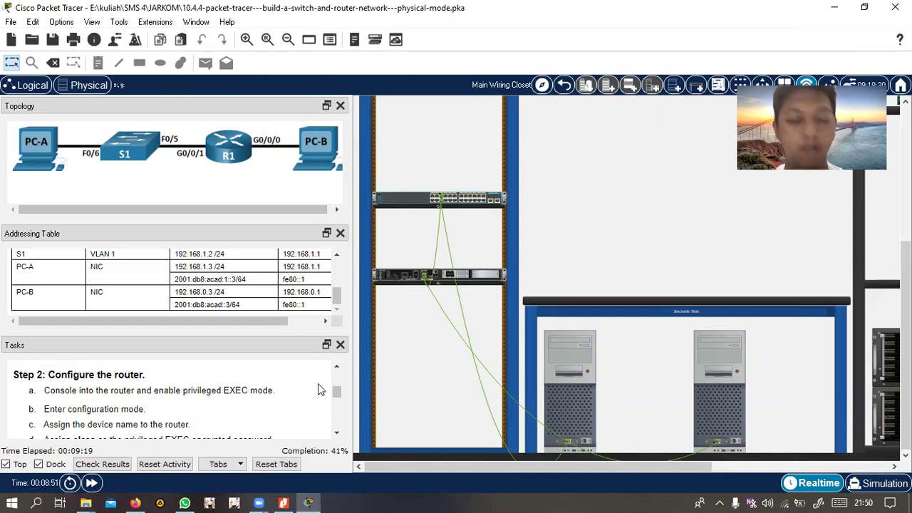
{"action": "scroll", "coordinate": [313, 299], "scroll_direction": "up", "scroll_amount": 3}
{"action": "scroll", "coordinate": [164, 406], "scroll_direction": "down", "scroll_amount": 4}
{"action": "scroll", "coordinate": [164, 410], "scroll_direction": "up", "scroll_amount": 2}
{"action": "scroll", "coordinate": [164, 409], "scroll_direction": "up", "scroll_amount": 1}
{"action": "scroll", "coordinate": [641, 213], "scroll_direction": "up", "scroll_amount": 5}
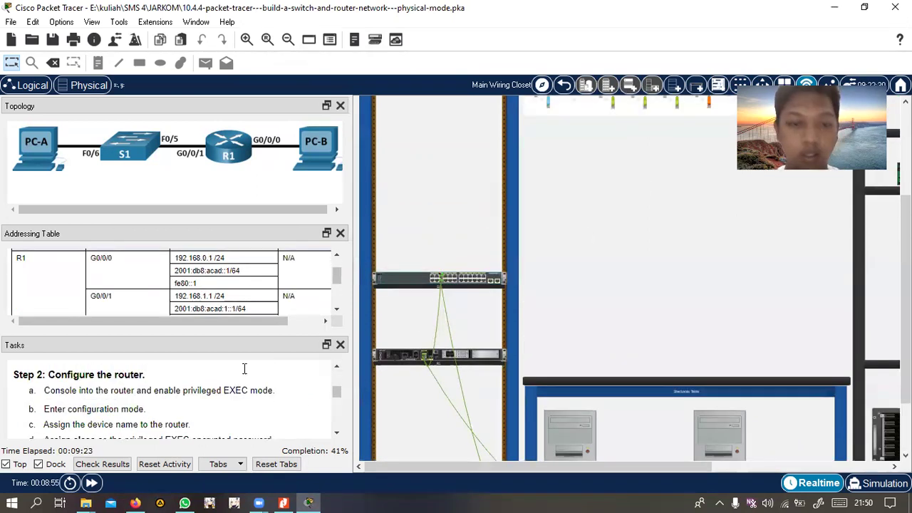
{"action": "scroll", "coordinate": [588, 263], "scroll_direction": "up", "scroll_amount": 1}
{"action": "scroll", "coordinate": [591, 313], "scroll_direction": "down", "scroll_amount": 3}
{"action": "scroll", "coordinate": [563, 242], "scroll_direction": "up", "scroll_amount": 2}
Take a console cable from the rack view and attach it to PC-A's RS 232 port for R1
{"action": "left_click", "coordinate": [540, 232]}
{"action": "scroll", "coordinate": [577, 321], "scroll_direction": "down", "scroll_amount": 3}
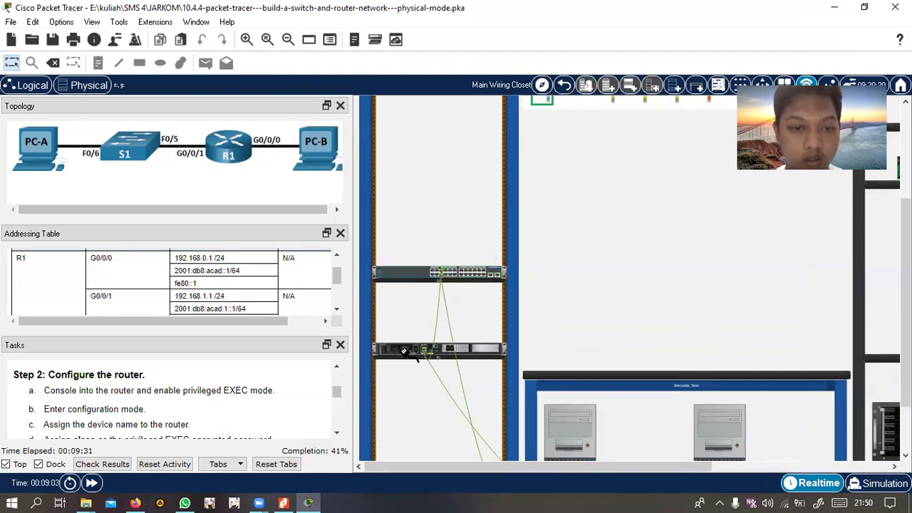
{"action": "left_click", "coordinate": [406, 348]}
{"action": "scroll", "coordinate": [423, 359], "scroll_direction": "up", "scroll_amount": 2}
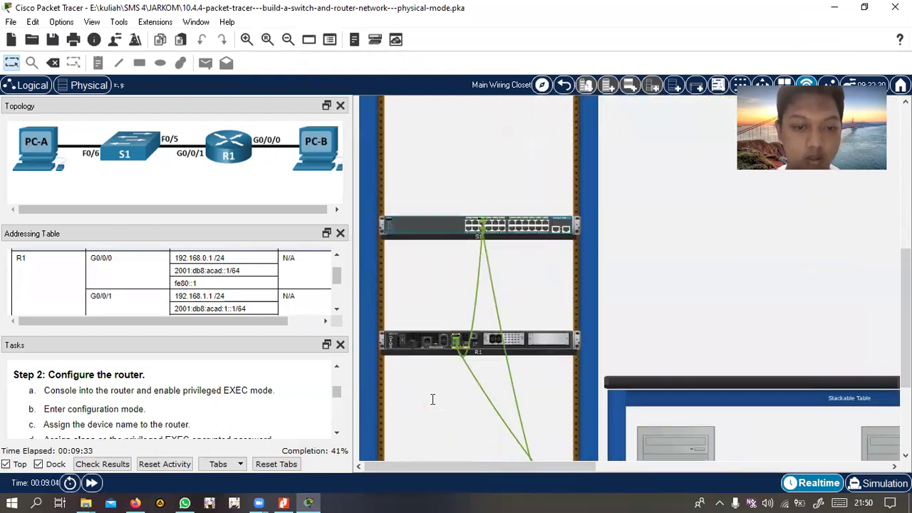
{"action": "scroll", "coordinate": [564, 320], "scroll_direction": "up", "scroll_amount": 3}
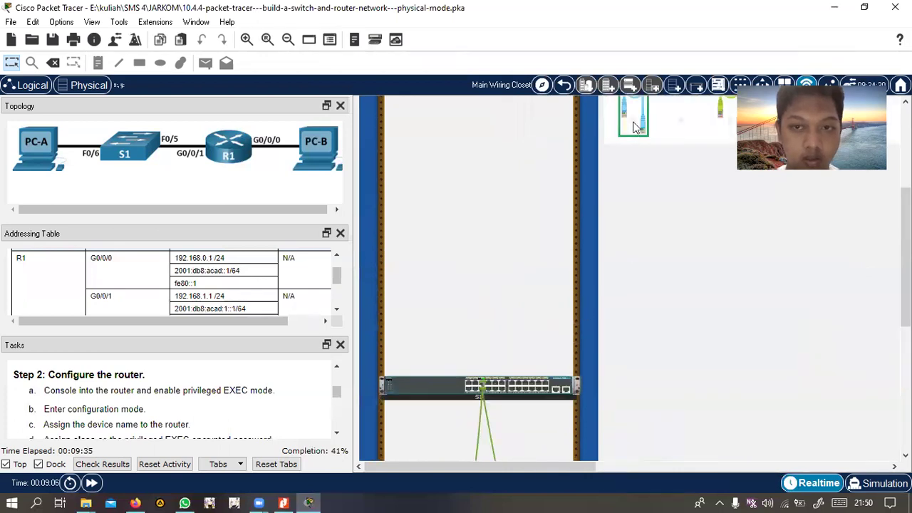
{"action": "scroll", "coordinate": [633, 207], "scroll_direction": "down", "scroll_amount": 4}
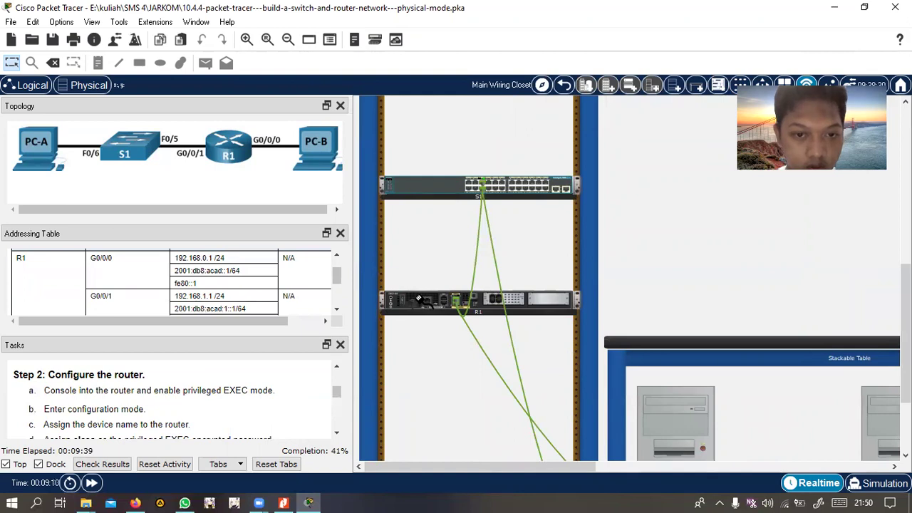
{"action": "scroll", "coordinate": [652, 335], "scroll_direction": "down", "scroll_amount": 2}
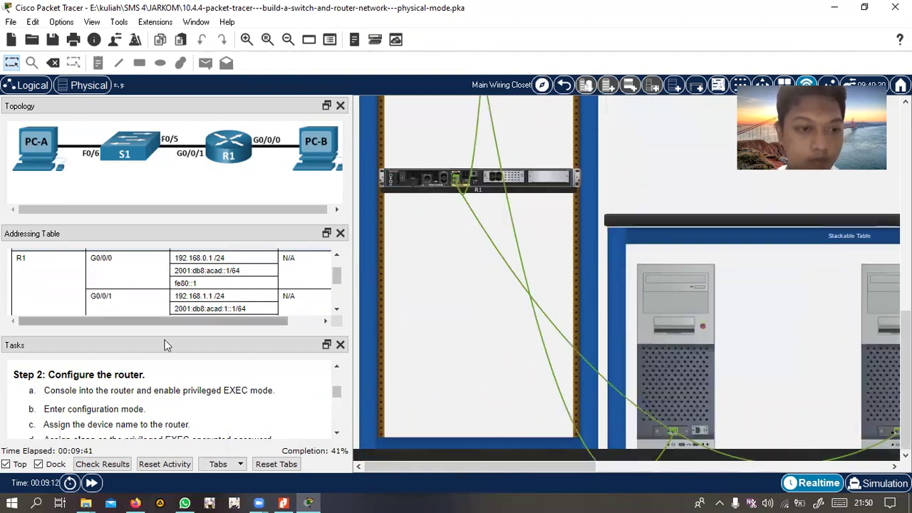
{"action": "left_click", "coordinate": [698, 431]}
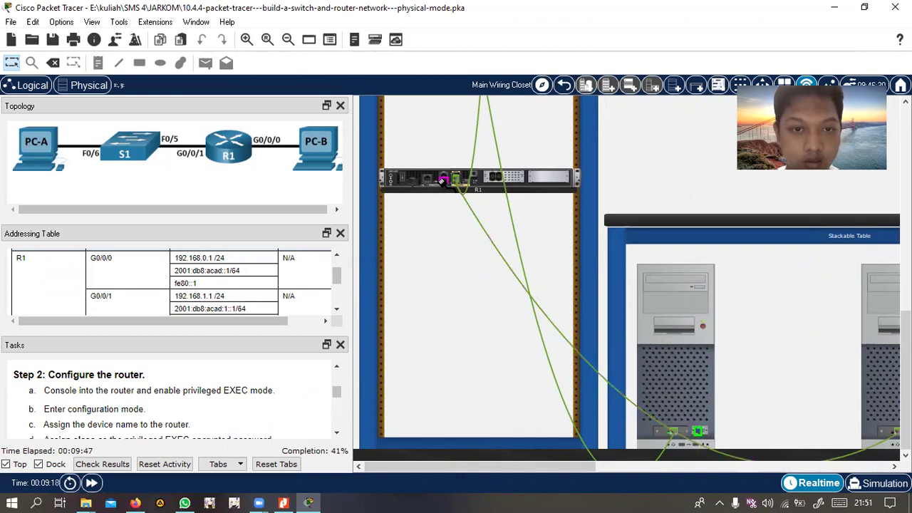
{"action": "left_click", "coordinate": [445, 182]}
{"action": "left_click", "coordinate": [676, 306]}
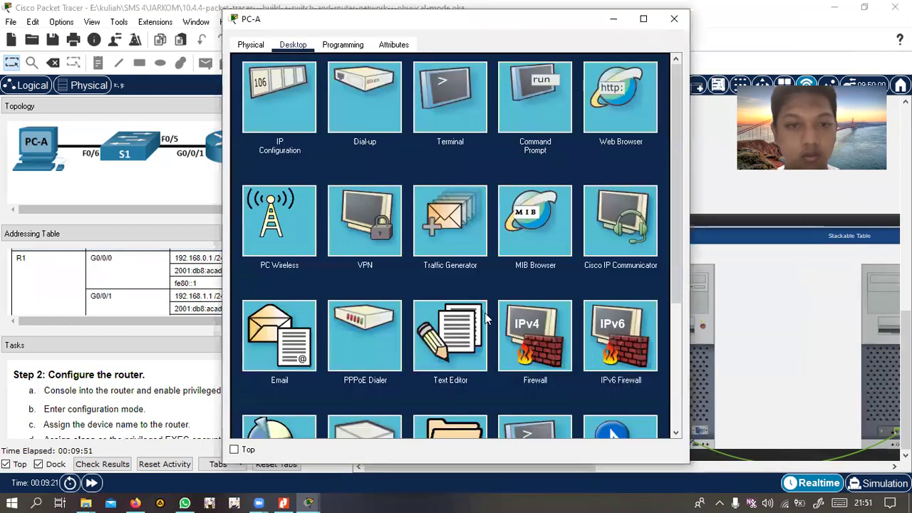
{"action": "left_click", "coordinate": [674, 19]}
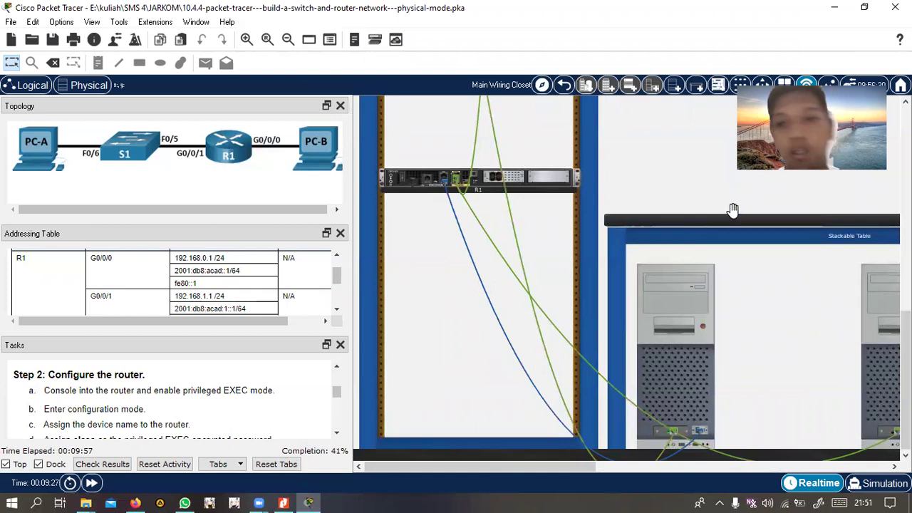
{"action": "scroll", "coordinate": [663, 261], "scroll_direction": "up", "scroll_amount": 3}
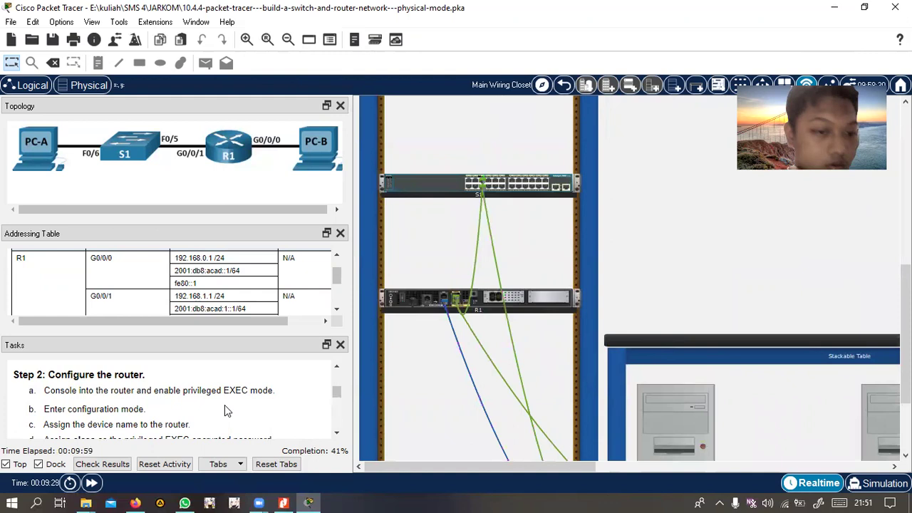
{"action": "scroll", "coordinate": [520, 352], "scroll_direction": "up", "scroll_amount": 1}
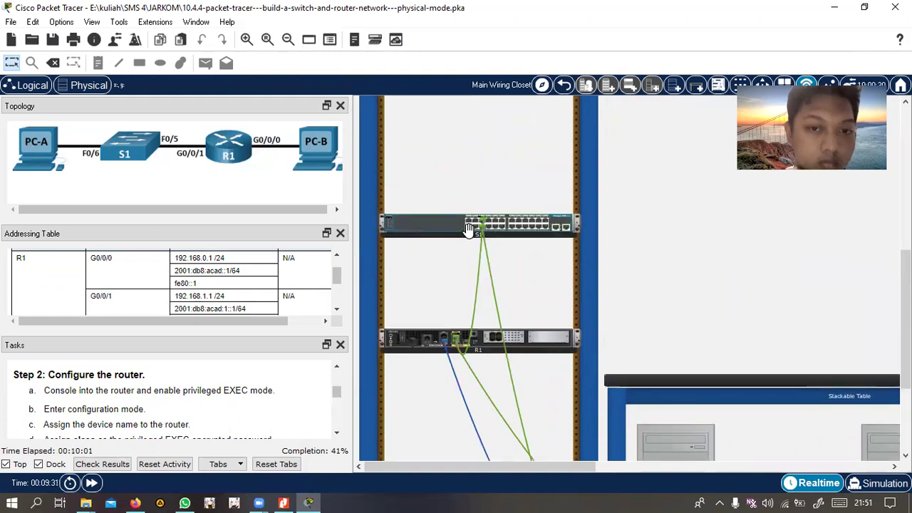
{"action": "scroll", "coordinate": [499, 345], "scroll_direction": "down", "scroll_amount": 4}
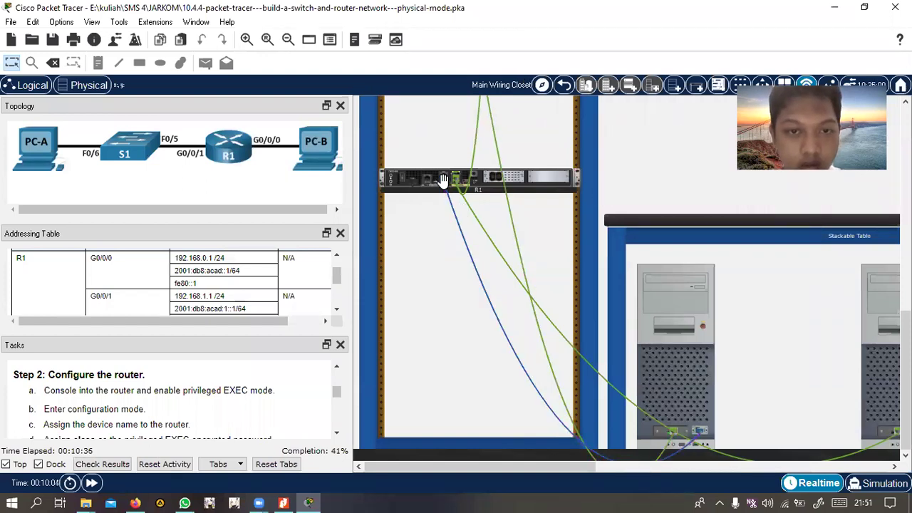
{"action": "left_click", "coordinate": [696, 429]}
{"action": "scroll", "coordinate": [186, 400], "scroll_direction": "down", "scroll_amount": 3}
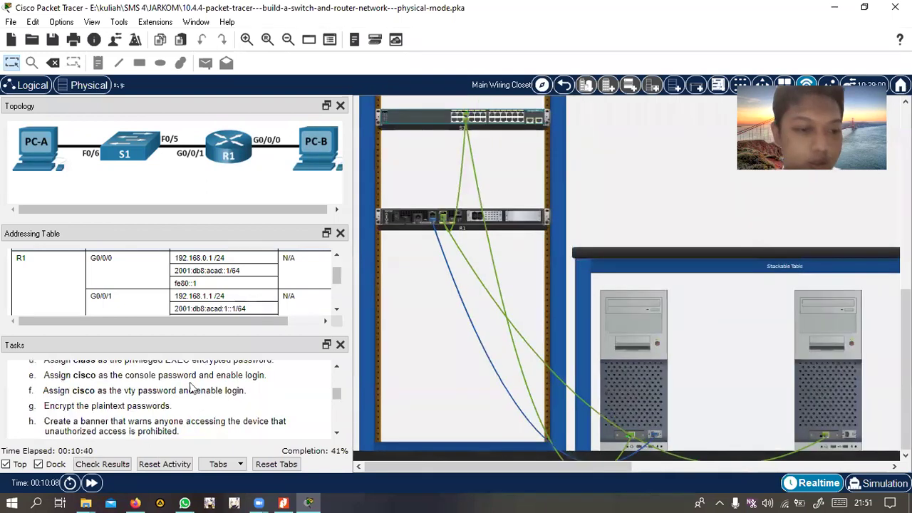
{"action": "scroll", "coordinate": [185, 400], "scroll_direction": "up", "scroll_amount": 2}
{"action": "scroll", "coordinate": [186, 400], "scroll_direction": "up", "scroll_amount": 1}
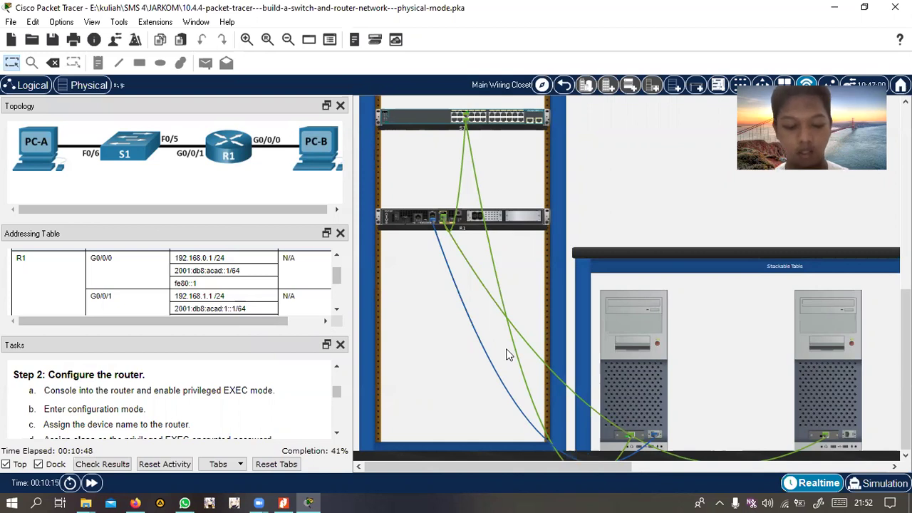
Open PC-A's Terminal with default settings and answer 'n' to the router's setup dialog
{"action": "left_click", "coordinate": [635, 346]}
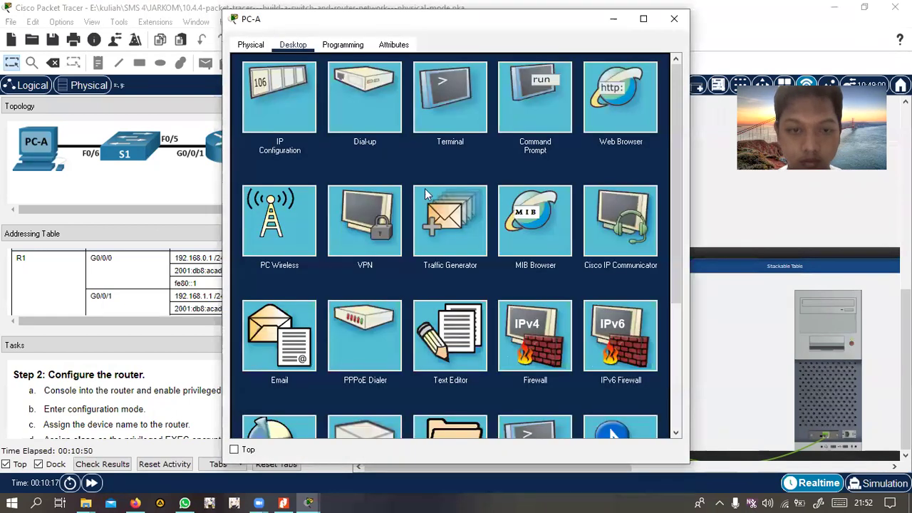
{"action": "left_click", "coordinate": [458, 101]}
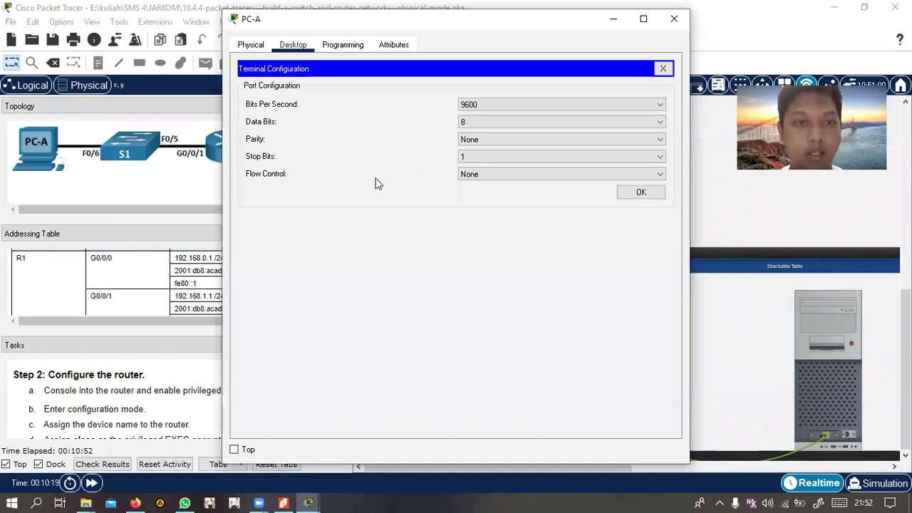
{"action": "left_click", "coordinate": [637, 193]}
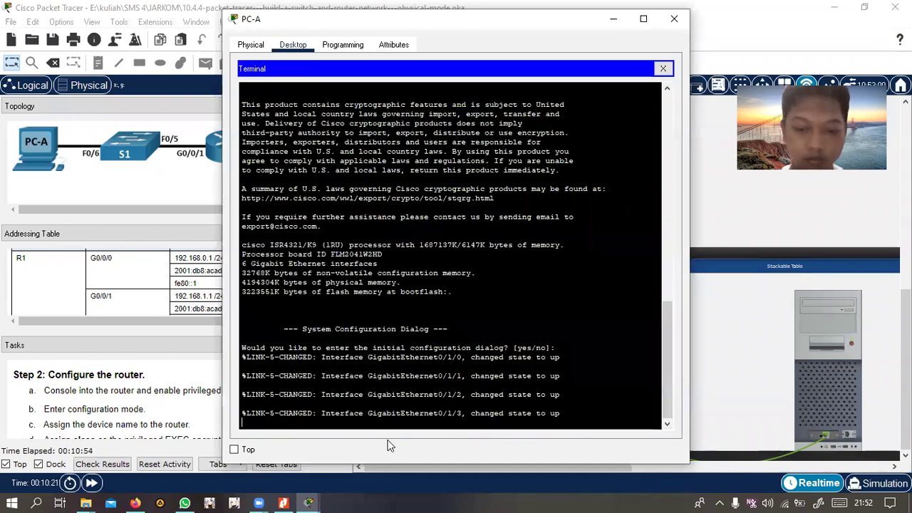
{"action": "key", "text": "Return"}
{"action": "type", "text": "n"}
{"action": "key", "text": "Return"}
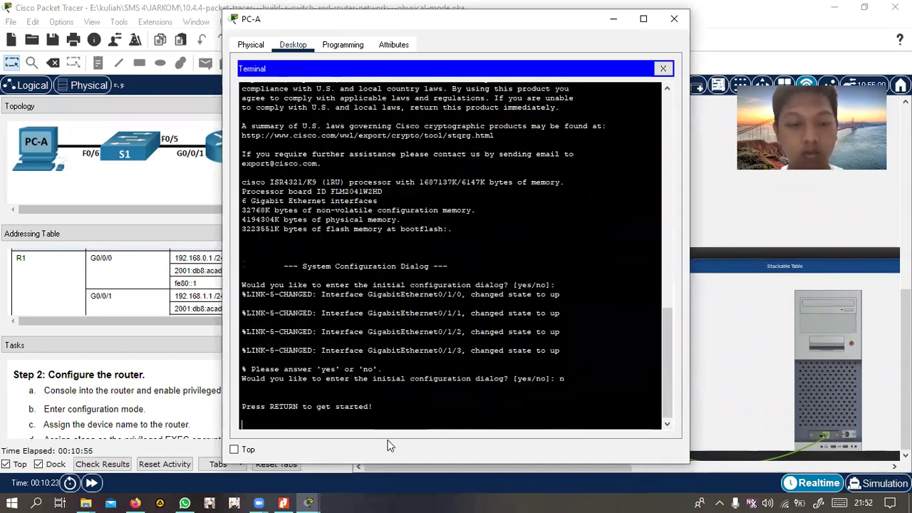
{"action": "key", "text": "Return"}
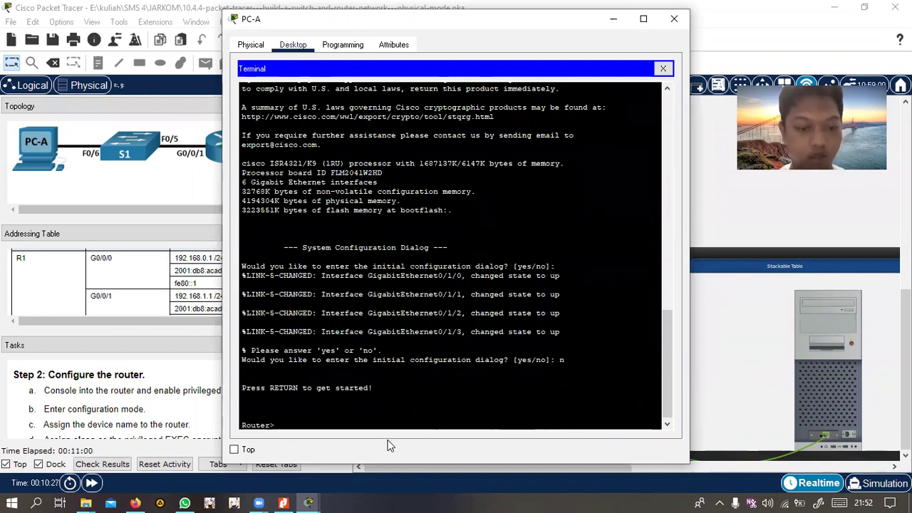
Run enable and config terminal to reach global configuration mode
{"action": "type", "text": "config"}
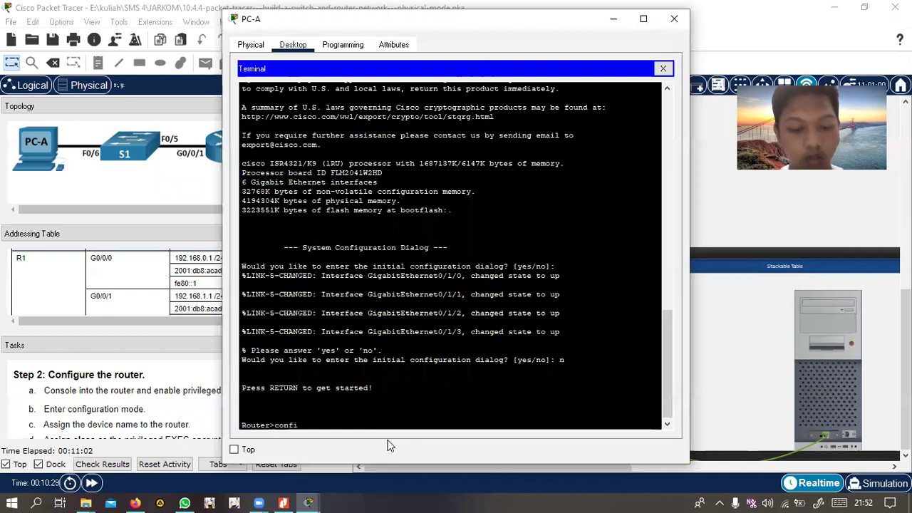
{"action": "key", "text": "BackSpace"}
{"action": "key", "text": "BackSpace"}
{"action": "key", "text": "BackSpace"}
{"action": "key", "text": "BackSpace"}
{"action": "key", "text": "BackSpace"}
{"action": "key", "text": "BackSpace"}
{"action": "type", "text": "enable"}
{"action": "key", "text": "Return"}
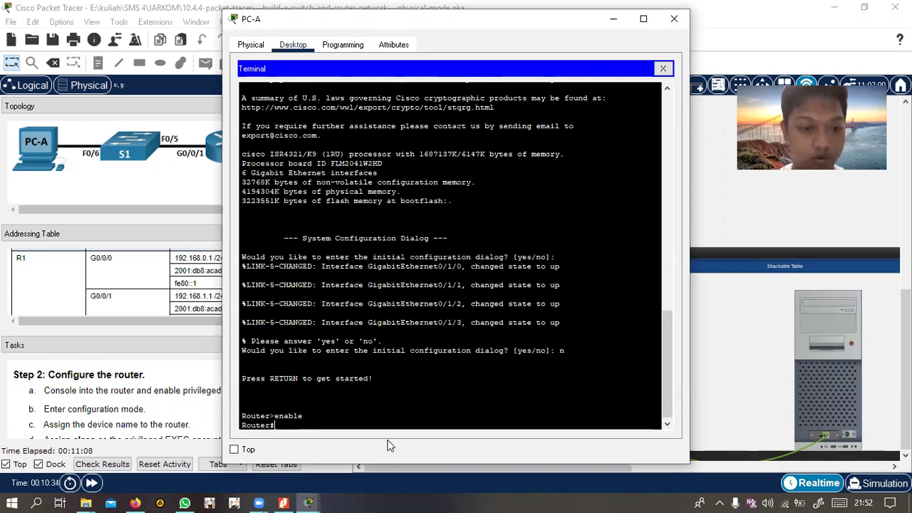
{"action": "type", "text": "config terminal"}
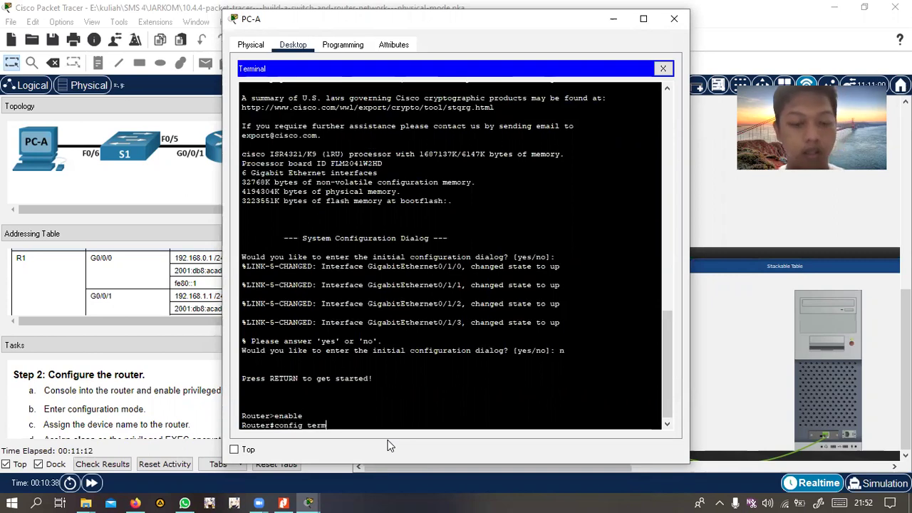
{"action": "key", "text": "Return"}
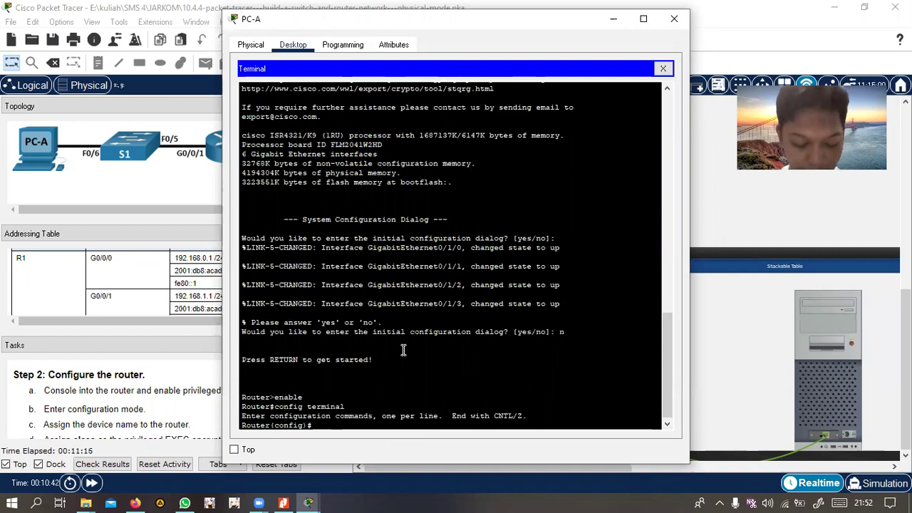
Set the router's hostname and disable IP domain lookup, then start the enable secret command
{"action": "scroll", "coordinate": [95, 419], "scroll_direction": "down", "scroll_amount": 1}
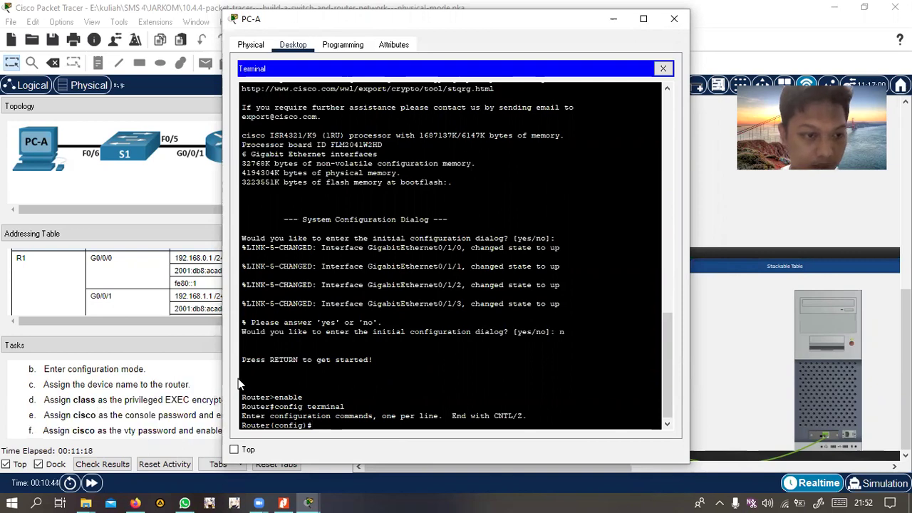
{"action": "left_click_drag", "start_coordinate": [437, 31], "coordinate": [507, 28]}
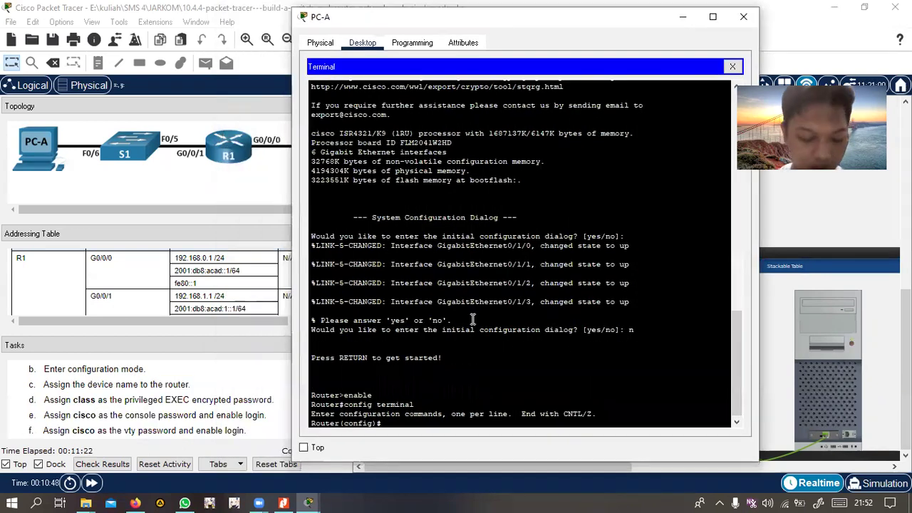
{"action": "type", "text": "tname"}
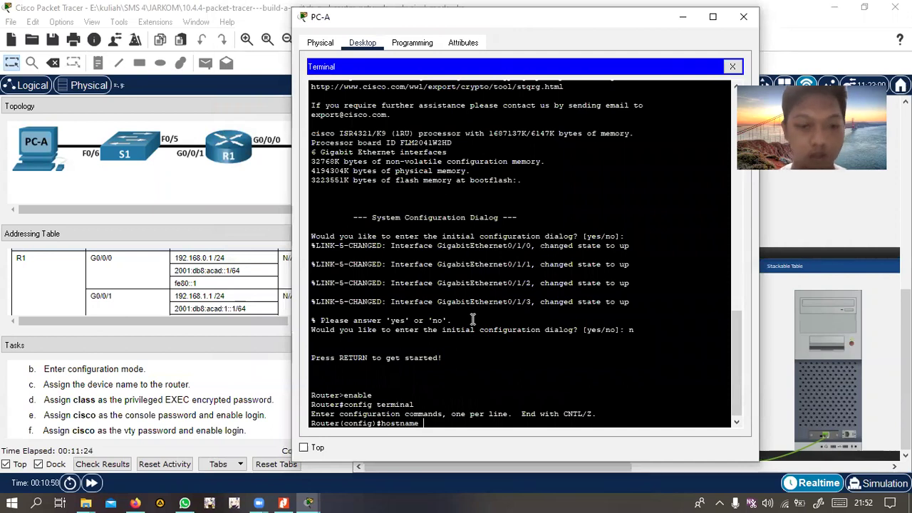
{"action": "type", "text": " irfan"}
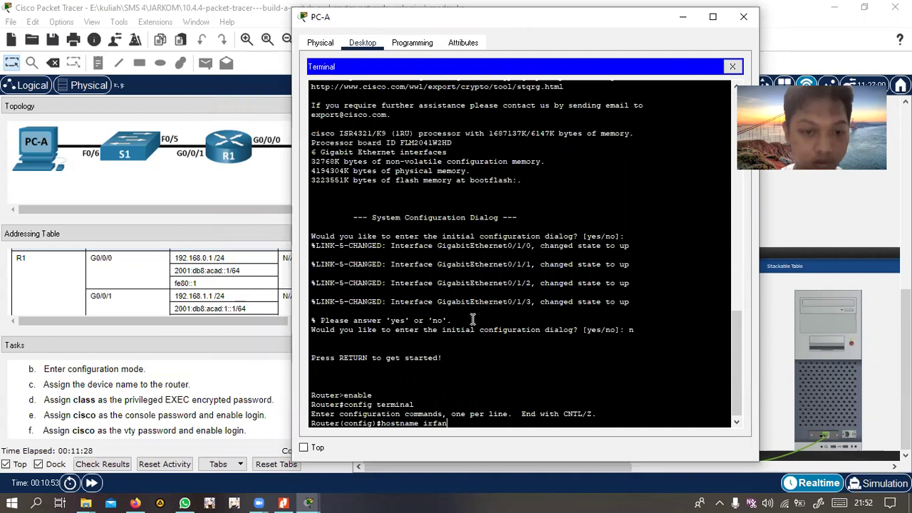
{"action": "key", "text": "Return"}
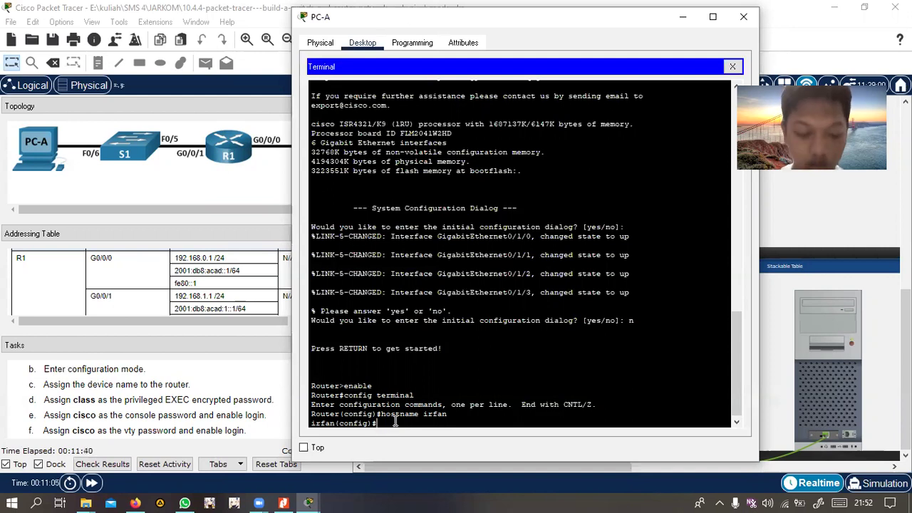
{"action": "type", "text": "ip do"}
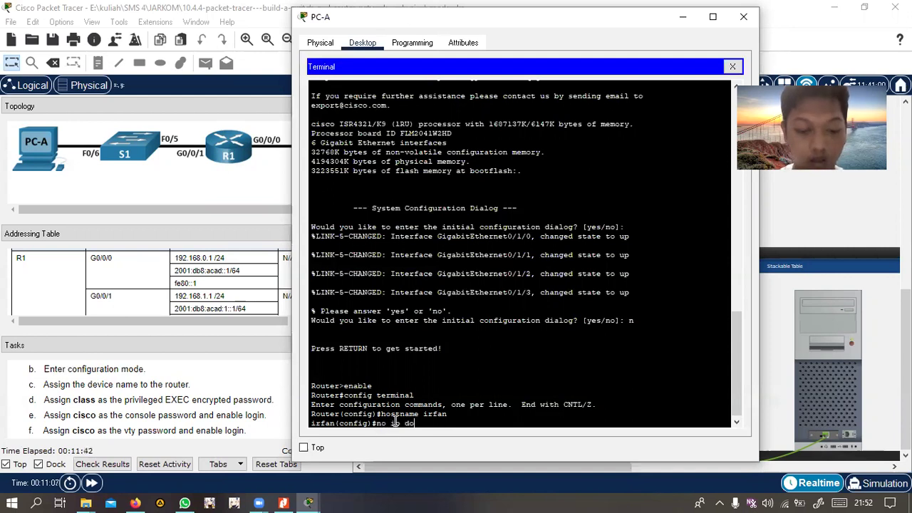
{"action": "type", "text": "main lookup"}
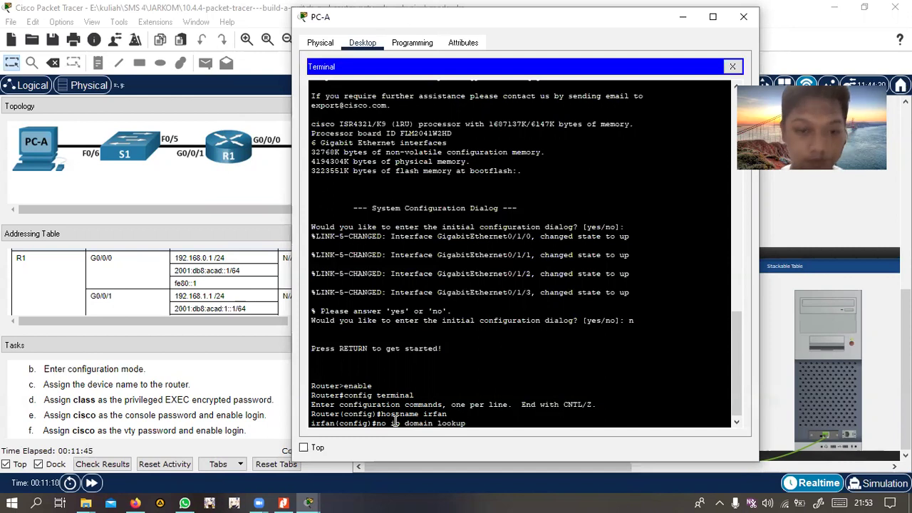
{"action": "key", "text": "Return"}
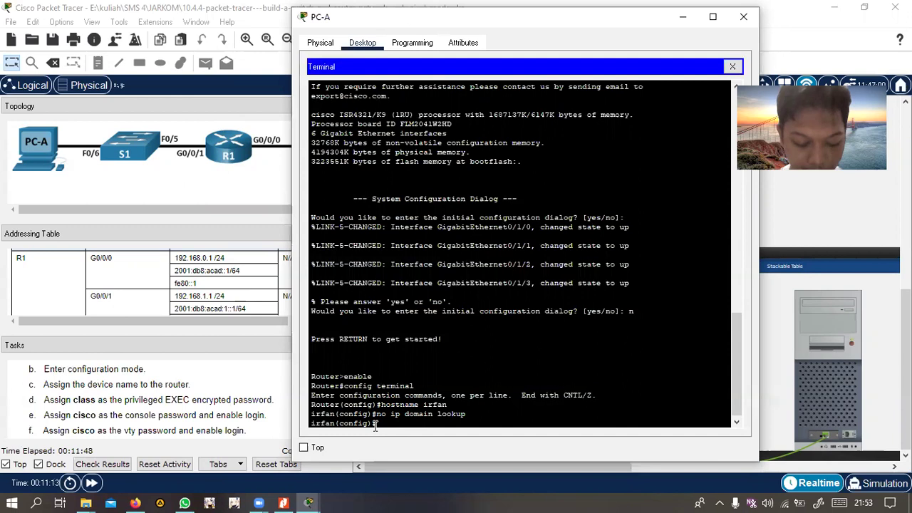
{"action": "type", "text": "enable sec"}
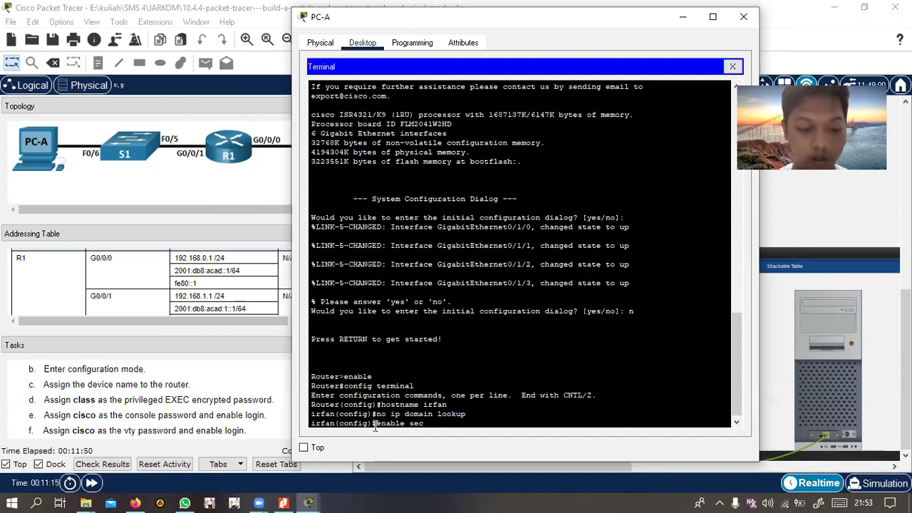
{"action": "type", "text": "ret cal"}
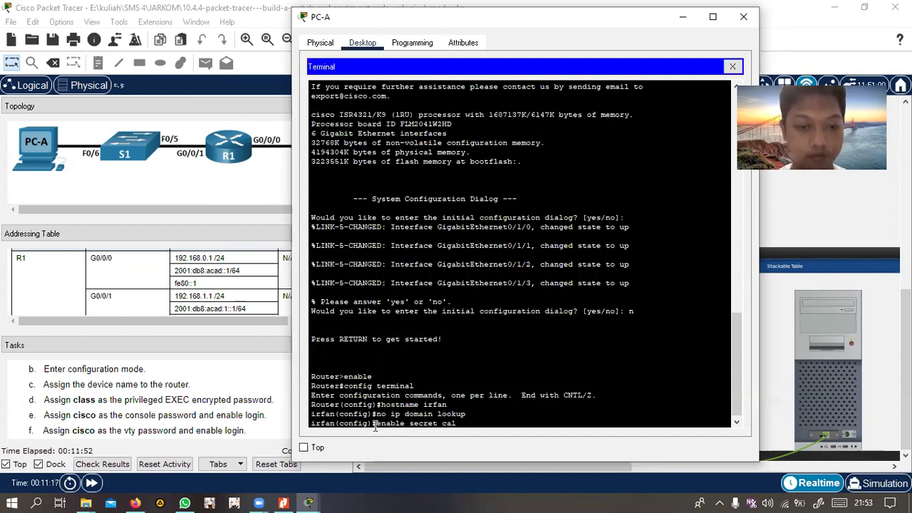
{"action": "key", "text": "BackSpace"}
{"action": "key", "text": "BackSpace"}
{"action": "type", "text": "lass"}
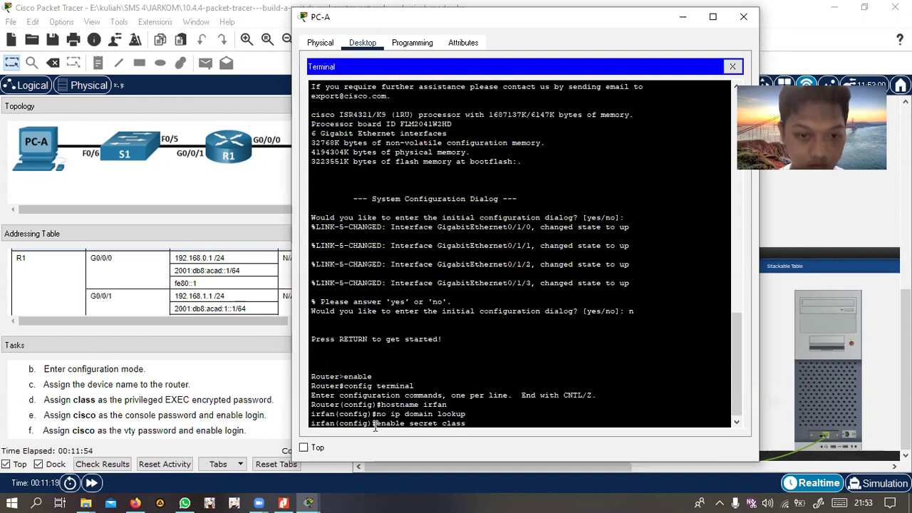
Apply the enable secret, then give line console 0 a password with login required
{"action": "key", "text": "Return"}
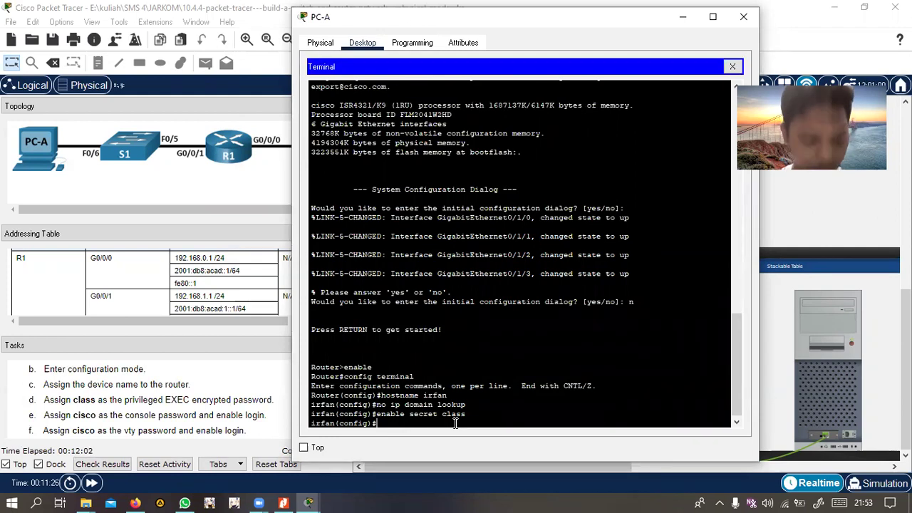
{"action": "type", "text": "line"}
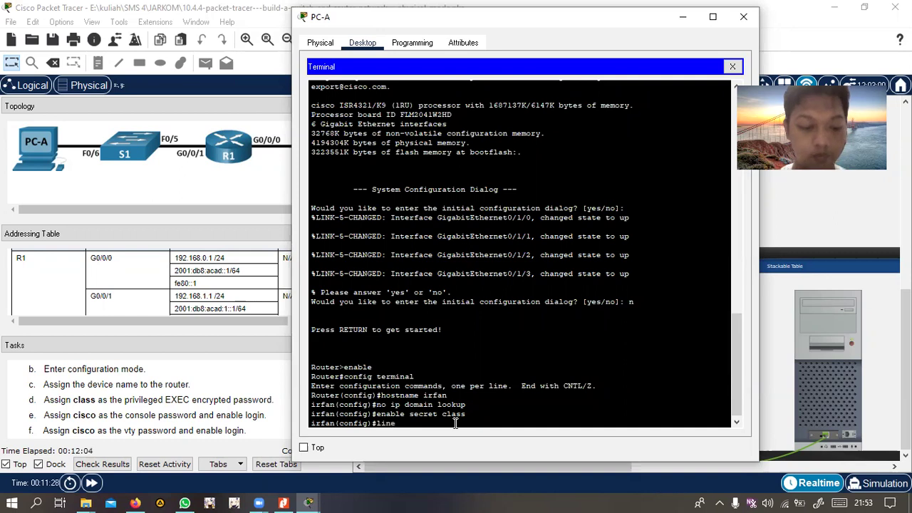
{"action": "type", "text": " console "}
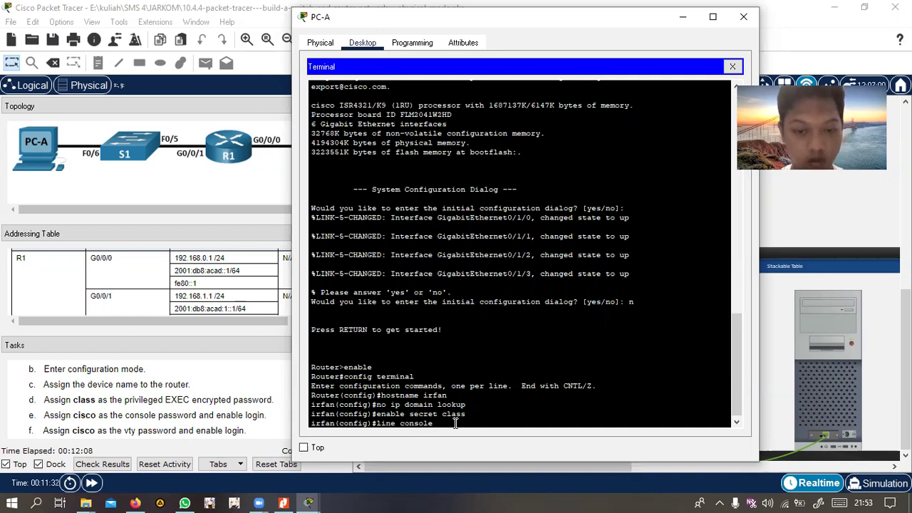
{"action": "type", "text": "0"}
{"action": "key", "text": "Return"}
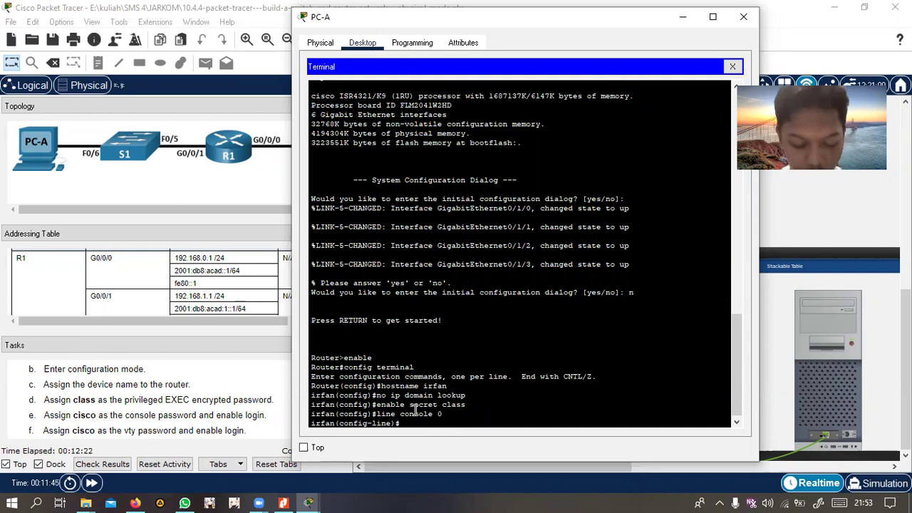
{"action": "type", "text": "password"}
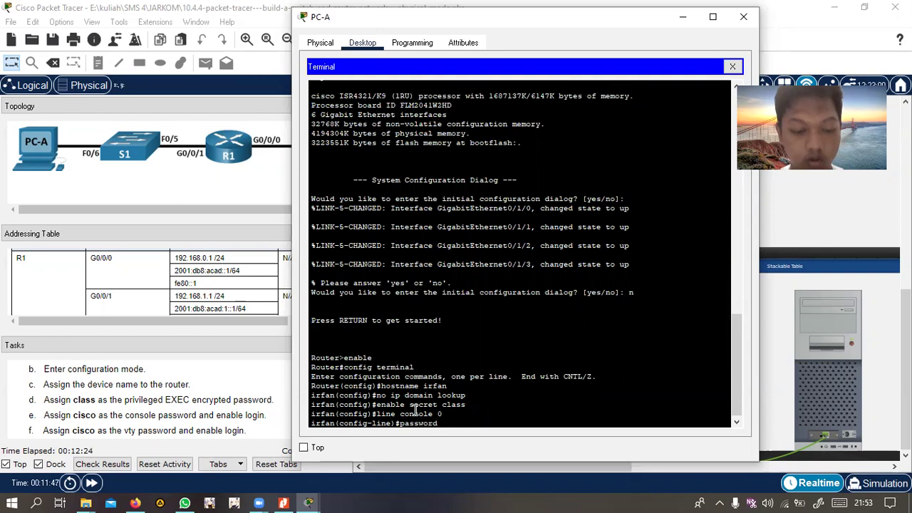
{"action": "type", "text": " cisco"}
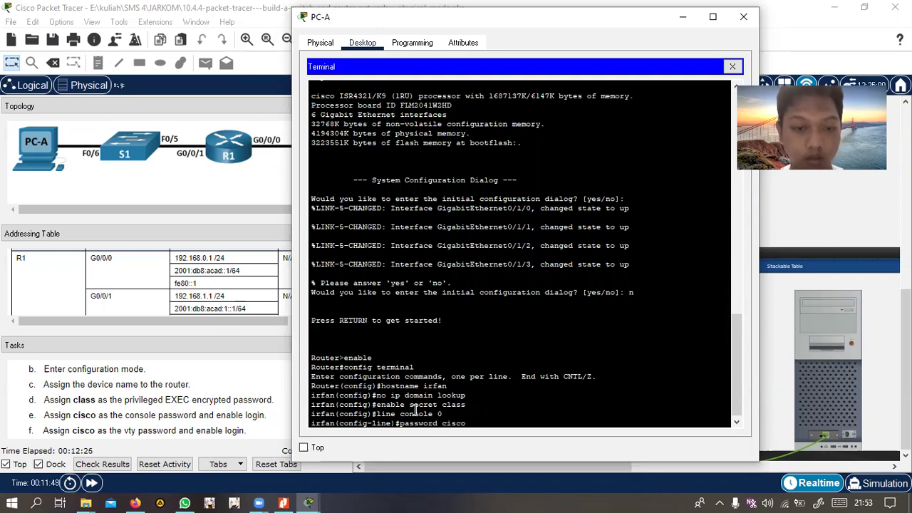
{"action": "key", "text": "Return"}
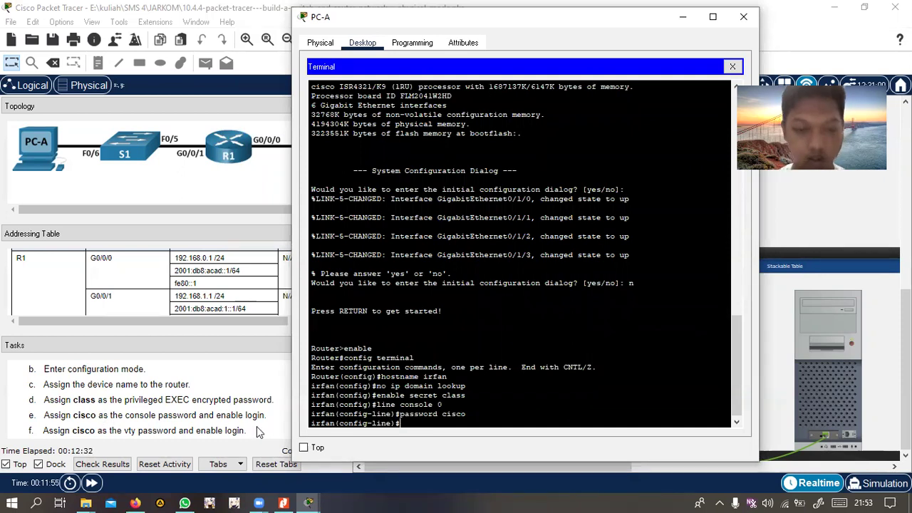
{"action": "type", "text": "login"}
{"action": "key", "text": "Return"}
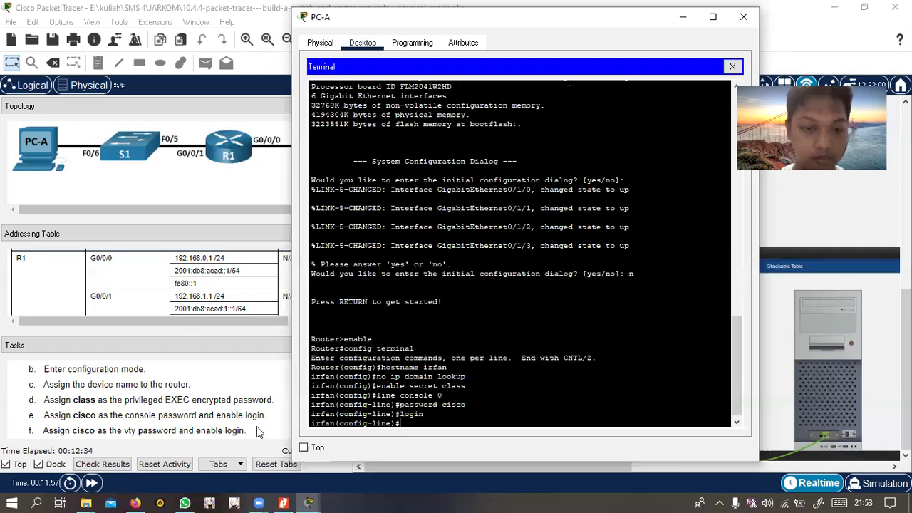
{"action": "type", "text": "e"}
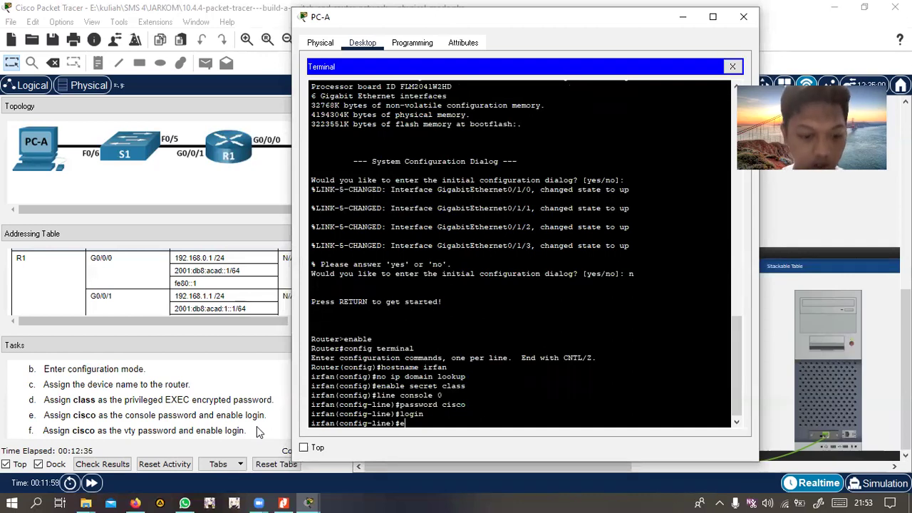
{"action": "type", "text": "xit"}
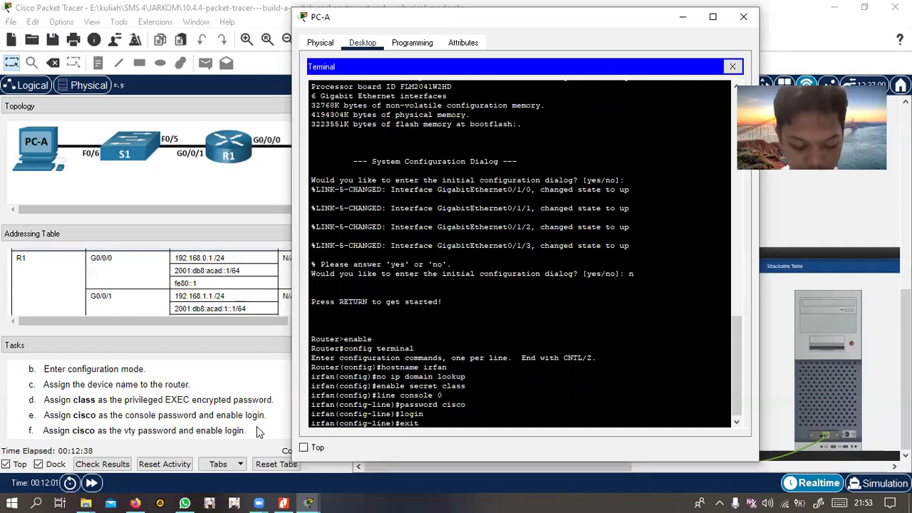
{"action": "key", "text": "Return"}
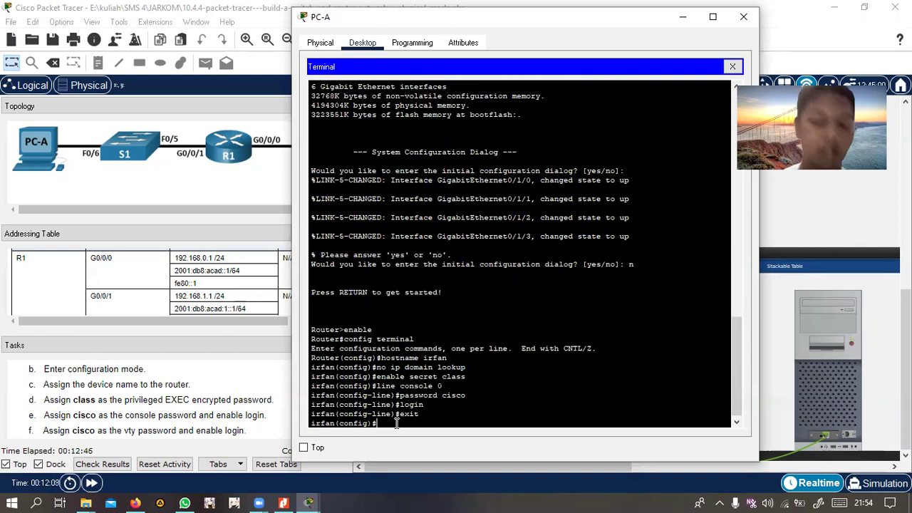
Give line vty 0 4 a password with login required, then exit to global configuration
{"action": "type", "text": "line vty"}
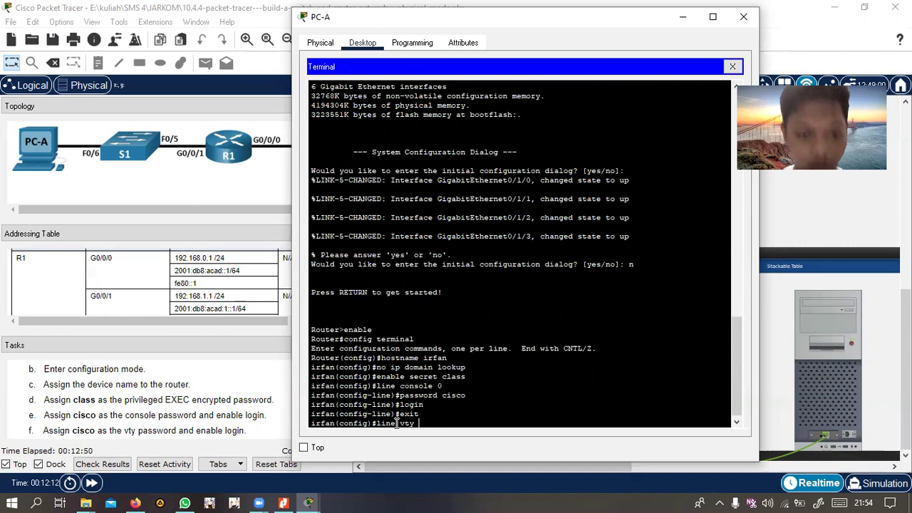
{"action": "type", "text": " 0 4"}
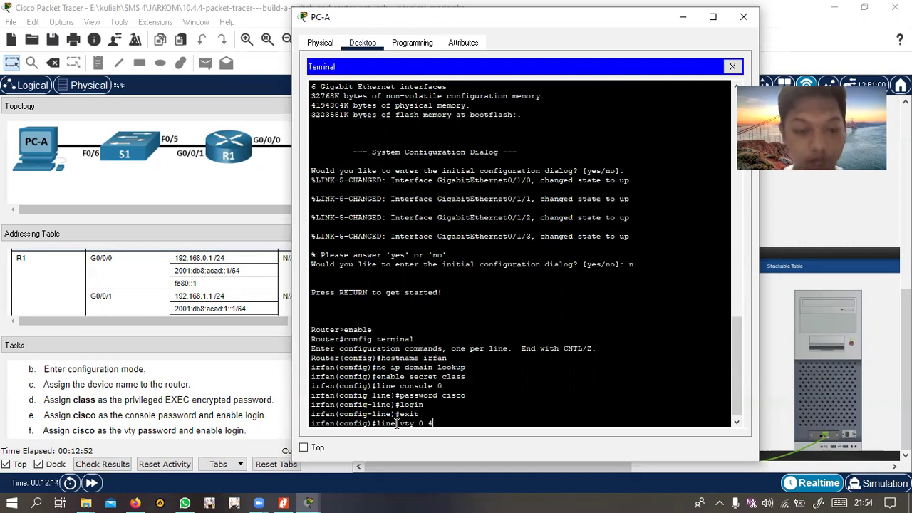
{"action": "key", "text": "Return"}
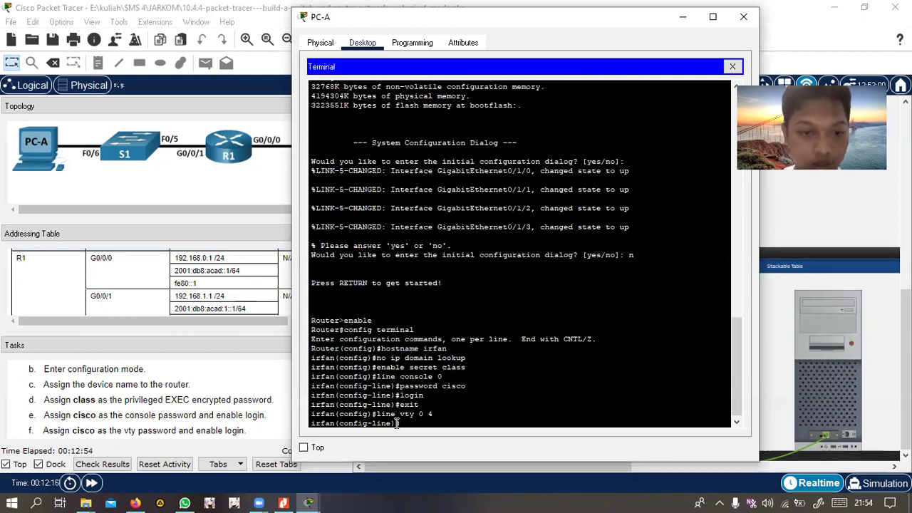
{"action": "type", "text": "password cisco"}
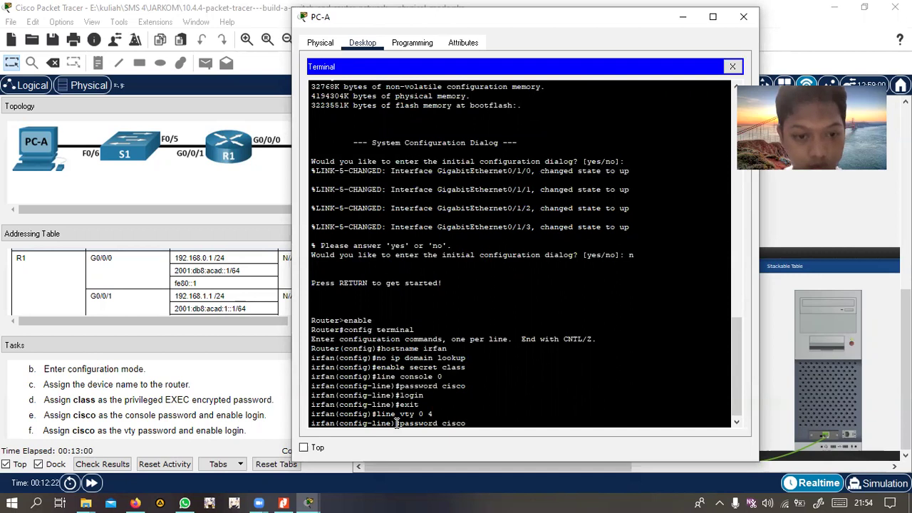
{"action": "key", "text": "Return"}
{"action": "type", "text": "login"}
{"action": "key", "text": "Return"}
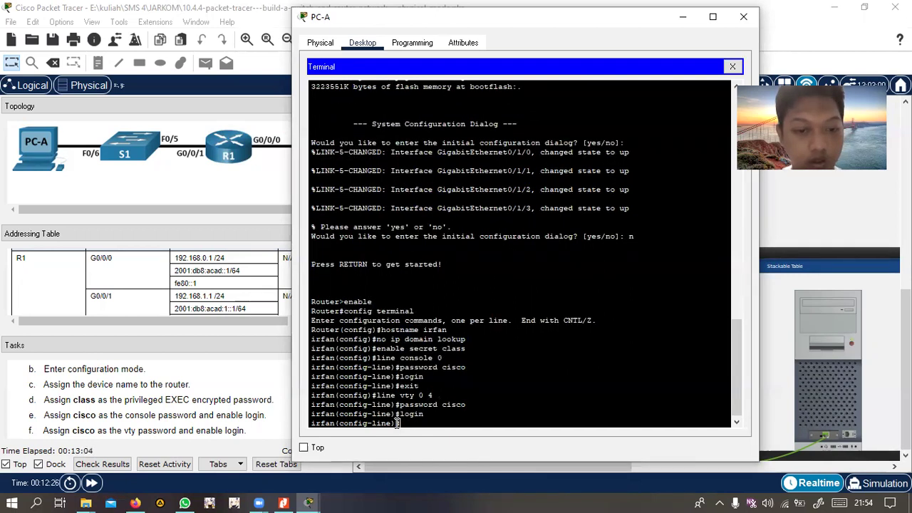
{"action": "type", "text": "exit"}
{"action": "key", "text": "Return"}
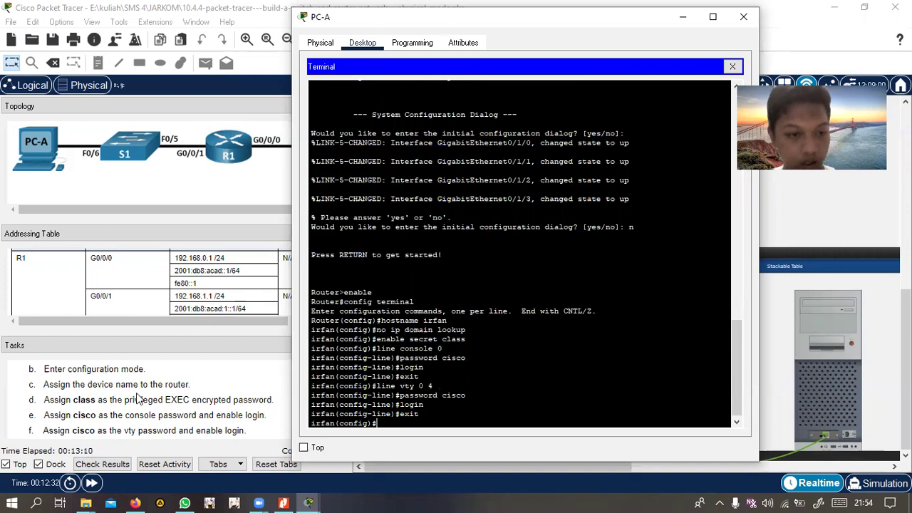
{"action": "scroll", "coordinate": [139, 399], "scroll_direction": "down", "scroll_amount": 1}
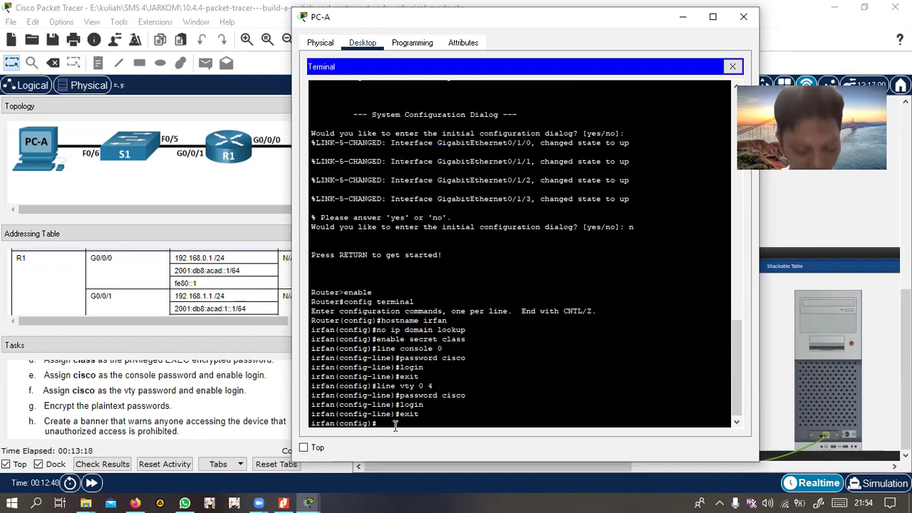
Enable service password-encryption after correcting the misspelled 'encryption'
{"action": "type", "text": "serv"}
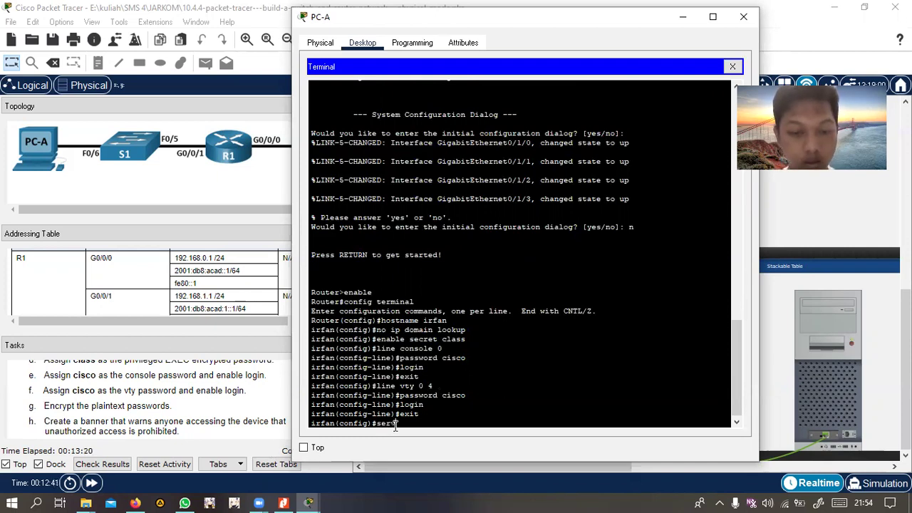
{"action": "type", "text": "ice"}
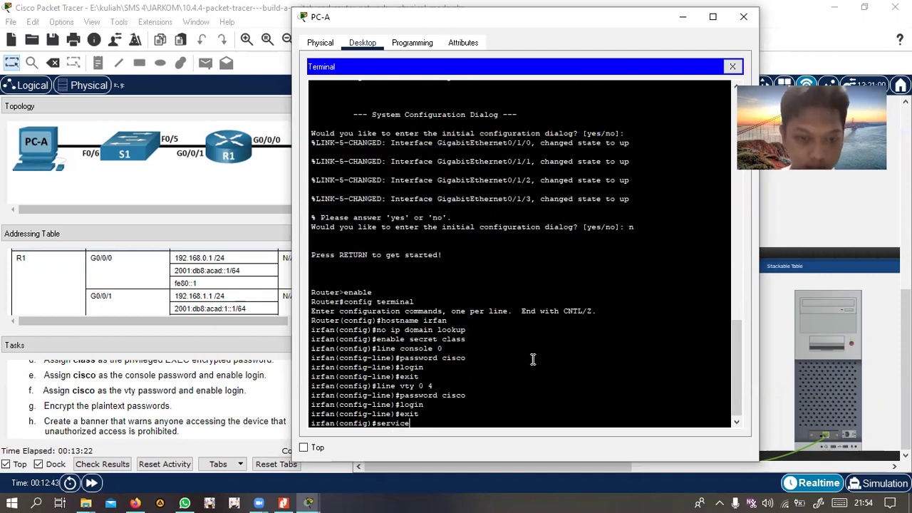
{"action": "type", "text": " passwor"}
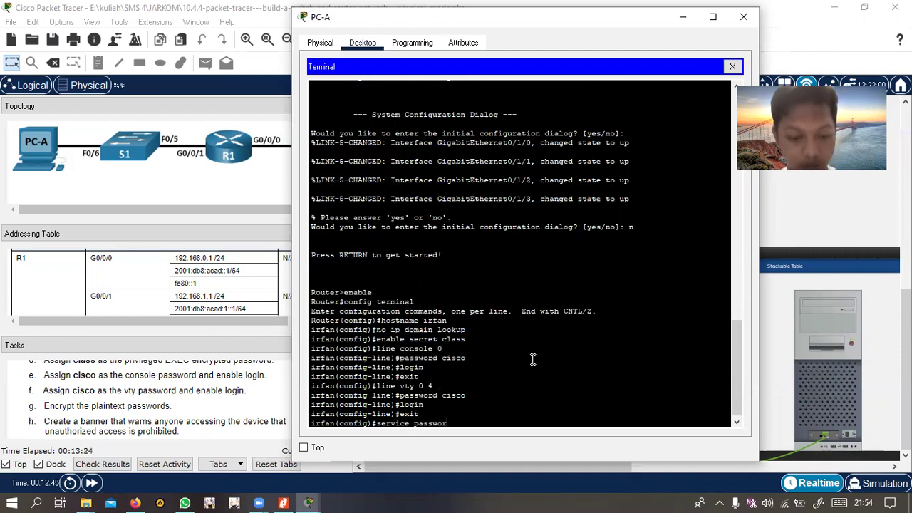
{"action": "type", "text": "d-encrp"}
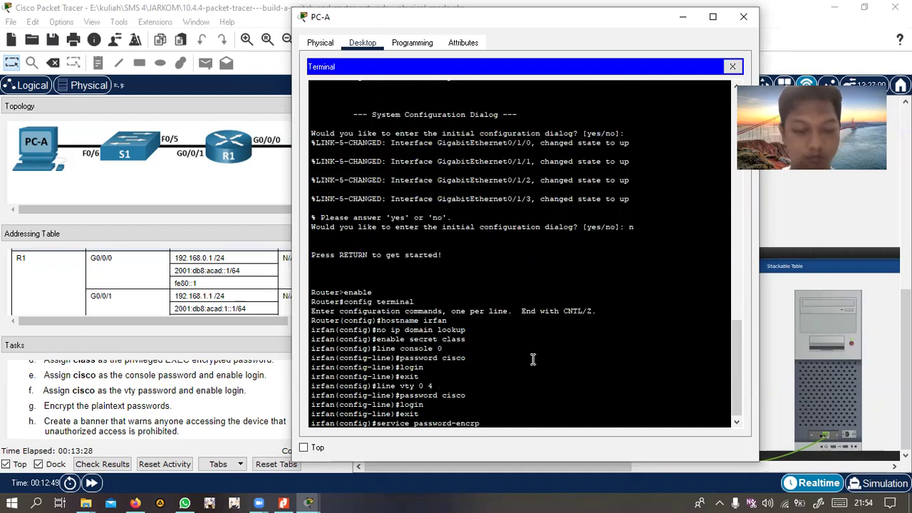
{"action": "type", "text": "tion"}
{"action": "key", "text": "Left"}
{"action": "key", "text": "Left"}
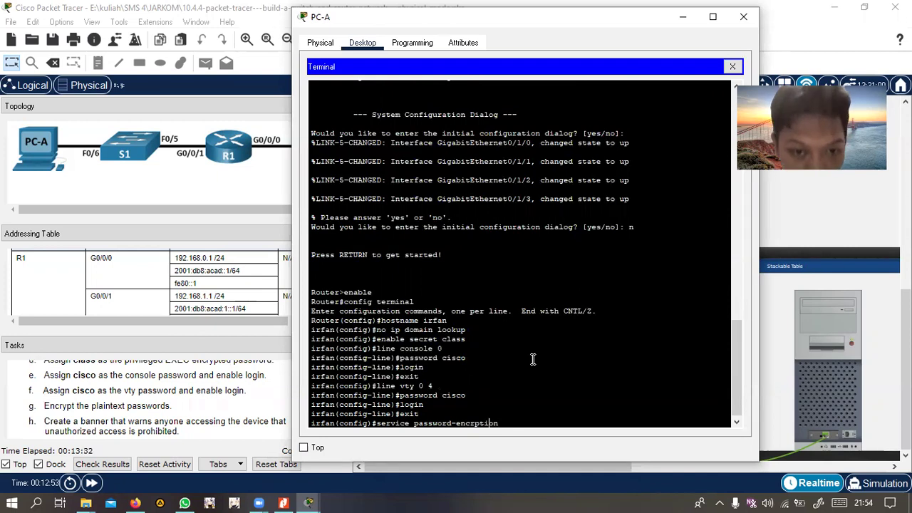
{"action": "type", "text": "y"}
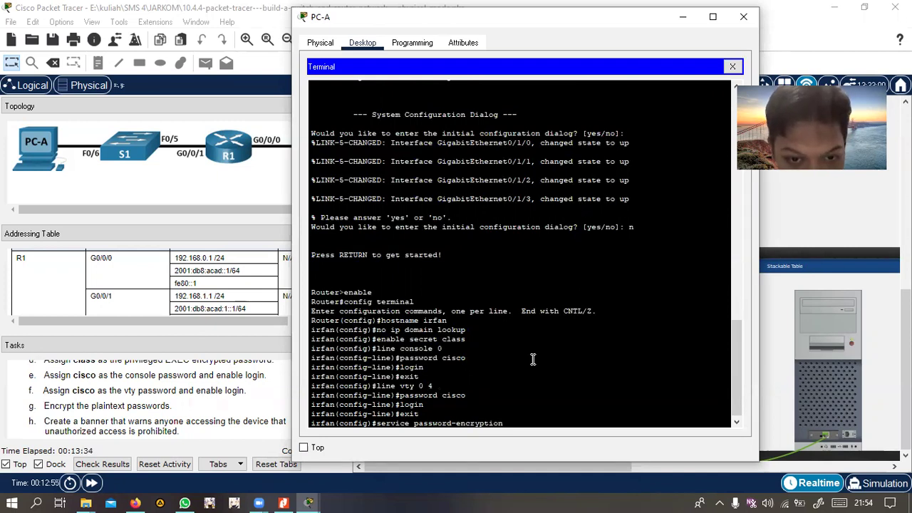
{"action": "key", "text": "Return"}
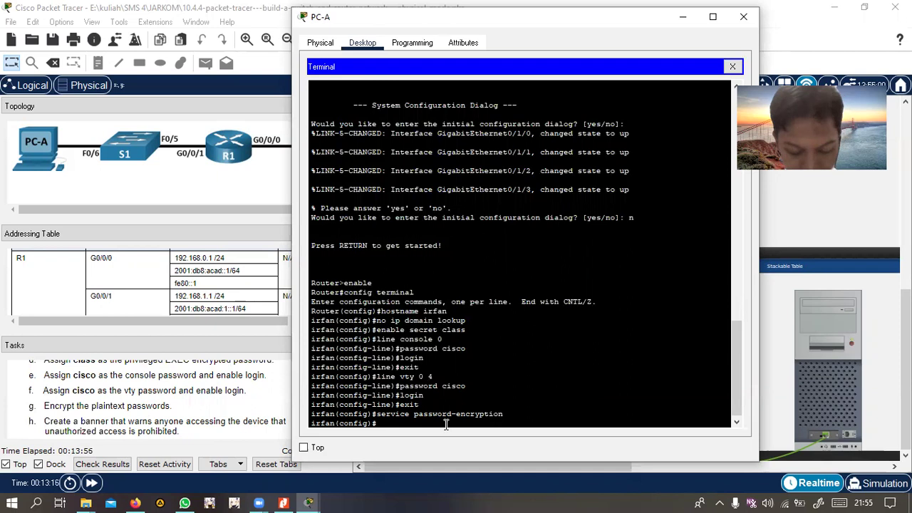
Set the MOTD banner to 'Authorized Access Only!' using $ as the delimiter
{"action": "type", "text": "banner"}
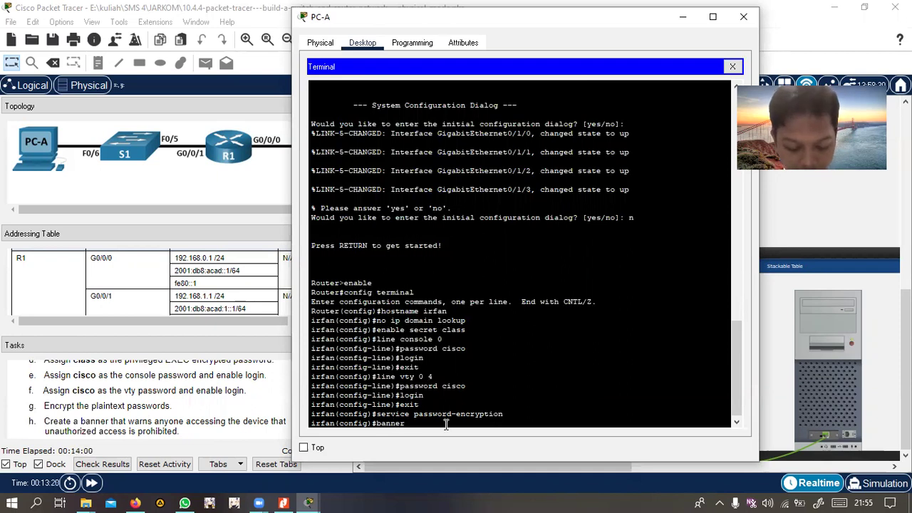
{"action": "type", "text": "  motd"}
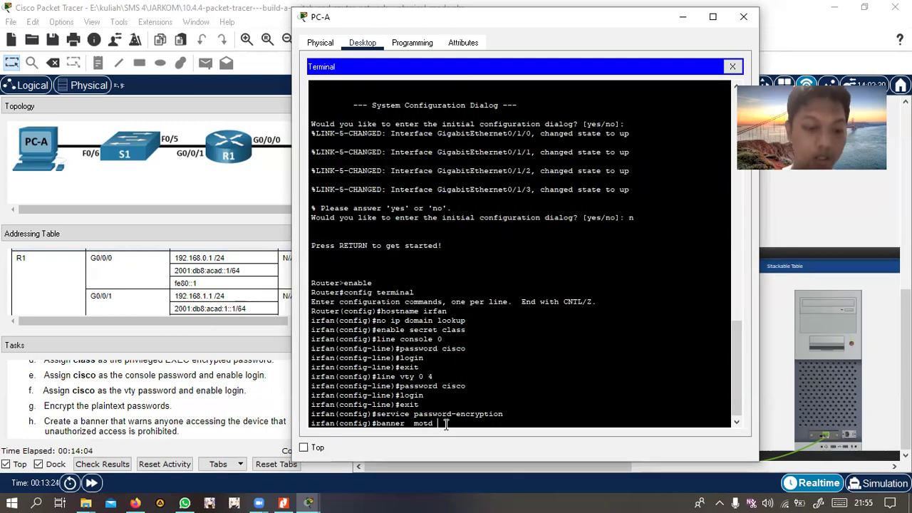
{"action": "type", "text": " $ Auth"}
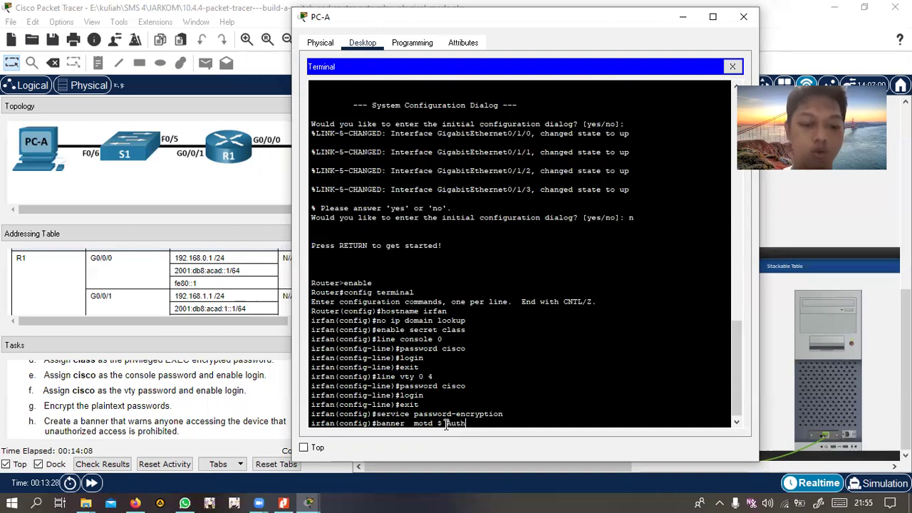
{"action": "type", "text": "orized"}
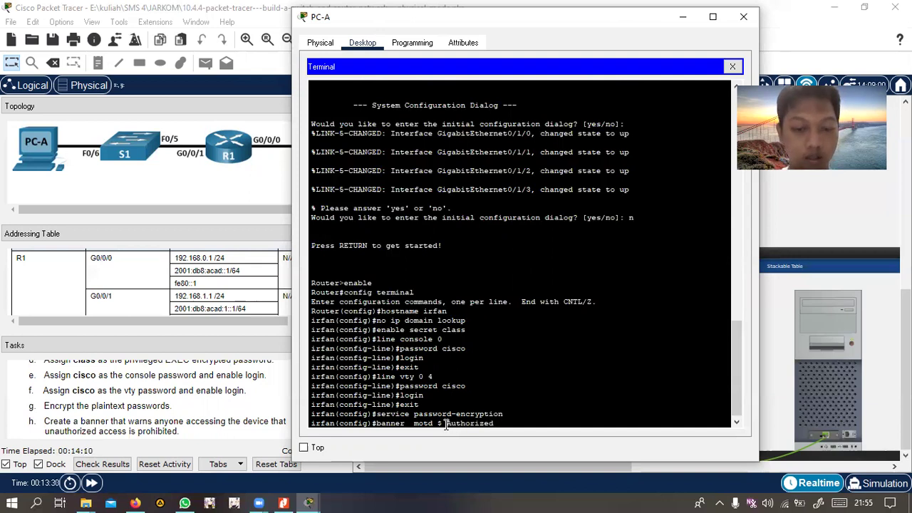
{"action": "type", "text": " Access Only"}
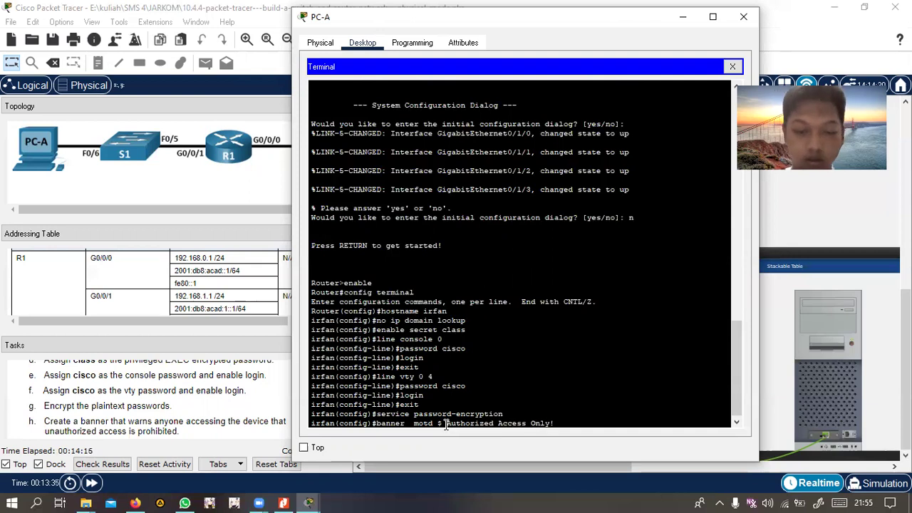
{"action": "type", "text": "!"}
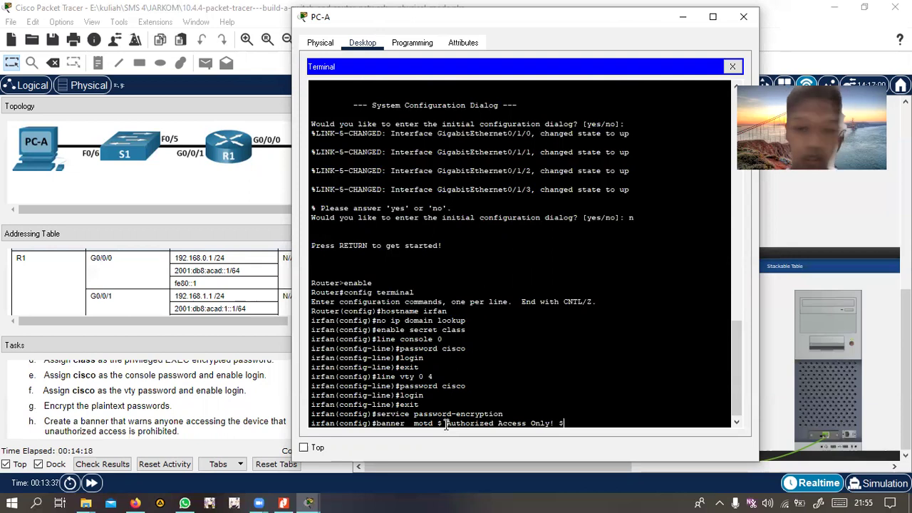
{"action": "type", "text": " $"}
{"action": "key", "text": "Return"}
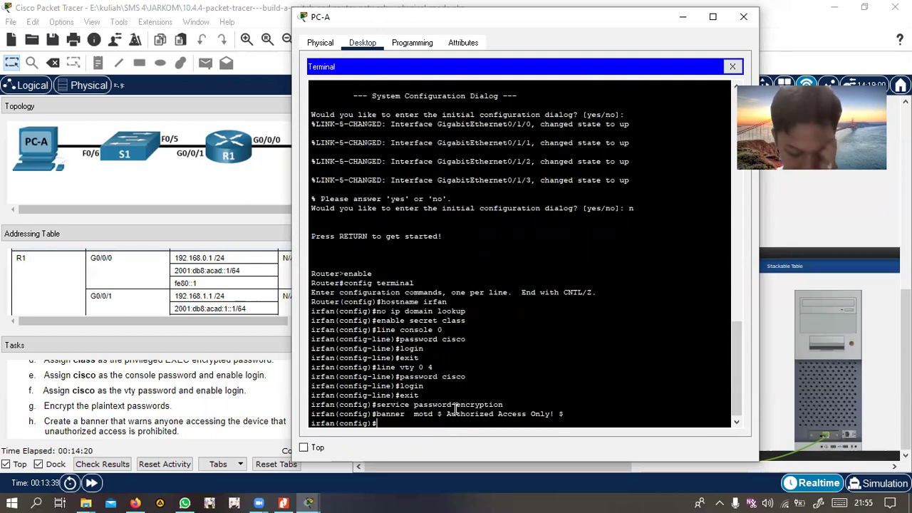
{"action": "scroll", "coordinate": [151, 406], "scroll_direction": "down", "scroll_amount": 1}
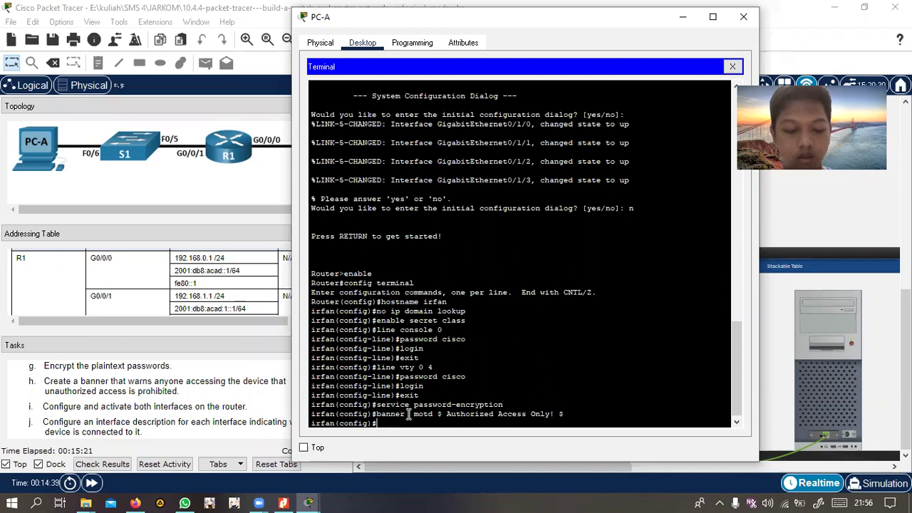
On interface g0/0/0, assign 192.168.0.1 255.255.255.0 and IPv6 2001:db8:acad::1/64
{"action": "type", "text": "inter"}
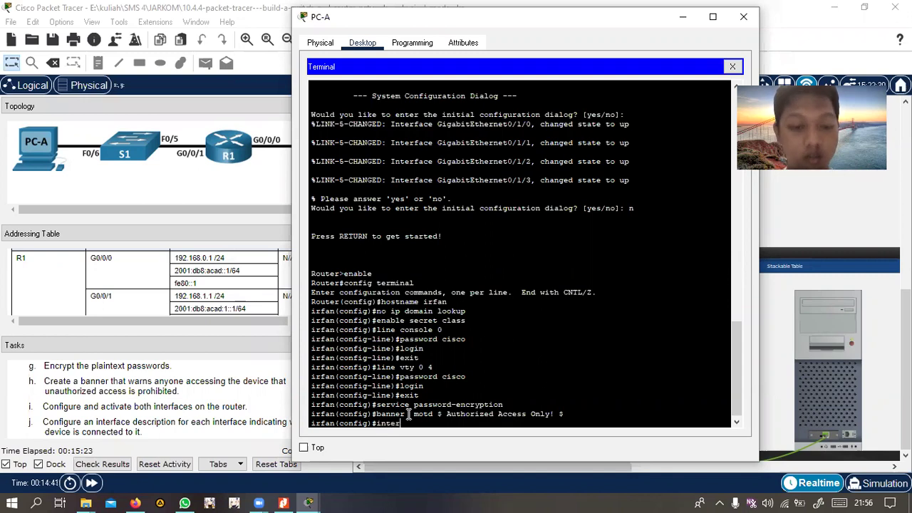
{"action": "type", "text": "face"}
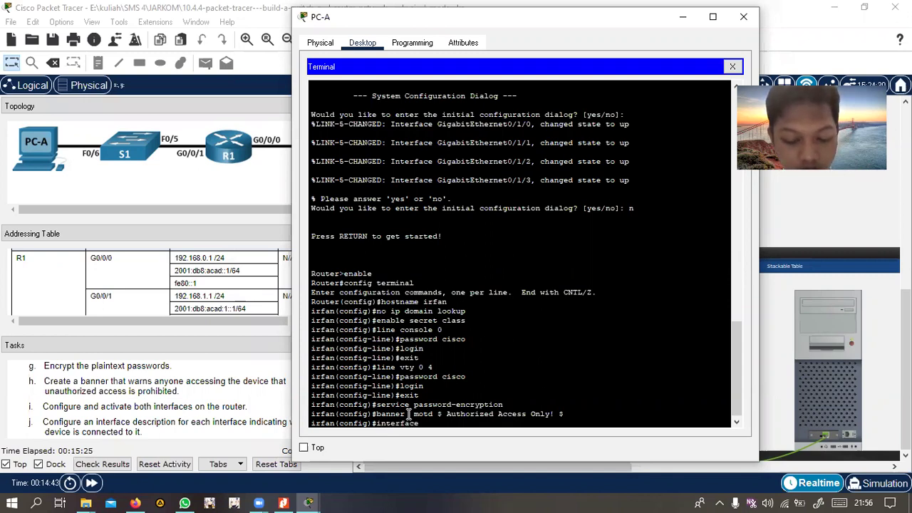
{"action": "type", "text": "  g"}
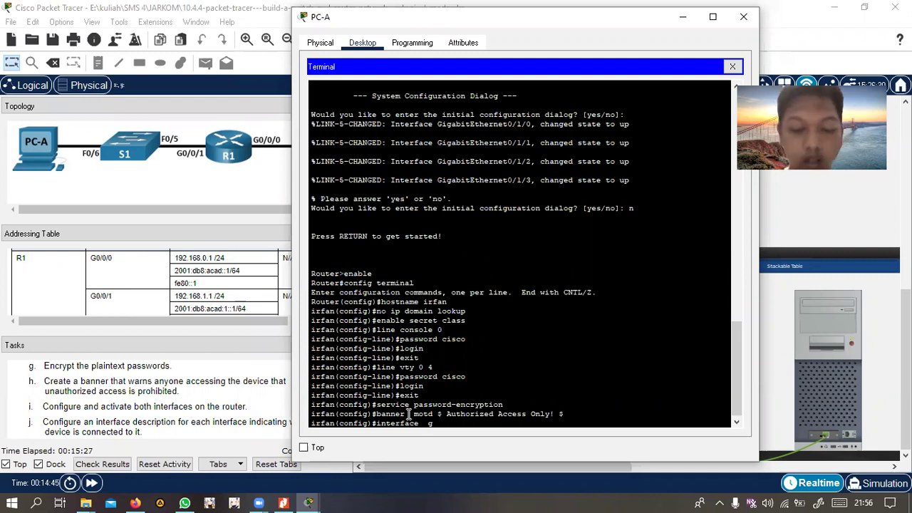
{"action": "type", "text": "0/0/0"}
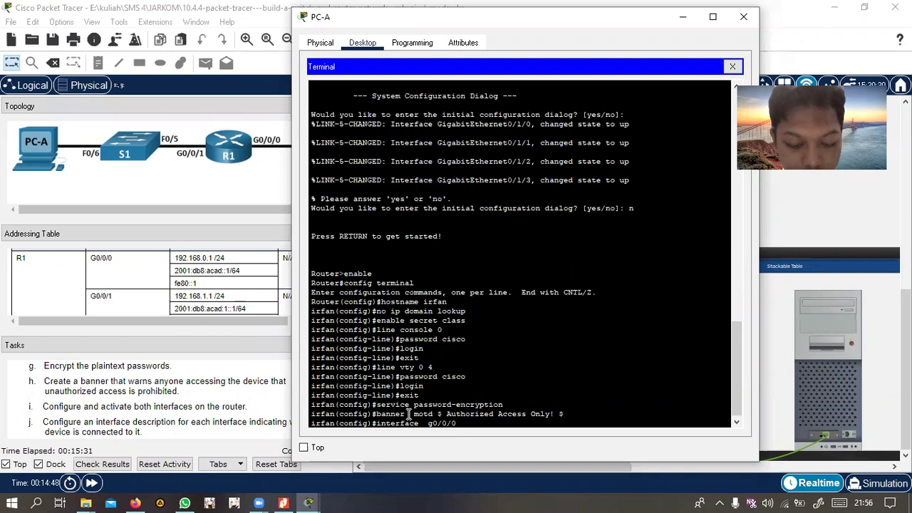
{"action": "key", "text": "Return"}
{"action": "type", "text": "ip address"}
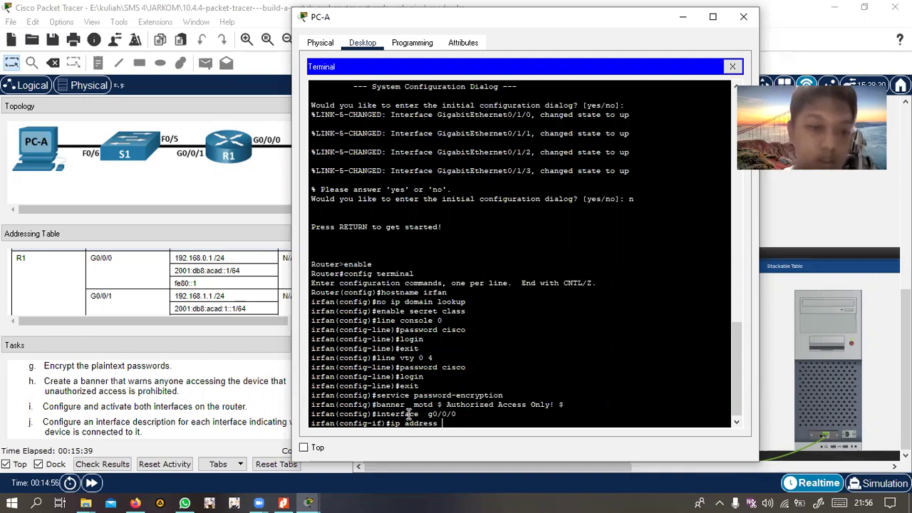
{"action": "scroll", "coordinate": [81, 271], "scroll_direction": "up", "scroll_amount": 2}
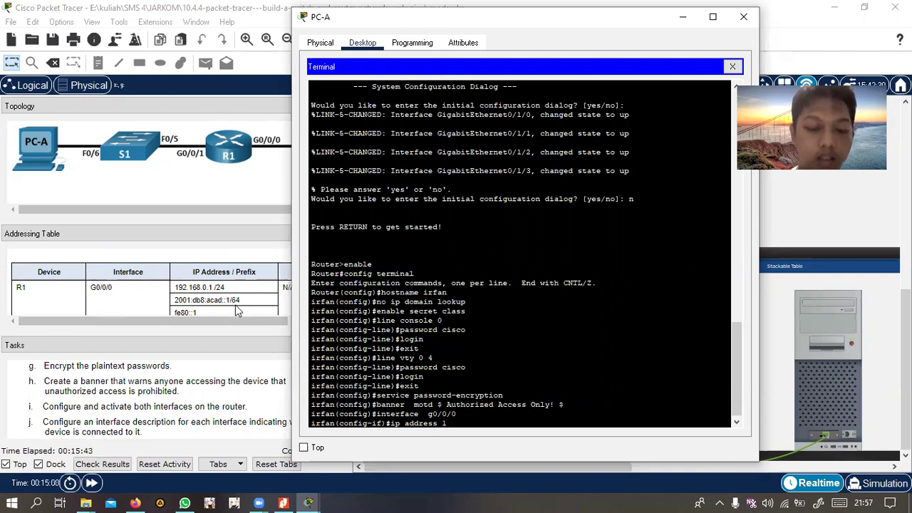
{"action": "type", "text": "2.168.0.1"}
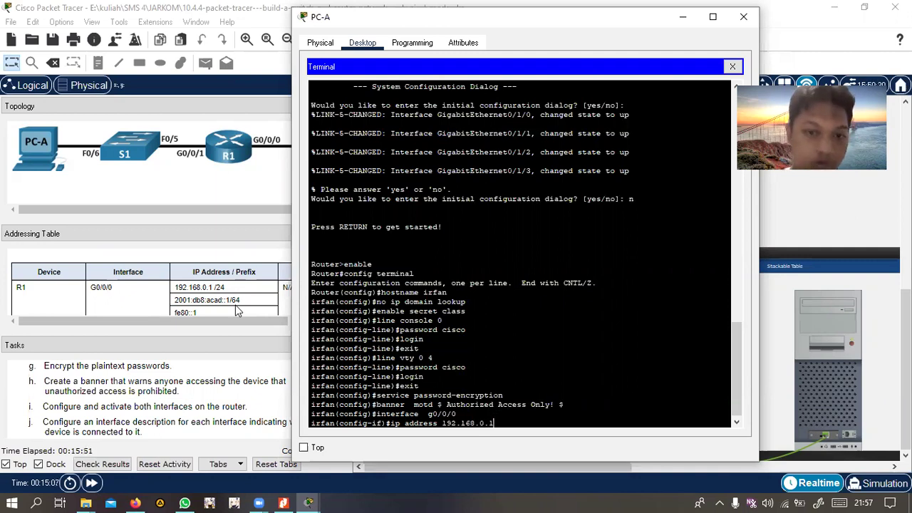
{"action": "type", "text": " 2"}
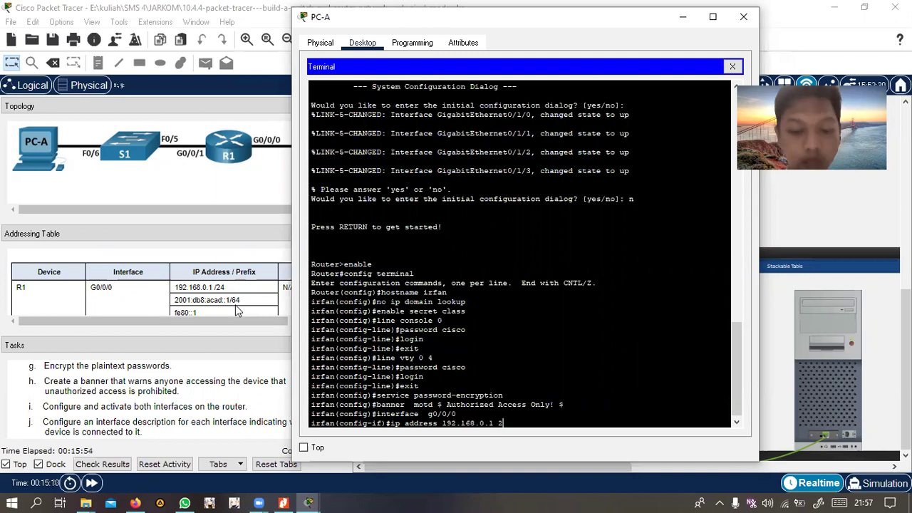
{"action": "type", "text": "55"}
{"action": "type", "text": "."}
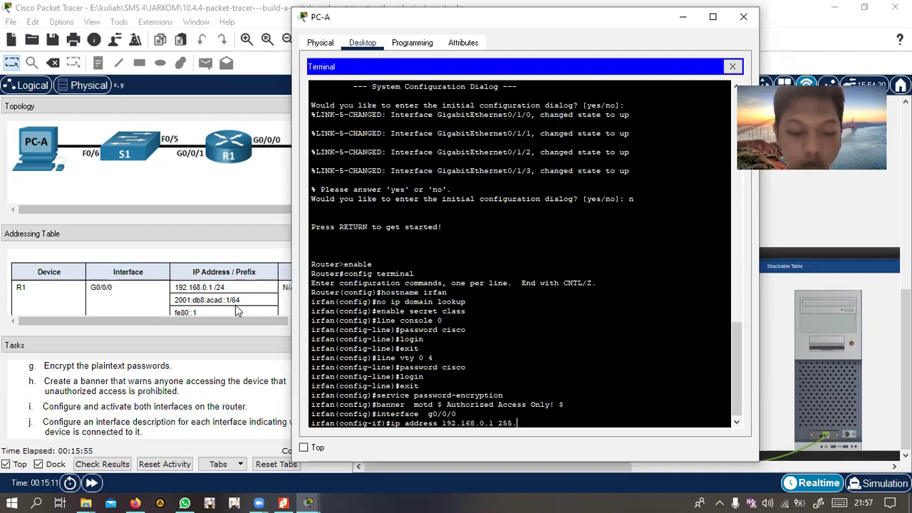
{"action": "type", "text": "255.255.2"}
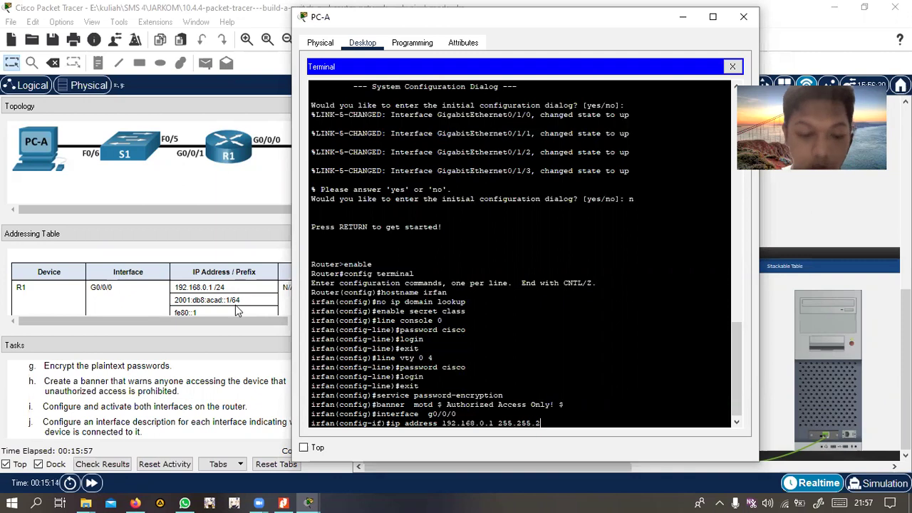
{"action": "type", "text": ".0"}
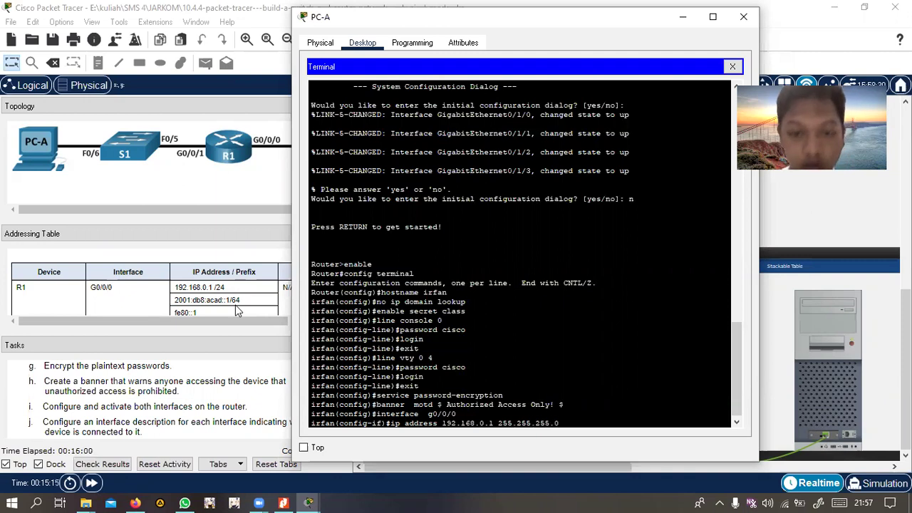
{"action": "key", "text": "Return"}
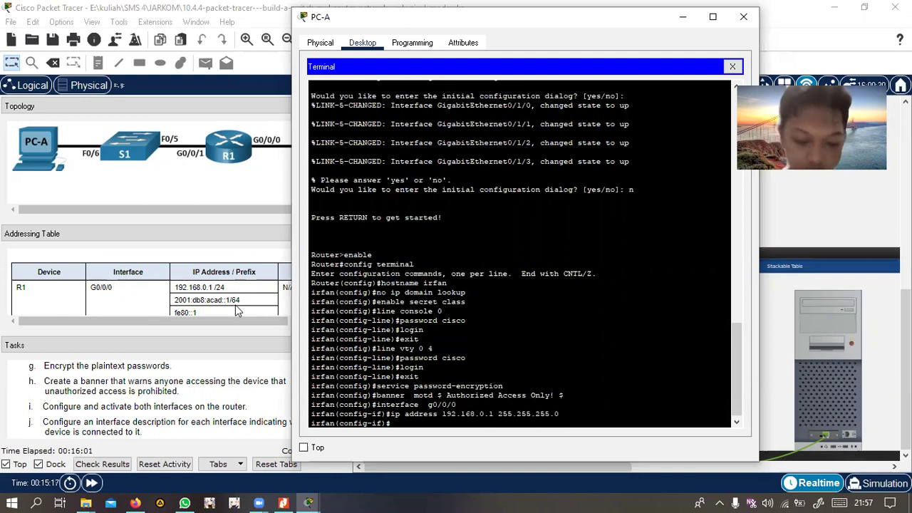
{"action": "type", "text": "ip"}
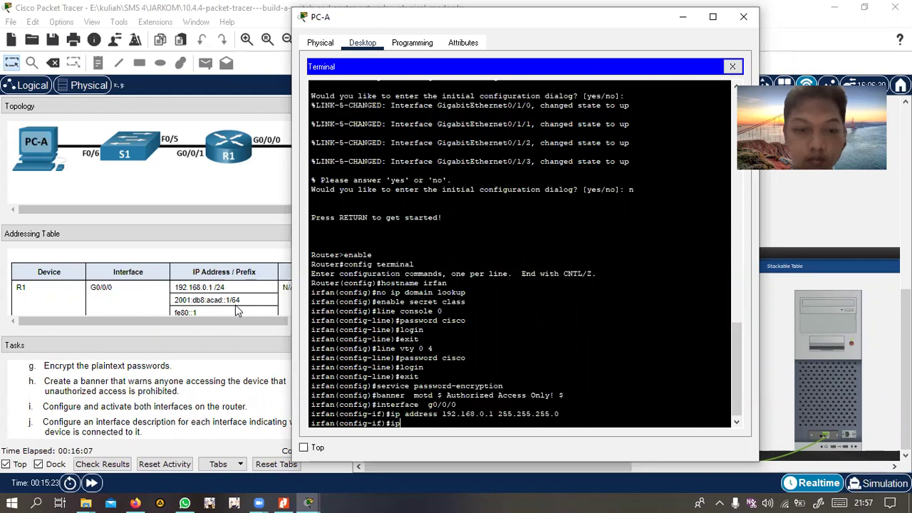
{"action": "type", "text": "v6 address "}
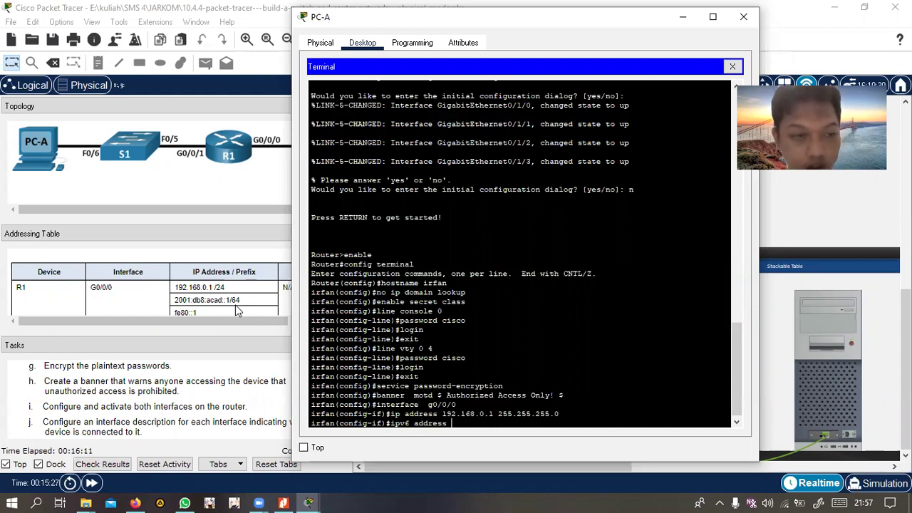
{"action": "type", "text": "2001"}
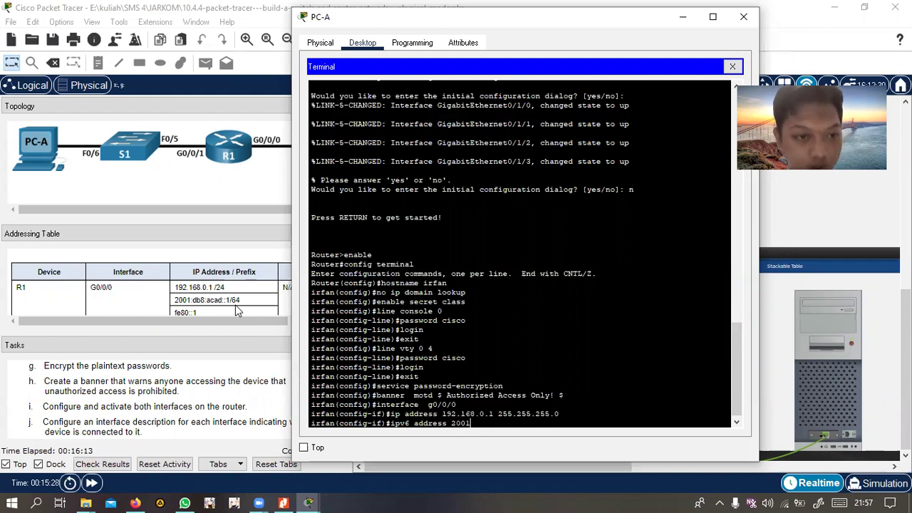
{"action": "type", "text": ":db"}
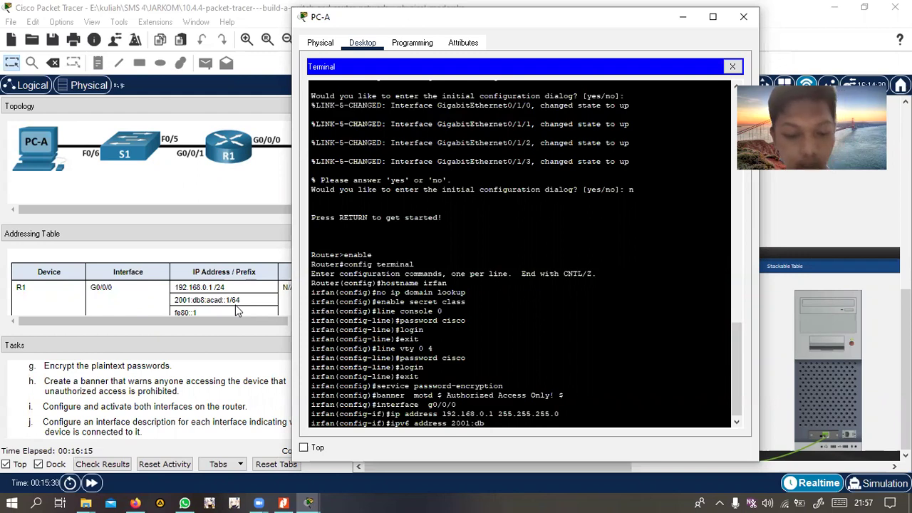
{"action": "type", "text": "8:acad::1"}
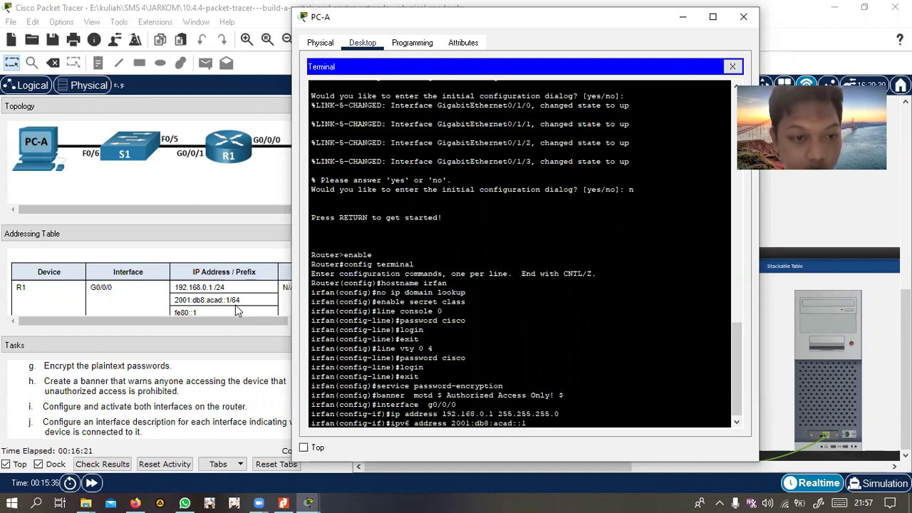
{"action": "type", "text": "/64"}
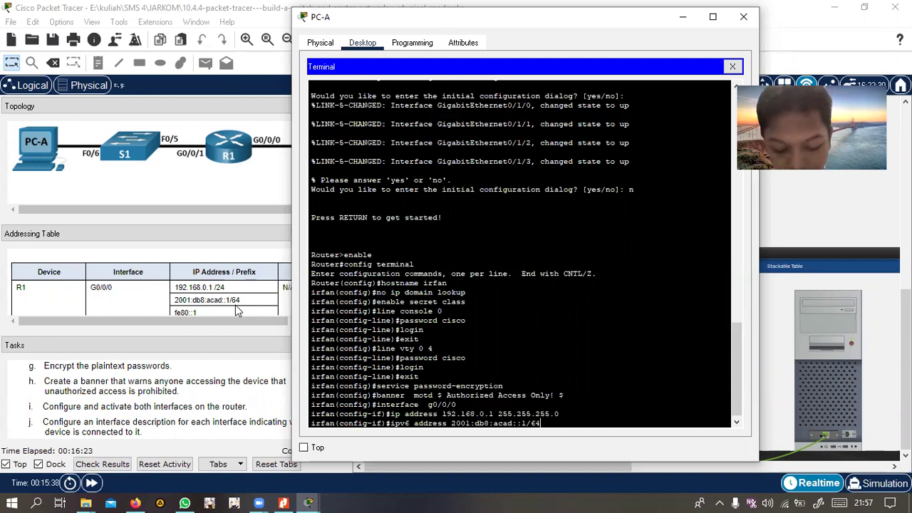
{"action": "key", "text": "Return"}
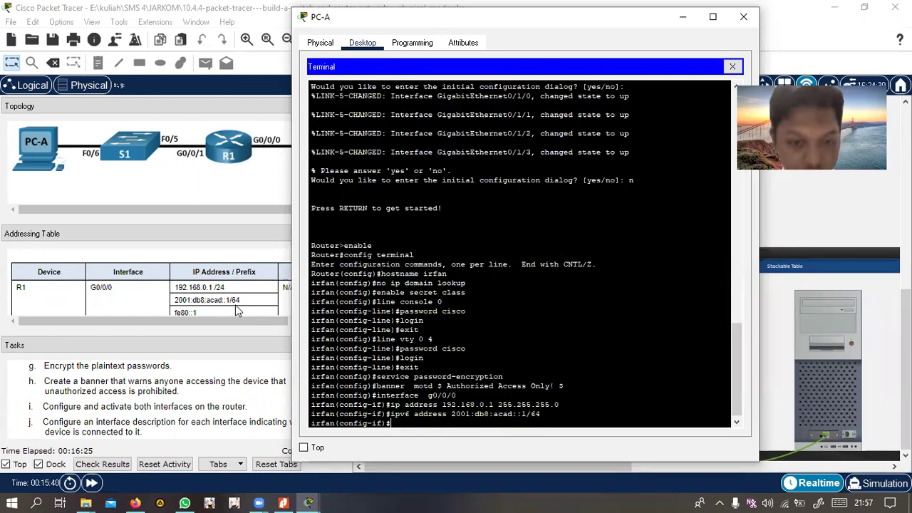
Add link-local address fe80::1 to g0/0/0 and bring it up with no shutdown
{"action": "type", "text": "ip"}
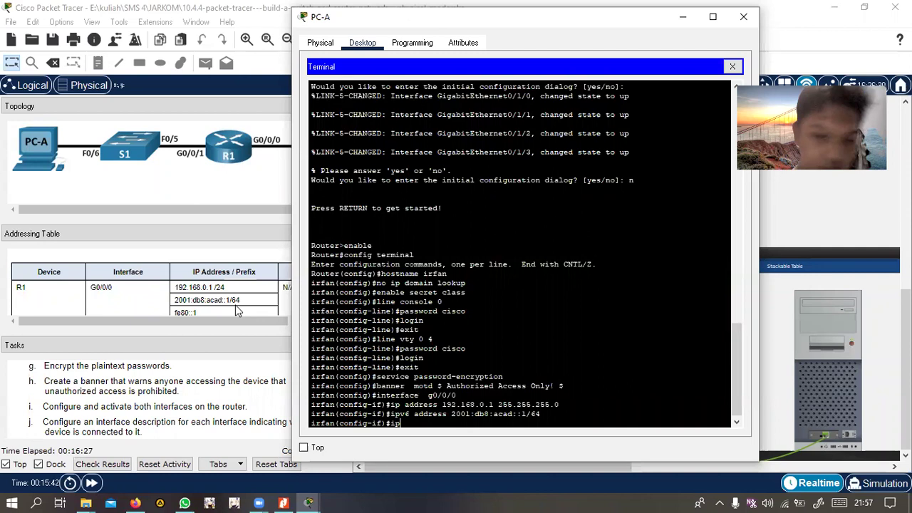
{"action": "type", "text": "v6 ad"}
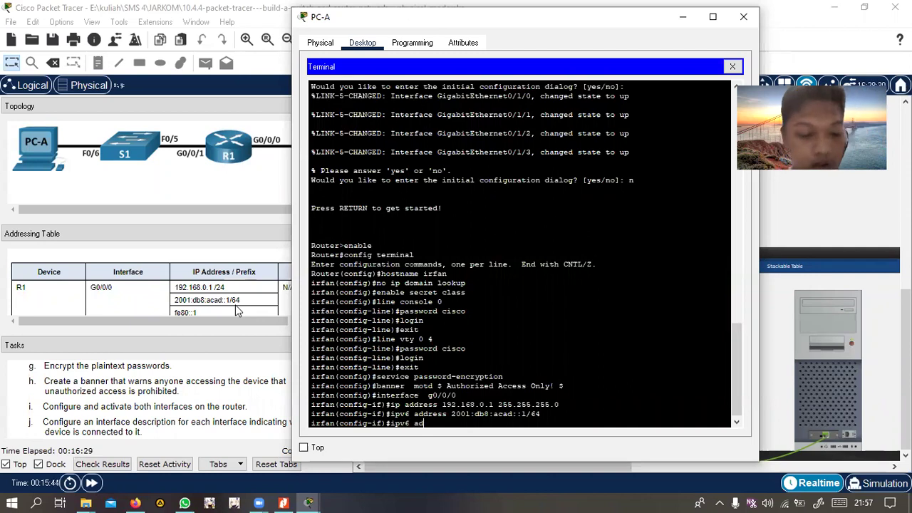
{"action": "type", "text": "dress fe80"}
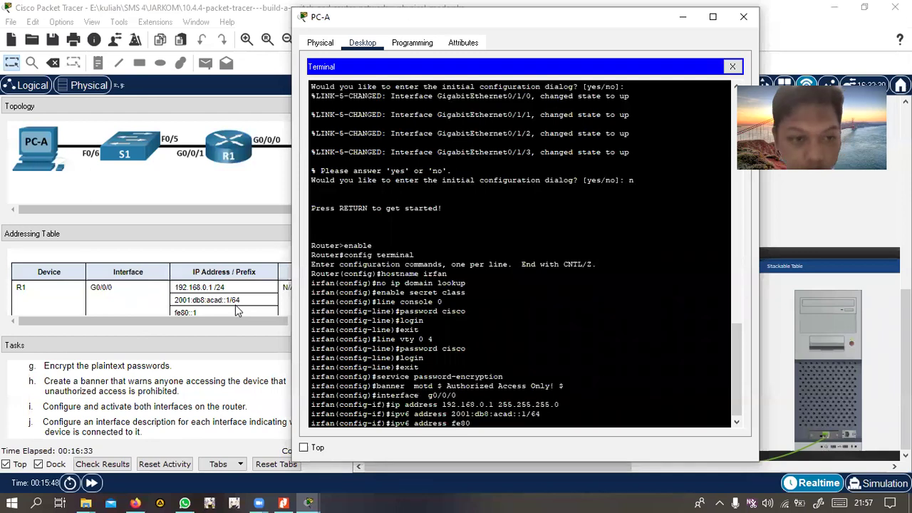
{"action": "type", "text": "::1"}
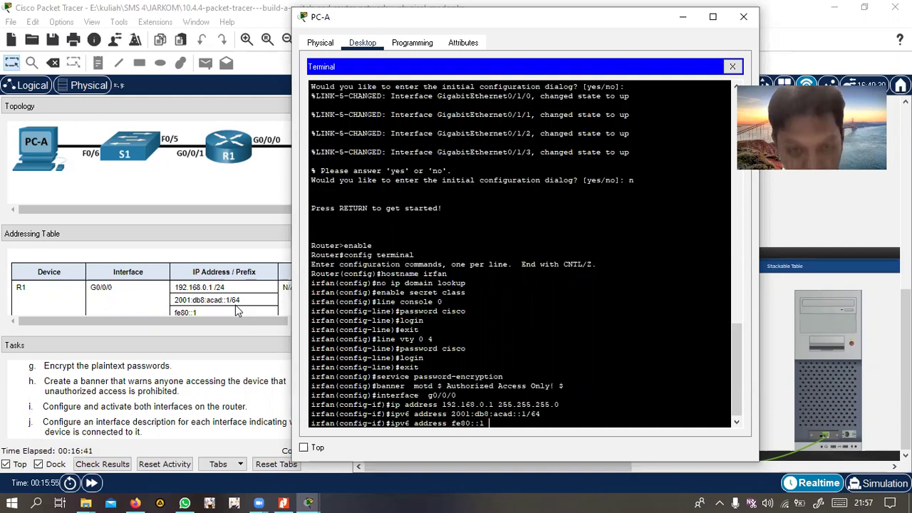
{"action": "key", "text": "BackSpace"}
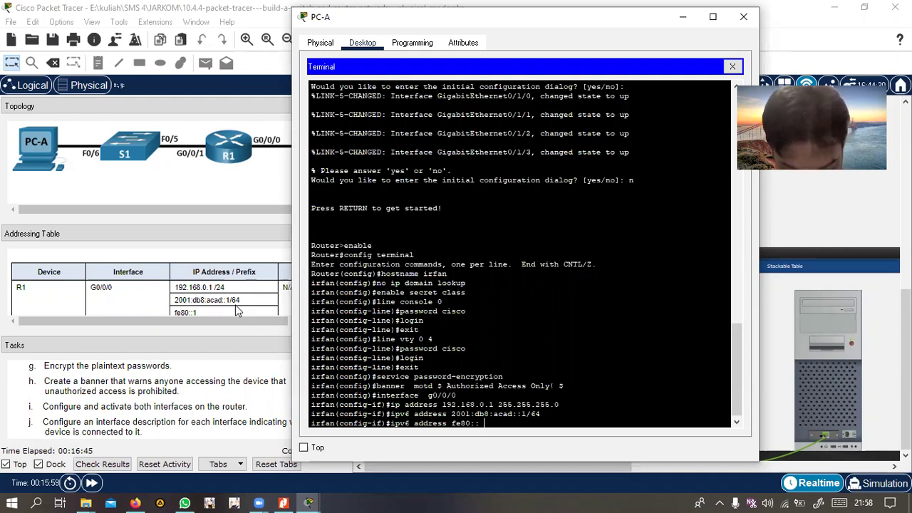
{"action": "type", "text": "1 linklocal"}
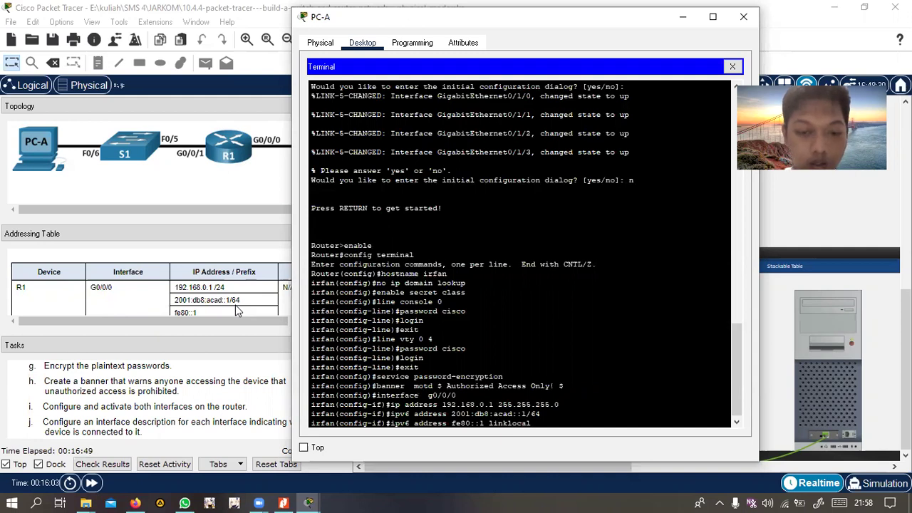
{"action": "type", "text": "-"}
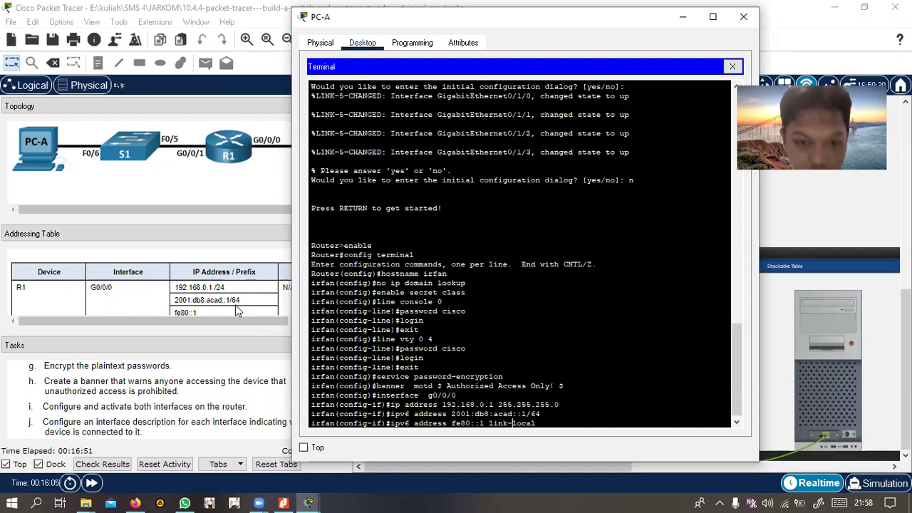
{"action": "key", "text": "Return"}
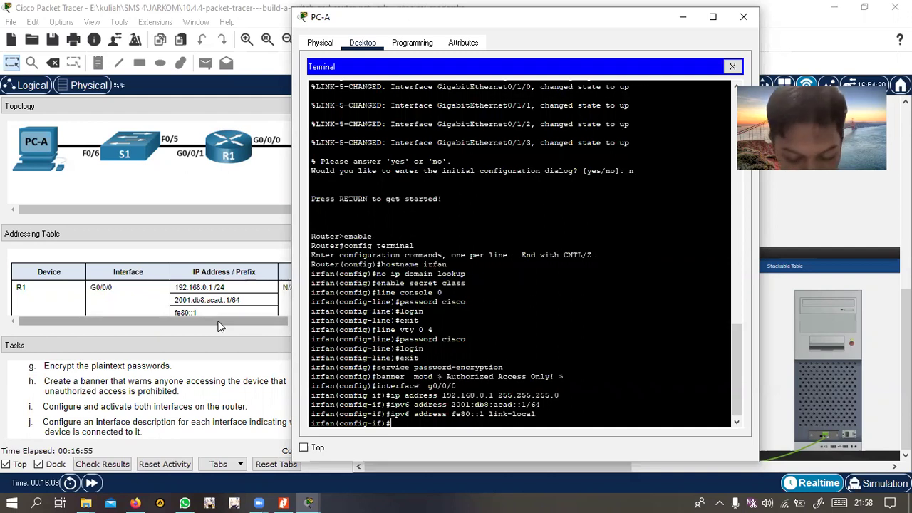
{"action": "type", "text": "no"}
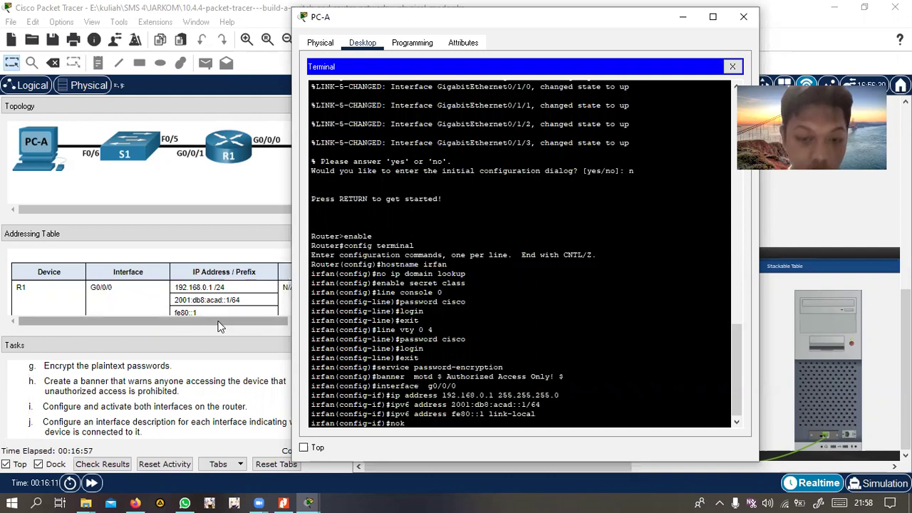
{"action": "type", "text": " shutdown"}
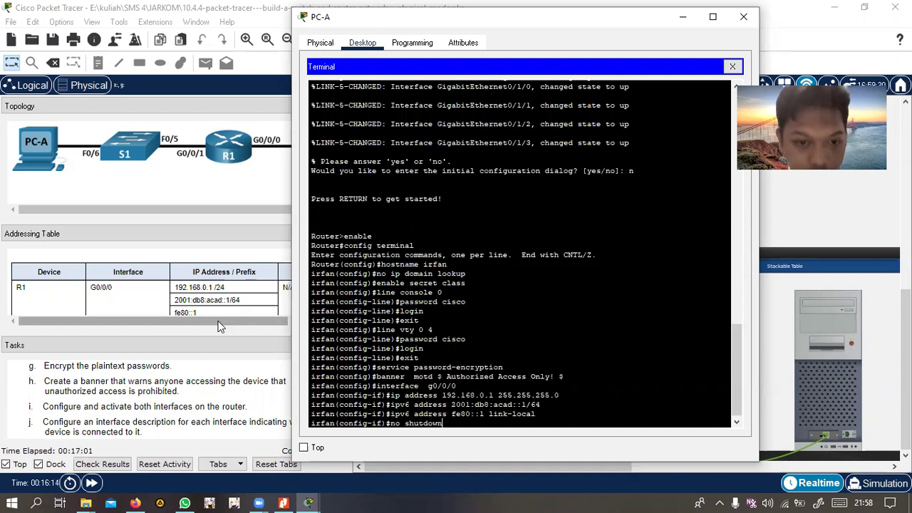
{"action": "key", "text": "Return"}
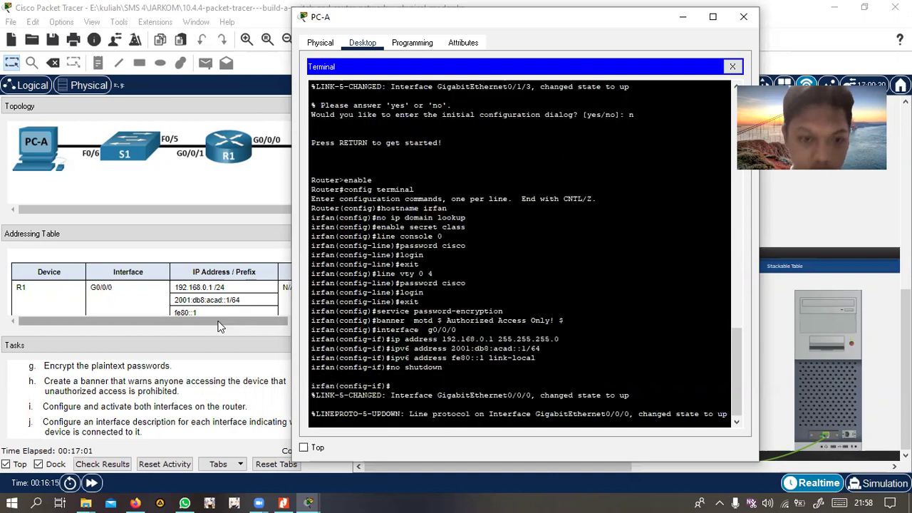
Exit g0/0/0, enter interface g0/0/1 and assign 192.168.1.1 255.255.255.0
{"action": "type", "text": "exit"}
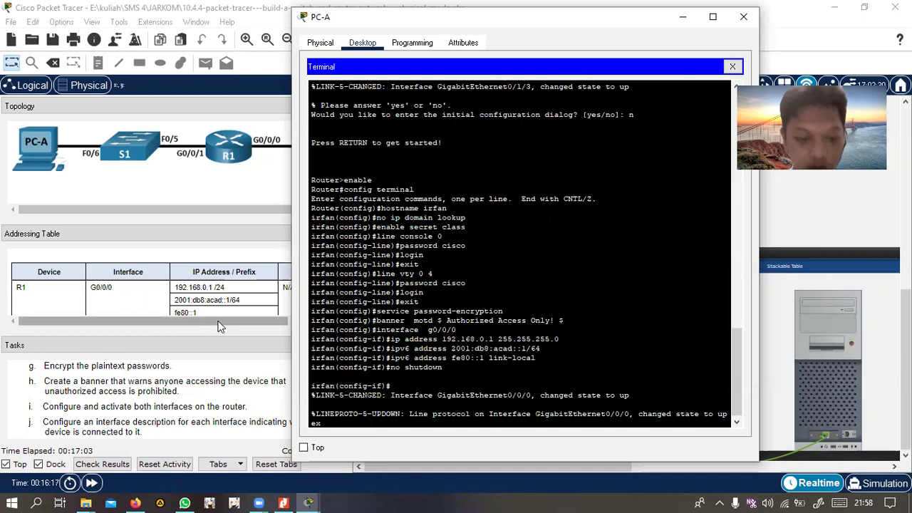
{"action": "key", "text": "Return"}
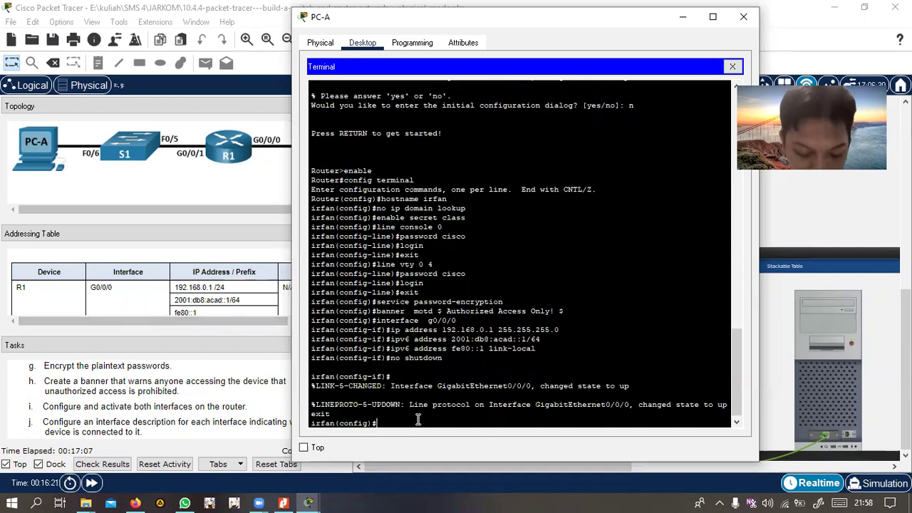
{"action": "type", "text": "interface"}
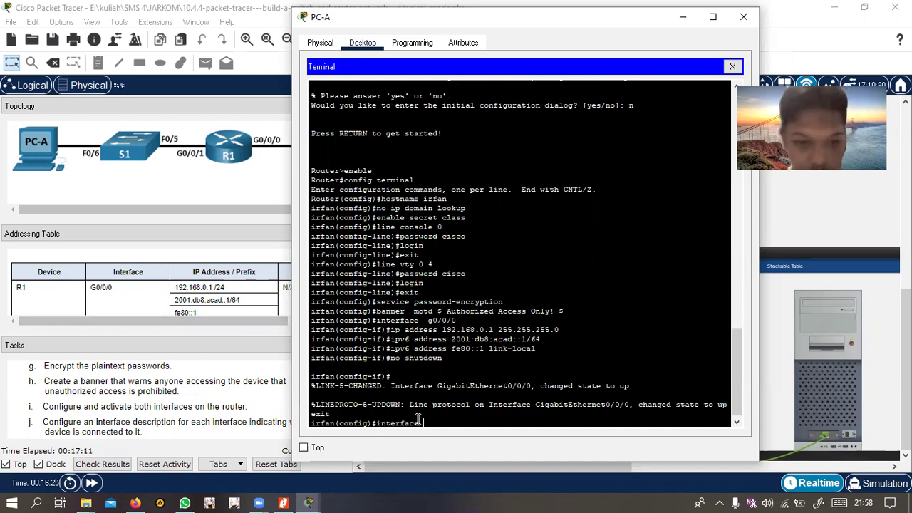
{"action": "scroll", "coordinate": [433, 398], "scroll_direction": "up", "scroll_amount": 2}
{"action": "scroll", "coordinate": [505, 326], "scroll_direction": "down", "scroll_amount": 2}
{"action": "type", "text": "g0/0/1"}
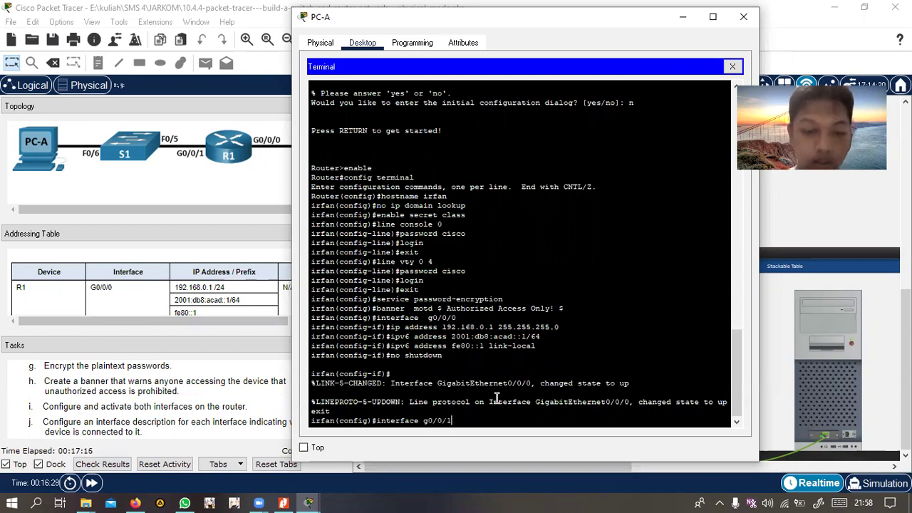
{"action": "key", "text": "Return"}
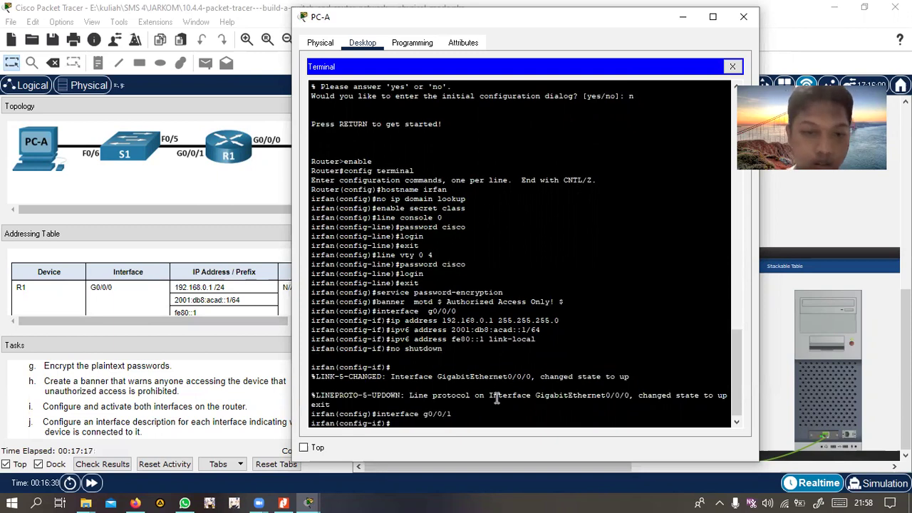
{"action": "type", "text": "ip a"}
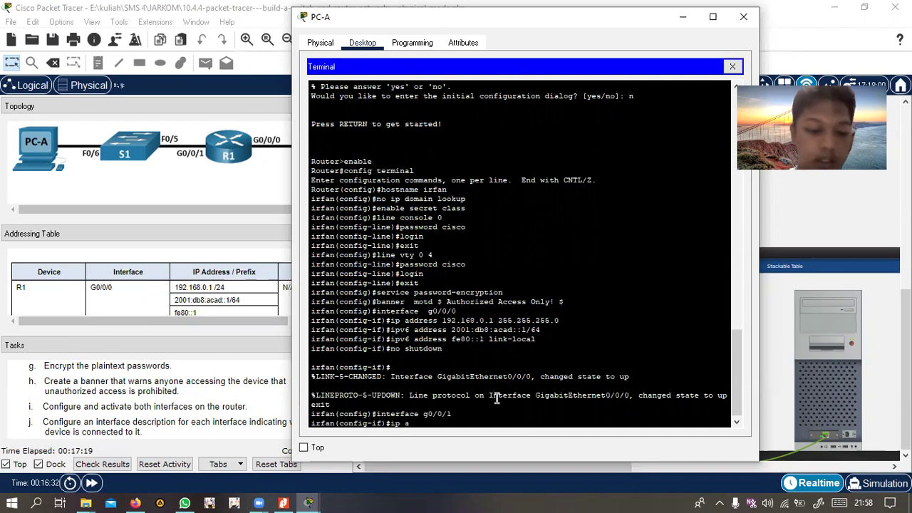
{"action": "type", "text": "ddress"}
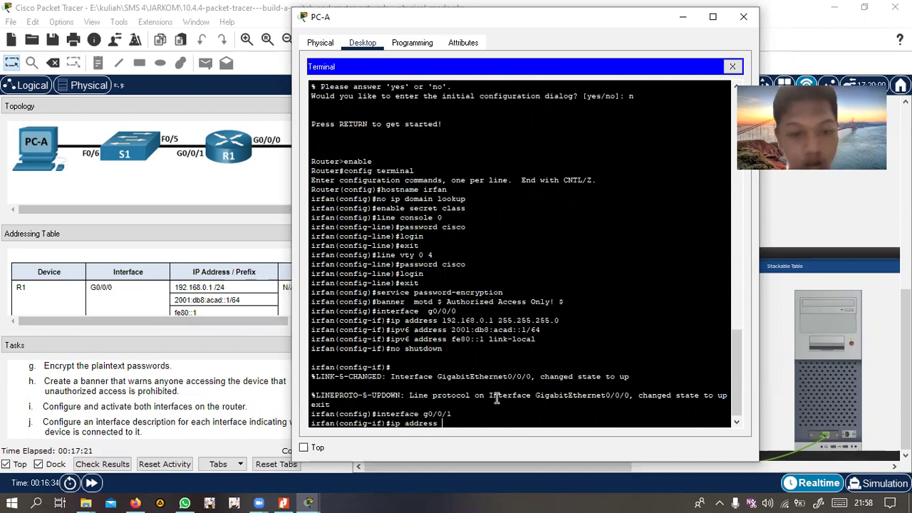
{"action": "scroll", "coordinate": [163, 269], "scroll_direction": "down", "scroll_amount": 3}
{"action": "scroll", "coordinate": [164, 281], "scroll_direction": "up", "scroll_amount": 1}
{"action": "type", "text": "192.168"}
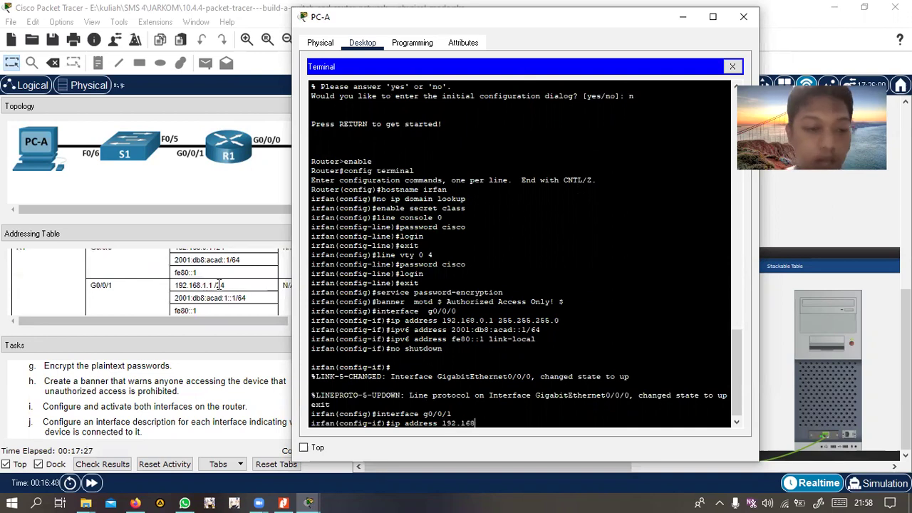
{"action": "type", "text": ".1.1"}
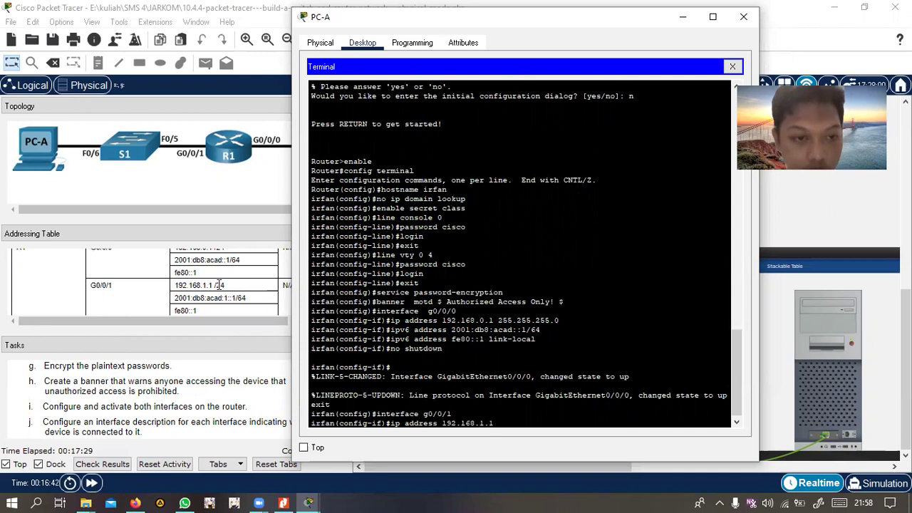
{"action": "type", "text": " 255."}
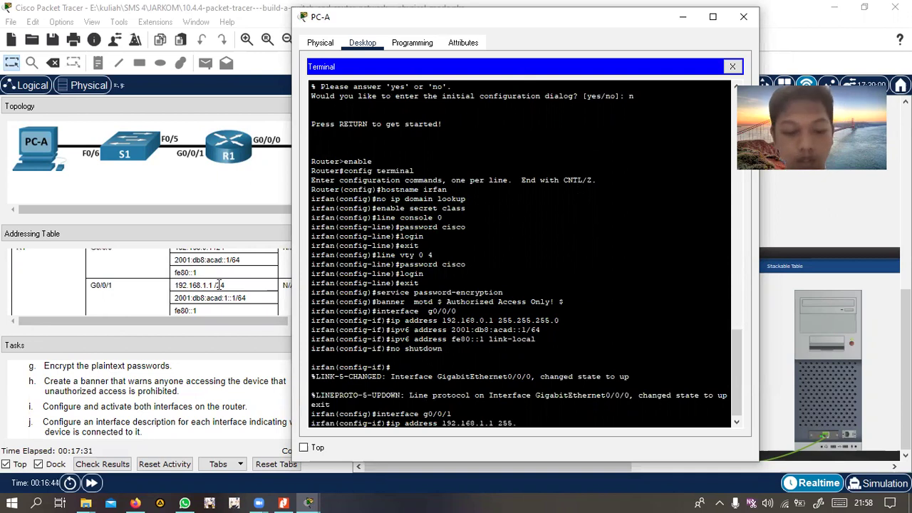
{"action": "type", "text": "255.255.255"}
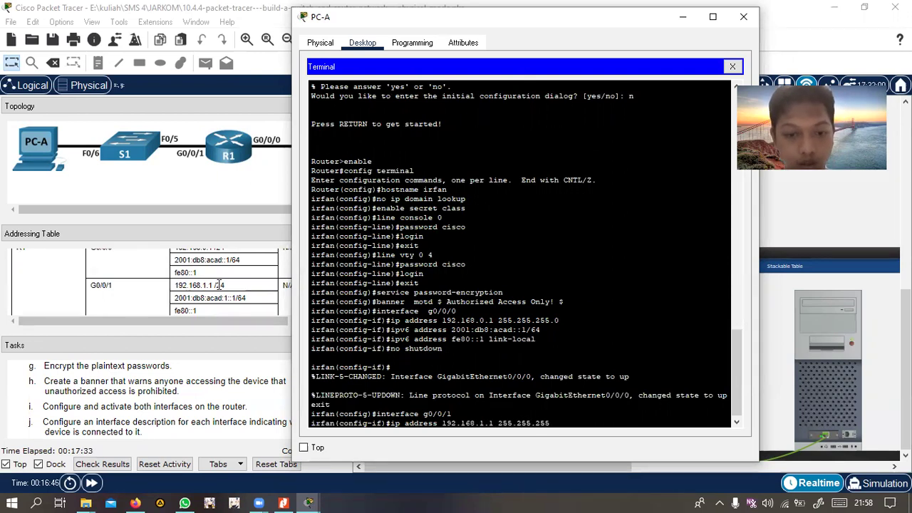
{"action": "type", "text": "0"}
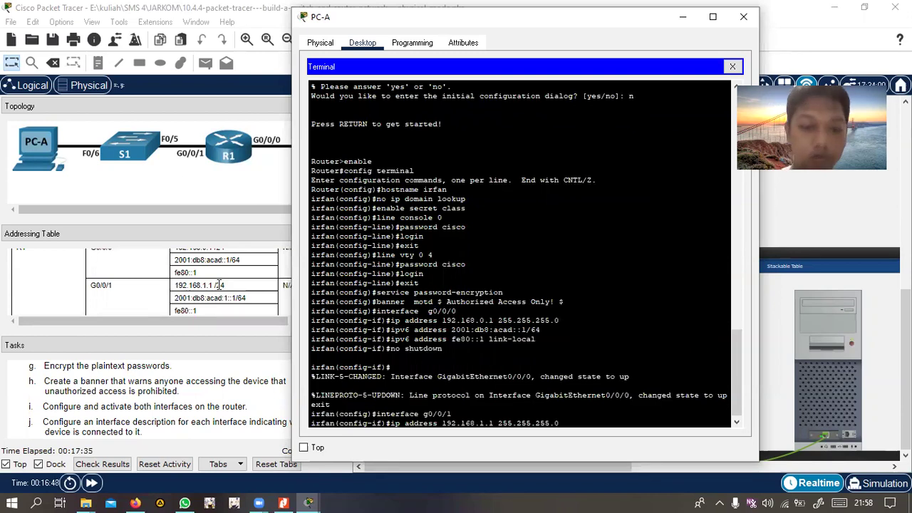
{"action": "key", "text": "Return"}
Give g0/0/1 IPv6 2001:db8:acad:1::1/64 and link-local fe80::1, then run no shutdown
{"action": "type", "text": "ipv"}
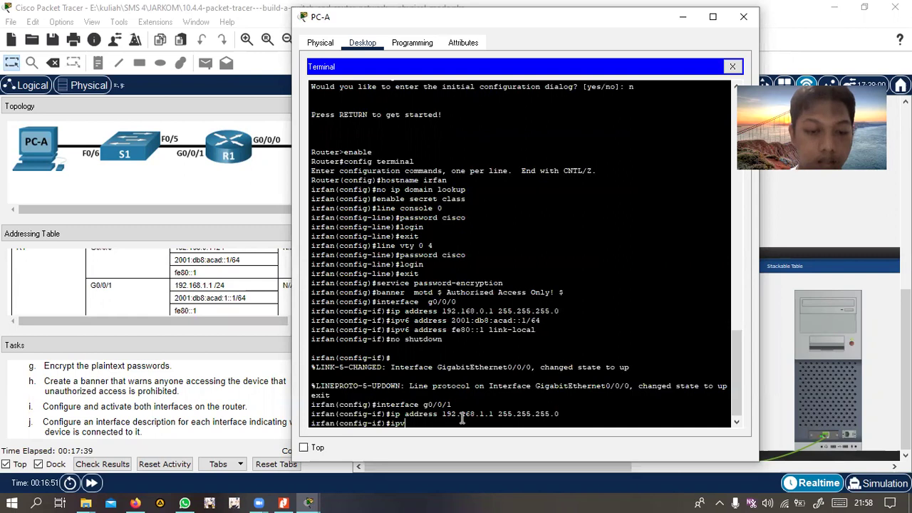
{"action": "type", "text": "6 address"}
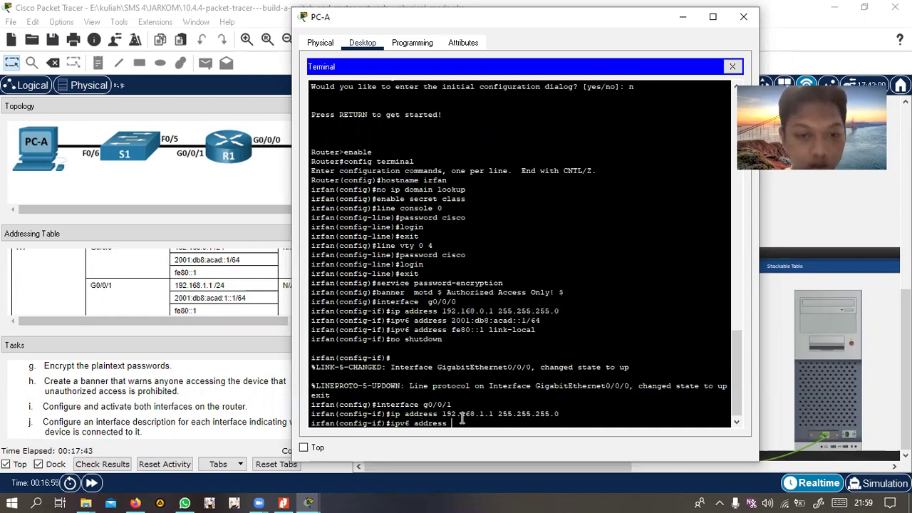
{"action": "type", "text": " 2001:db8:acad:1::1"}
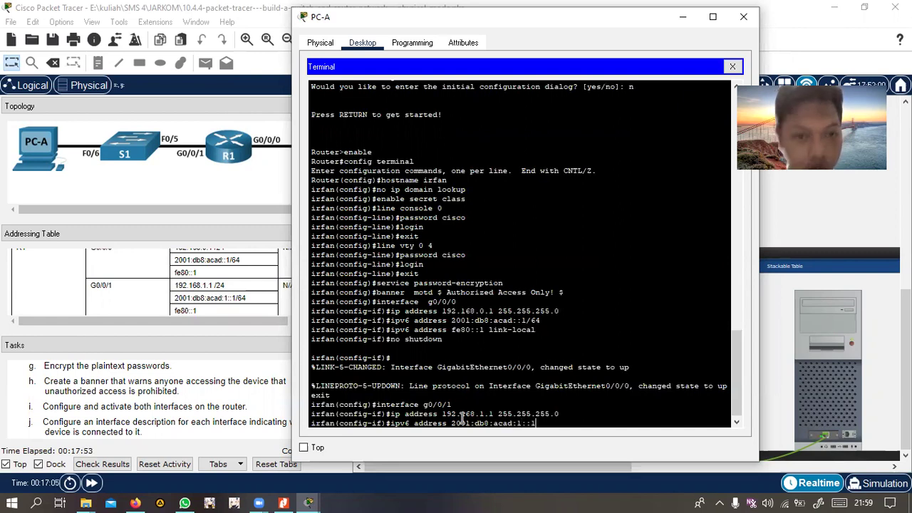
{"action": "type", "text": "/64"}
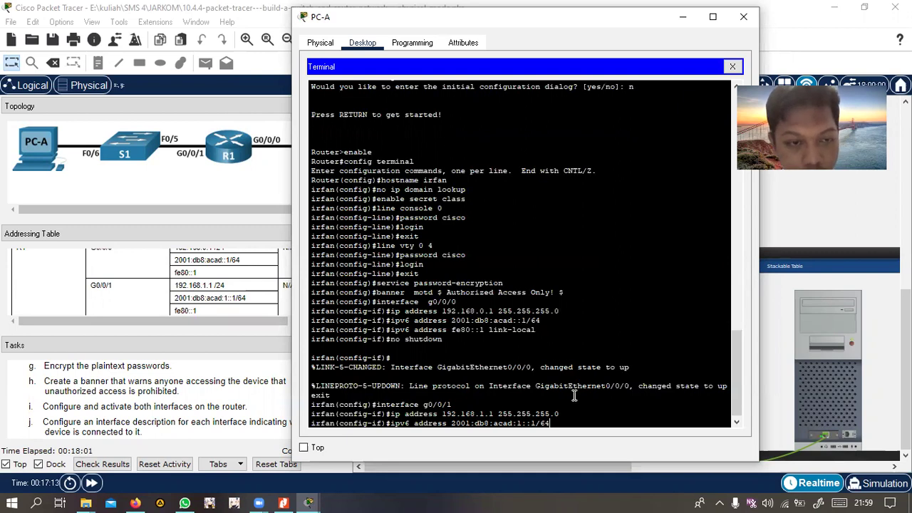
{"action": "key", "text": "Return"}
{"action": "type", "text": "ipv6"}
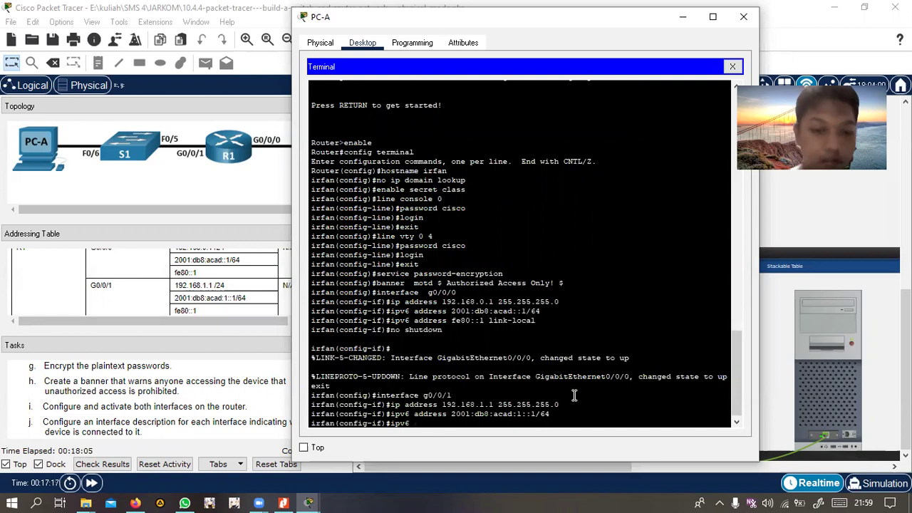
{"action": "type", "text": " fe8"}
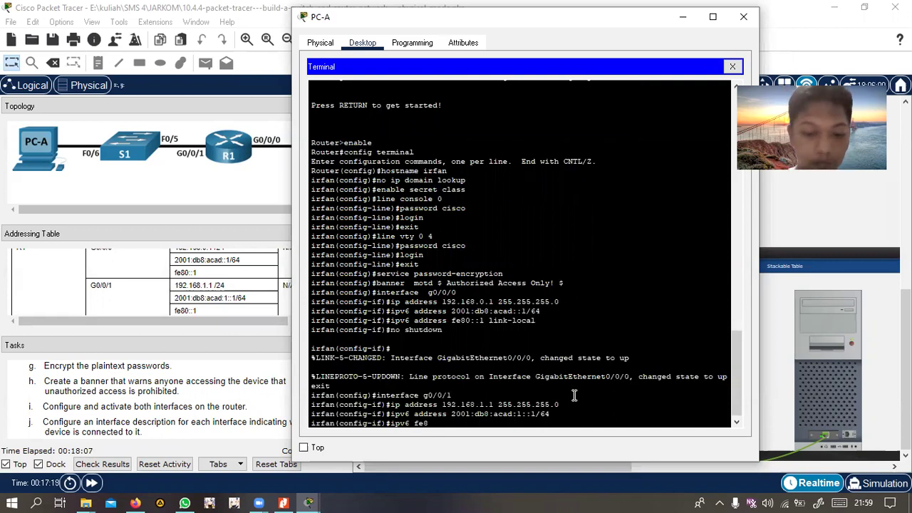
{"action": "type", "text": "0::"}
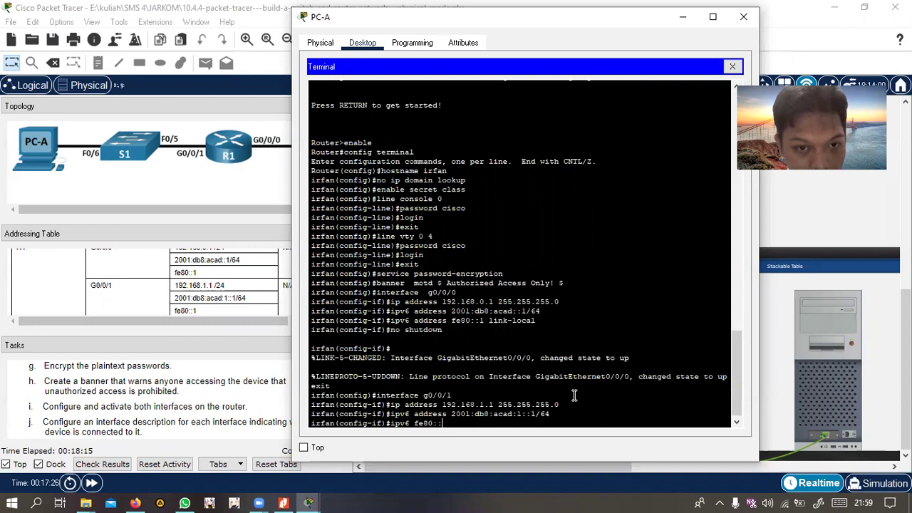
{"action": "key", "text": "Left"}
{"action": "key", "text": "Left"}
{"action": "key", "text": "Left"}
{"action": "key", "text": "Left"}
{"action": "type", "text": "ad"}
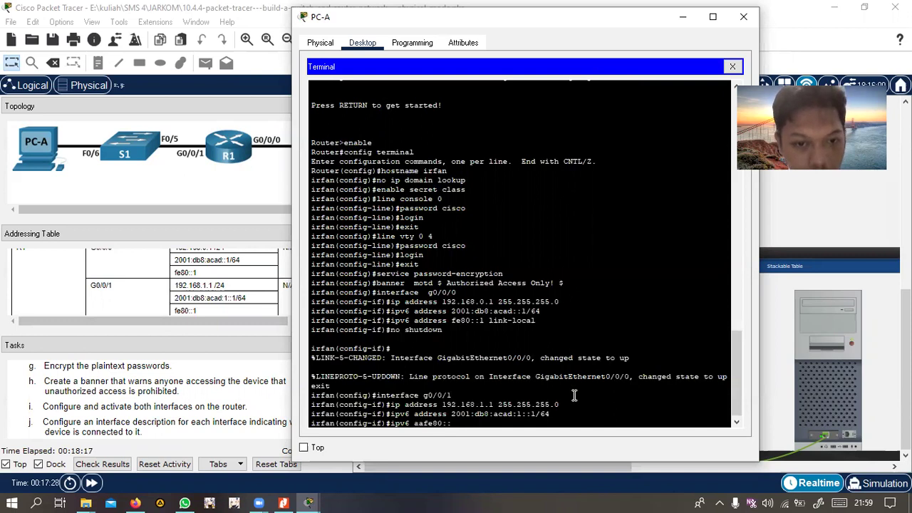
{"action": "type", "text": "dress"}
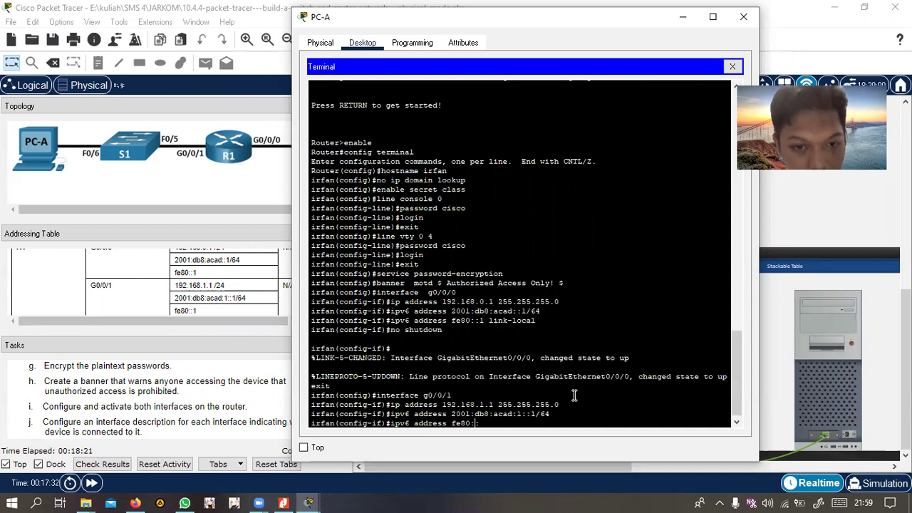
{"action": "key", "text": "End"}
{"action": "type", "text": "lin"}
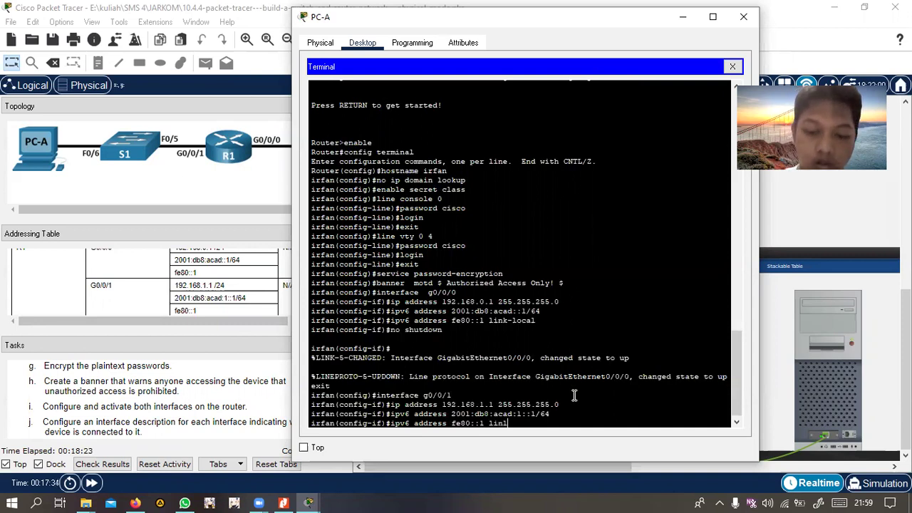
{"action": "type", "text": "k-local"}
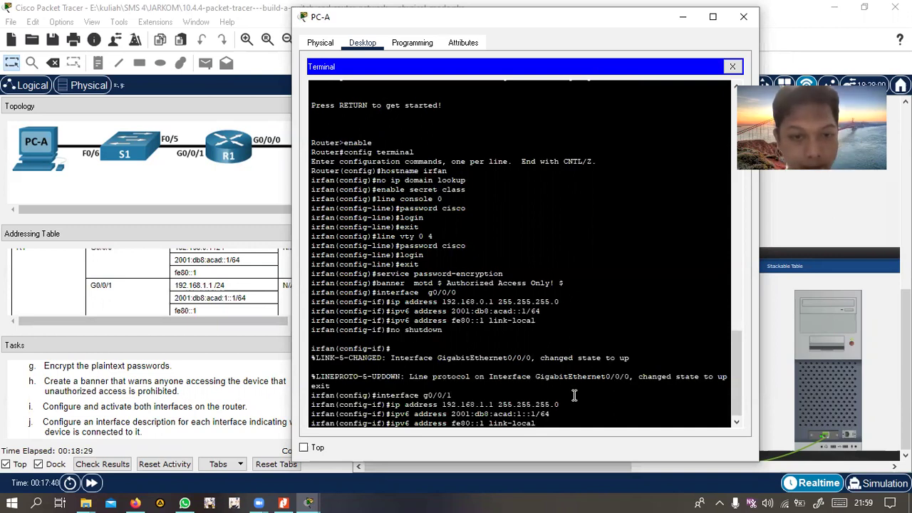
{"action": "key", "text": "Return"}
{"action": "type", "text": "no shu"}
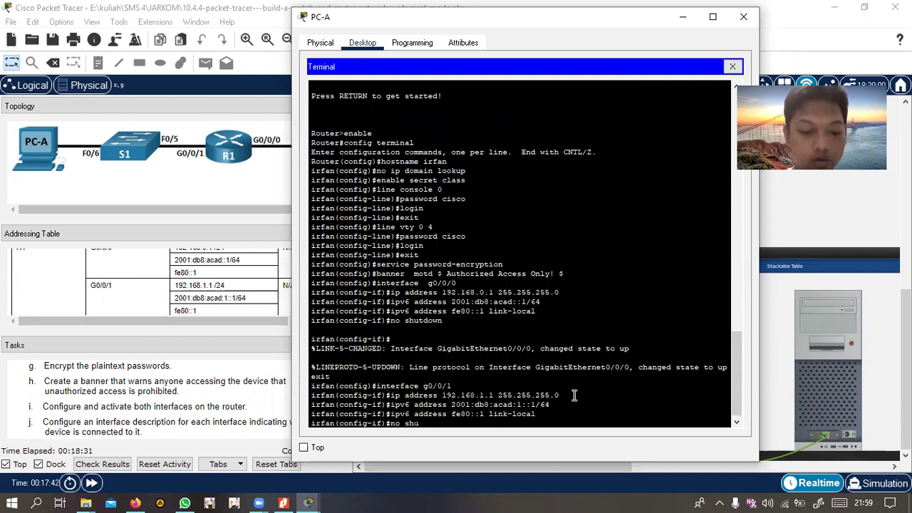
{"action": "type", "text": "tdown"}
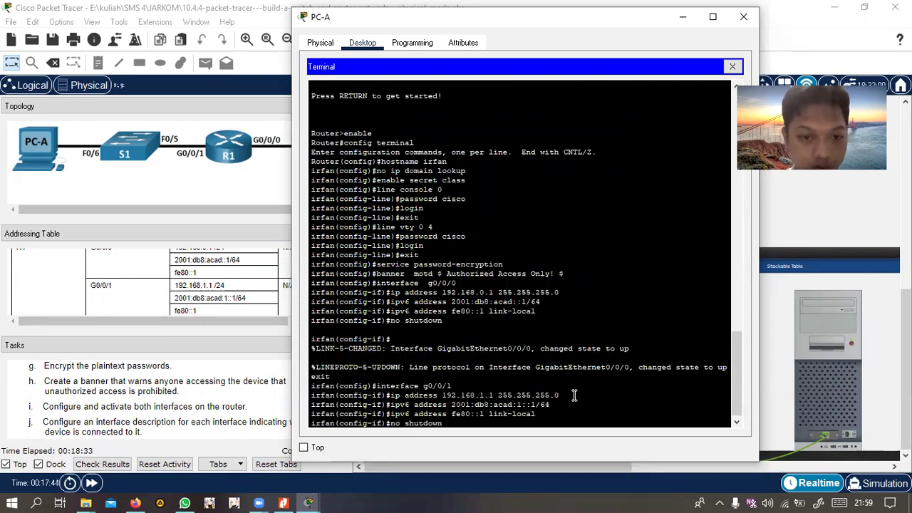
{"action": "key", "text": "Return"}
Exit G0/0/1 interface configuration to global config, then move the PC-A window aside to reveal PC-B
{"action": "type", "text": "ex"}
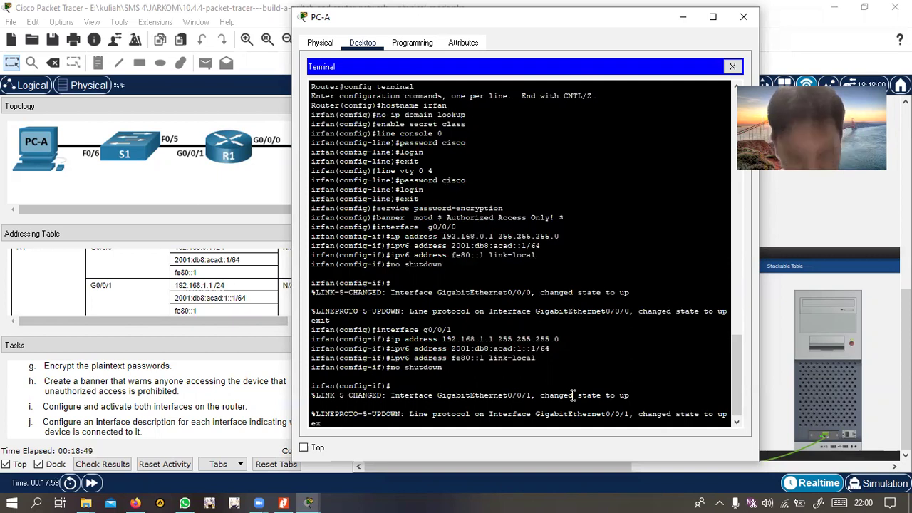
{"action": "type", "text": "it"}
{"action": "key", "text": "Return"}
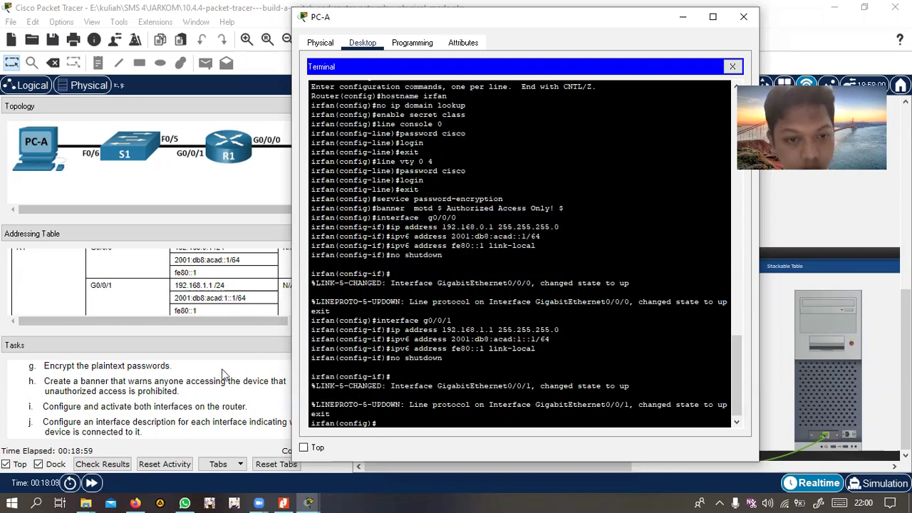
{"action": "scroll", "coordinate": [110, 407], "scroll_direction": "down", "scroll_amount": 2}
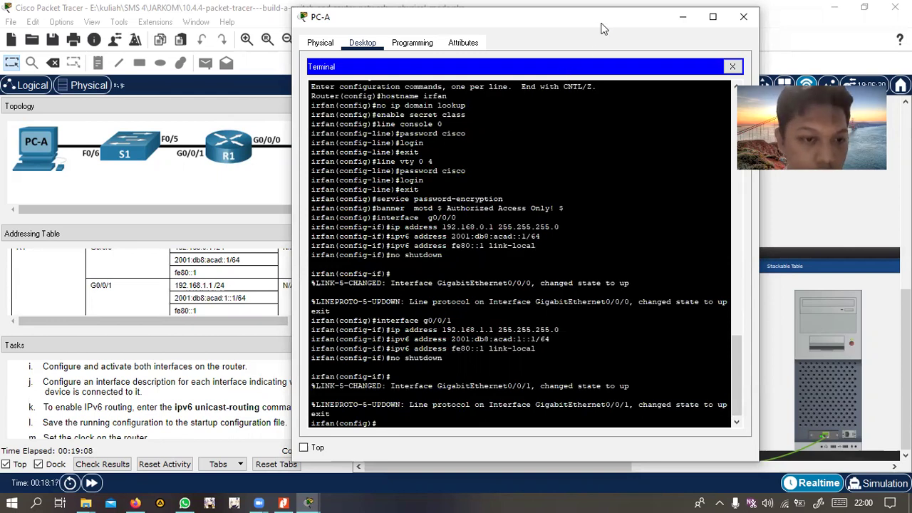
{"action": "left_click_drag", "start_coordinate": [601, 28], "coordinate": [649, 27]}
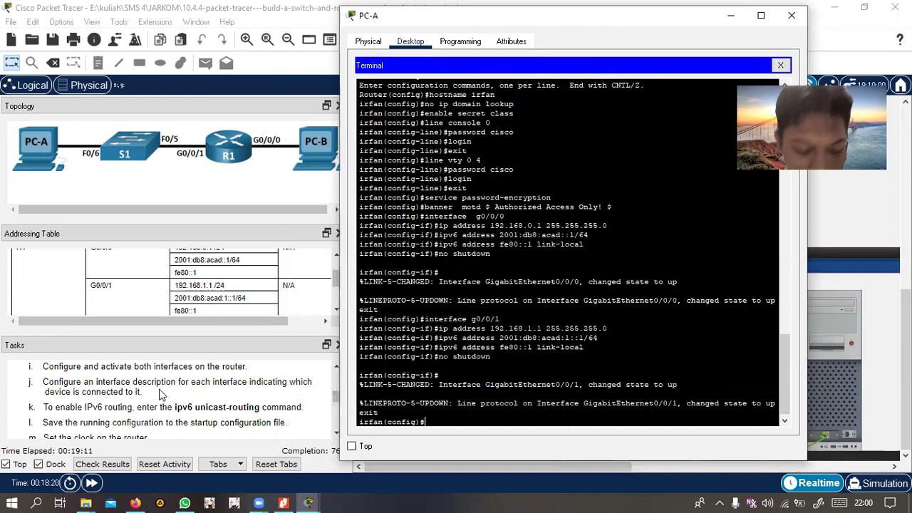
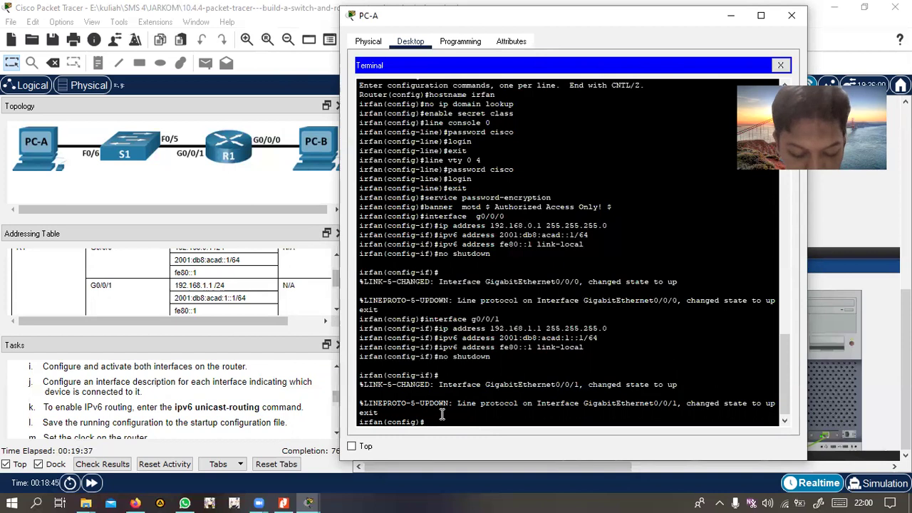
Enter interface g0/0/1 and give it the description 'Connected to F0/5 on S1'
{"action": "type", "text": "interface"}
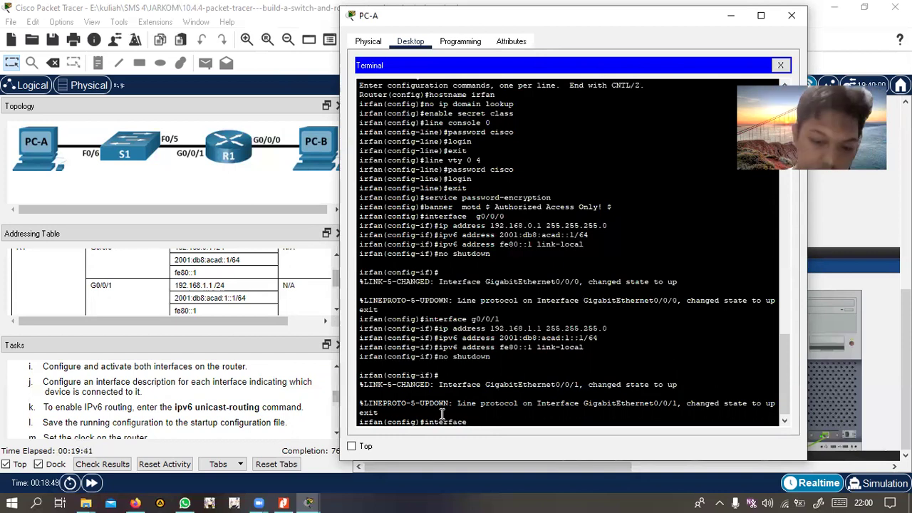
{"action": "type", "text": " g/"}
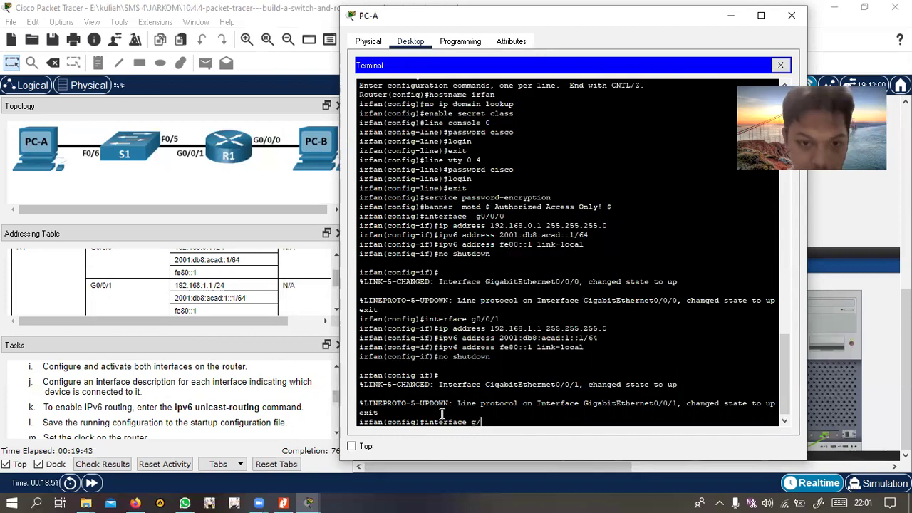
{"action": "key", "text": "BackSpace"}
{"action": "type", "text": "0/0"}
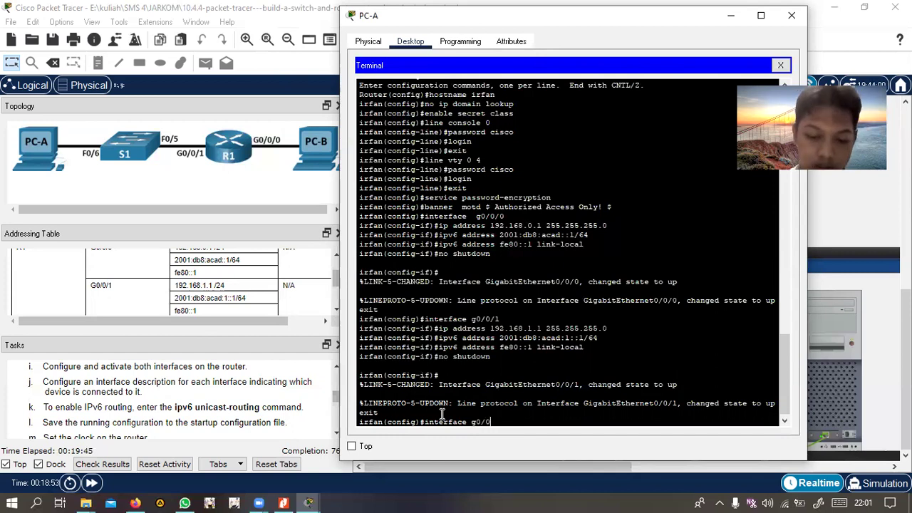
{"action": "type", "text": "/1"}
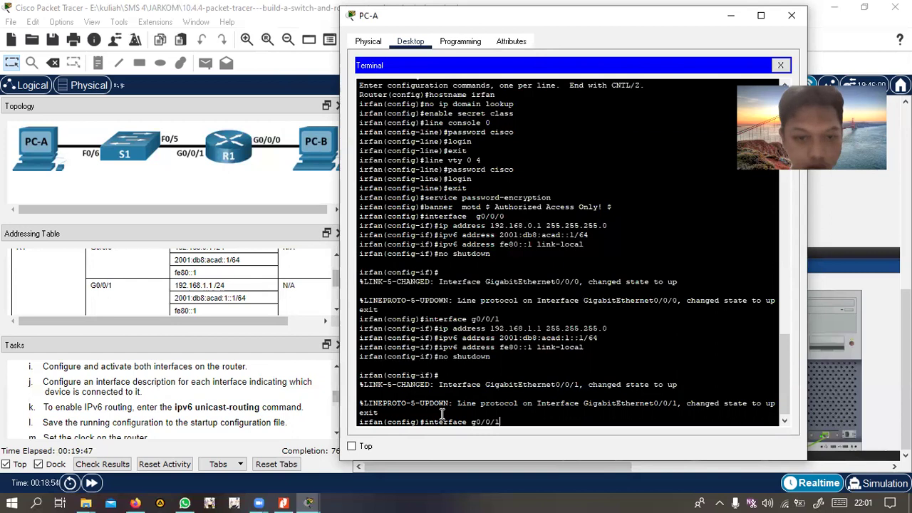
{"action": "key", "text": "Return"}
{"action": "type", "text": "des"}
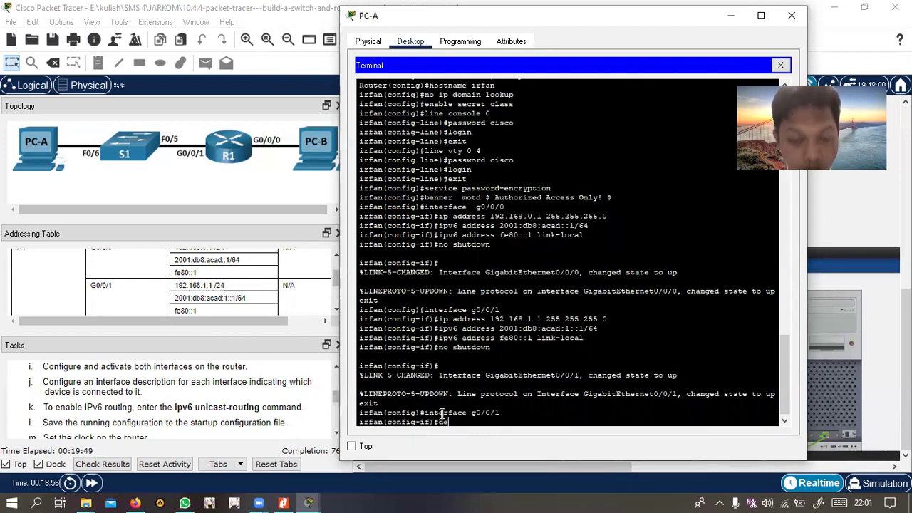
{"action": "type", "text": "cription "}
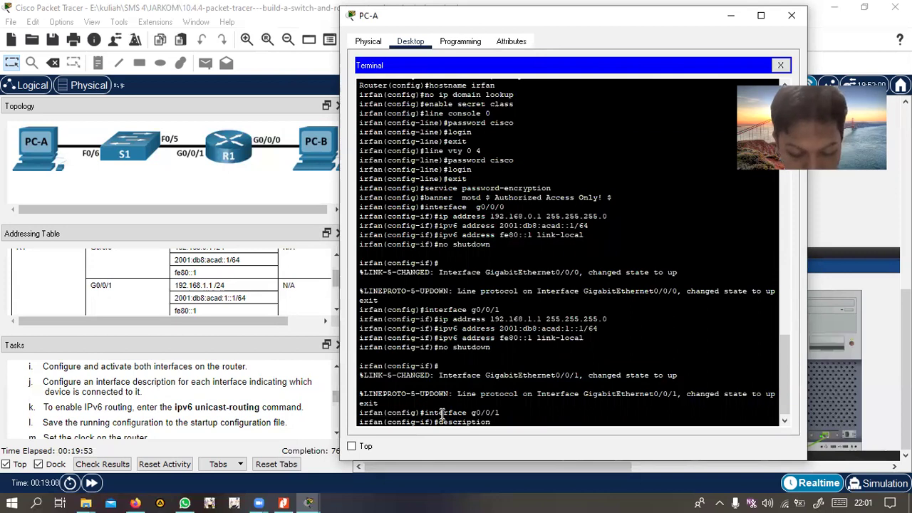
{"action": "type", "text": "Connected to "}
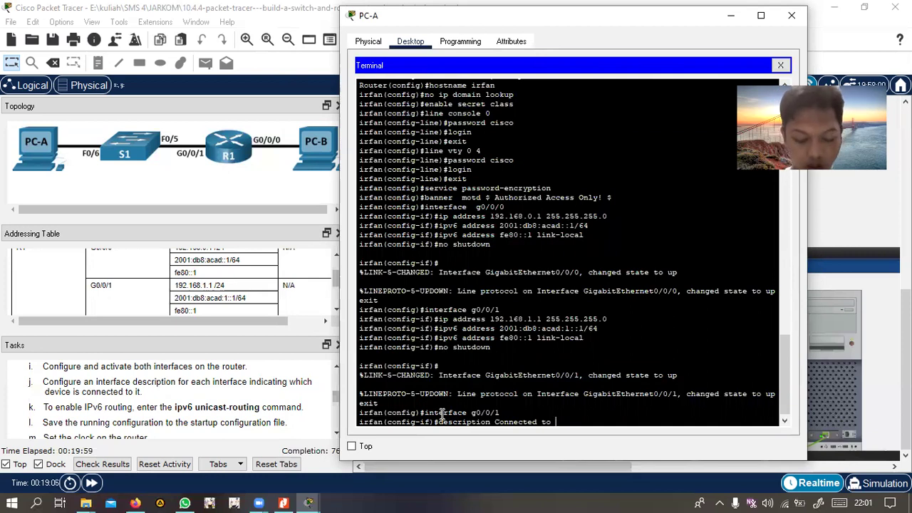
{"action": "type", "text": "F0.5"}
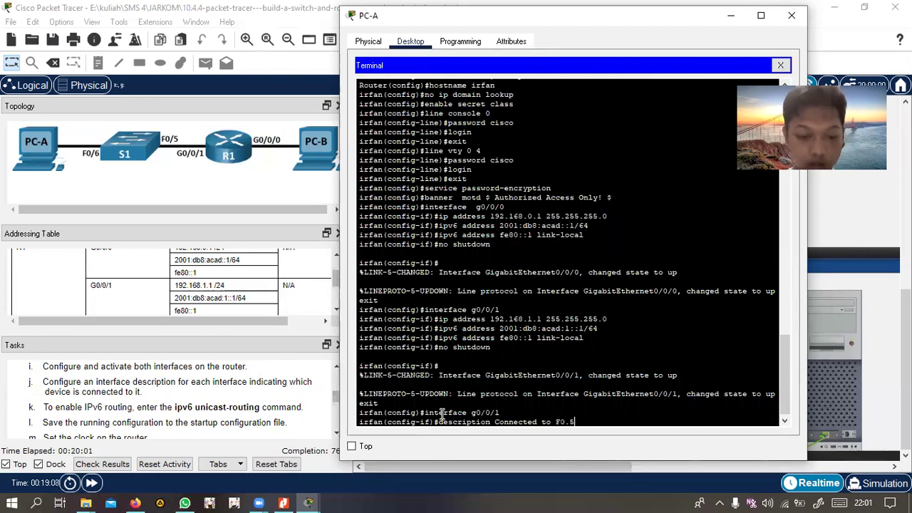
{"action": "key", "text": "BackSpace"}
{"action": "key", "text": "BackSpace"}
{"action": "type", "text": "/"}
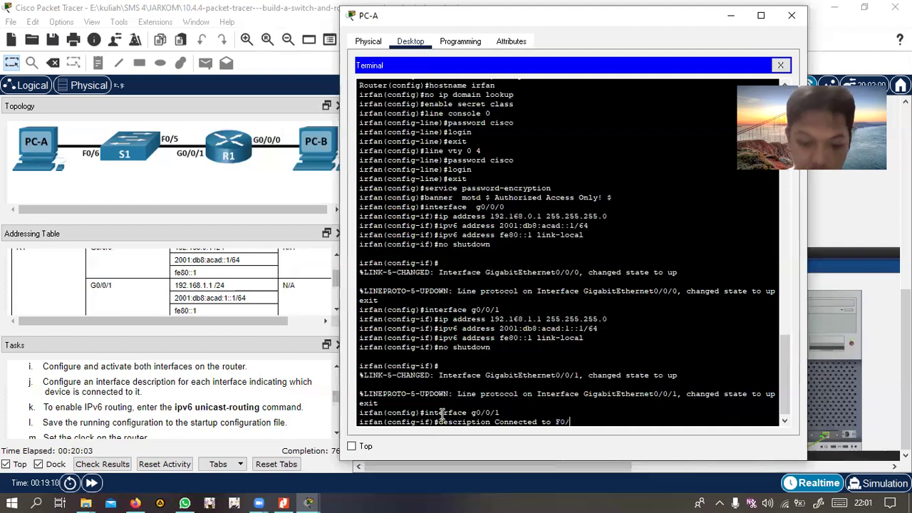
{"action": "type", "text": "5 on S"}
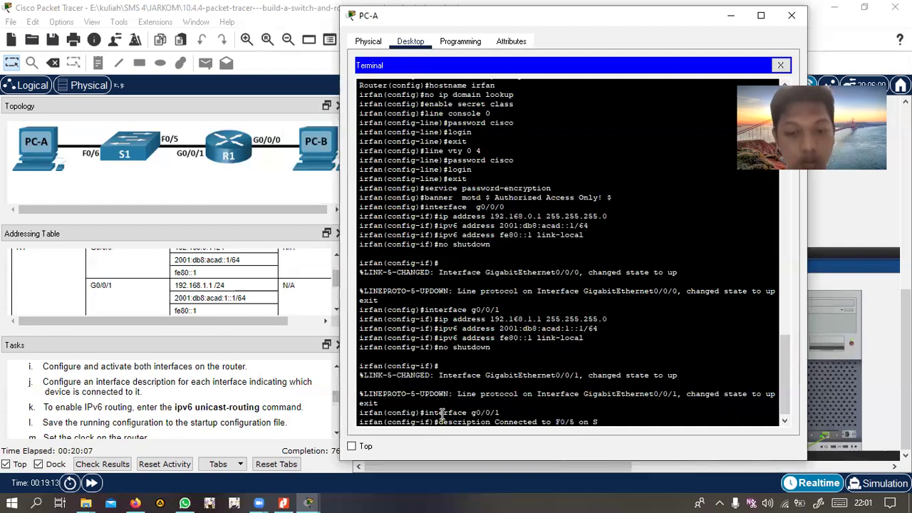
{"action": "type", "text": "1"}
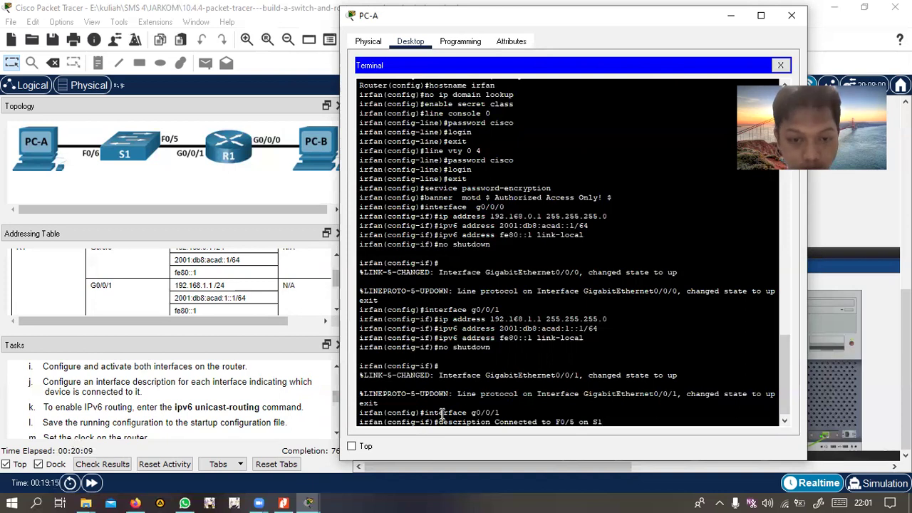
{"action": "key", "text": "Return"}
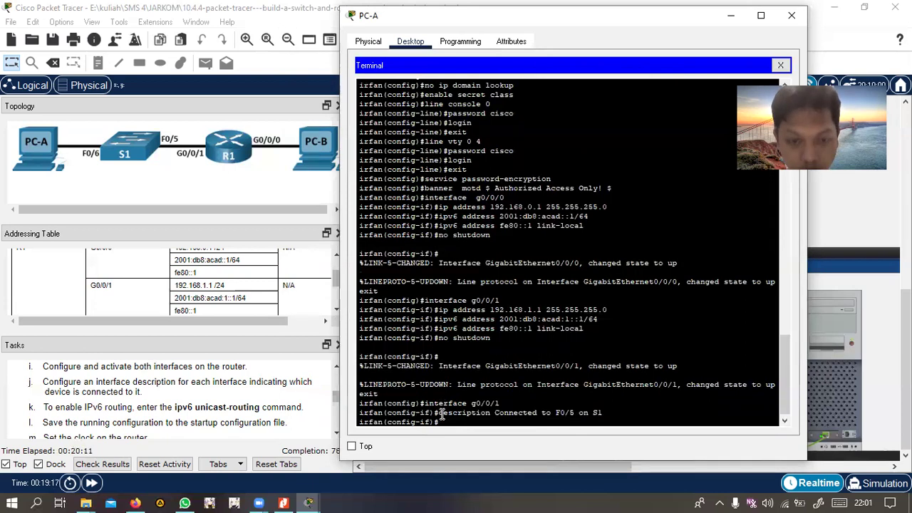
Move to interface g0/0/0, describe it as 'Connected to Host PC-B', then exit to global config
{"action": "type", "text": "exit"}
{"action": "key", "text": "Return"}
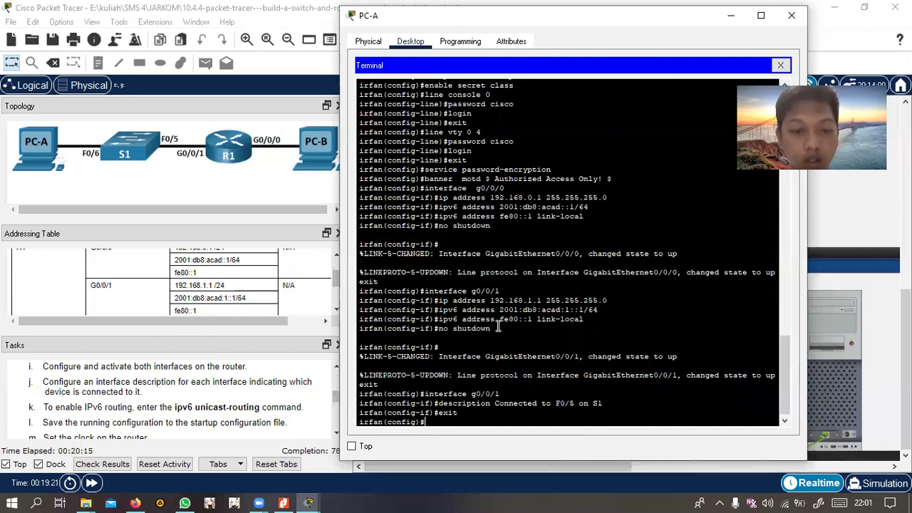
{"action": "type", "text": "interf"}
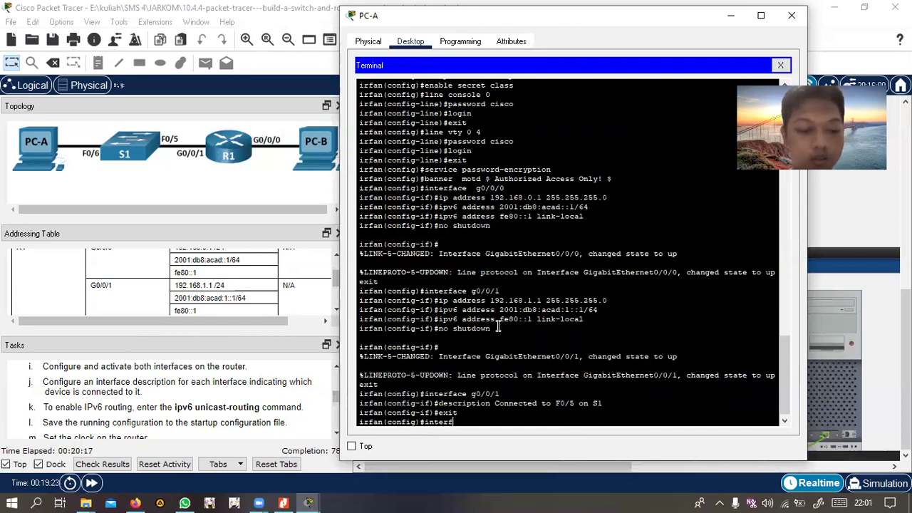
{"action": "type", "text": "ace g"}
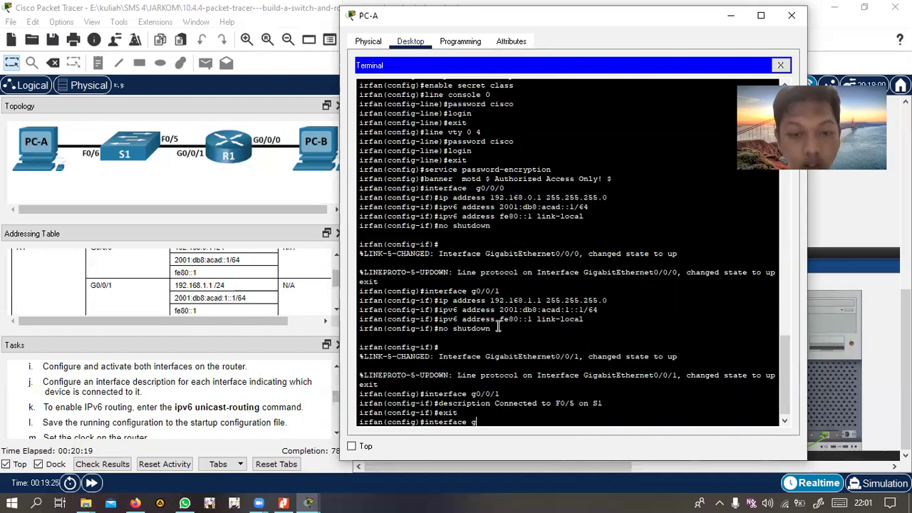
{"action": "type", "text": "0/0/0"}
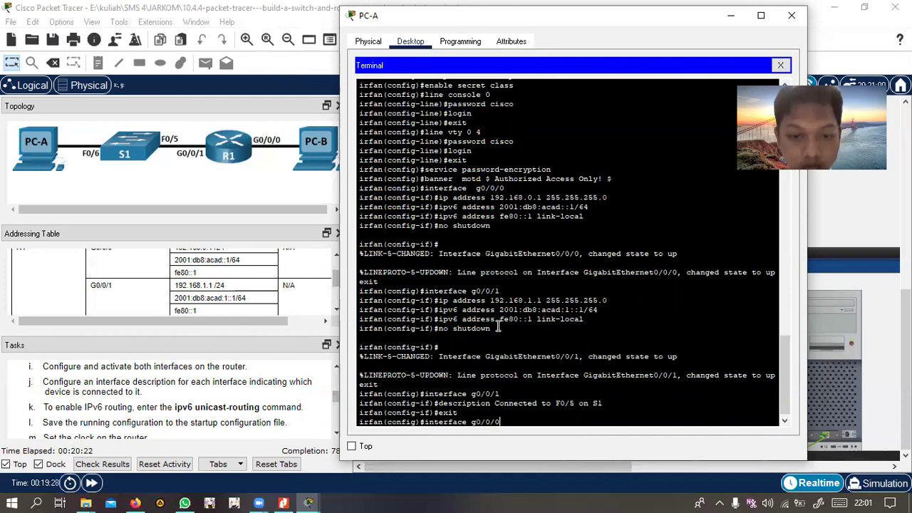
{"action": "key", "text": "Return"}
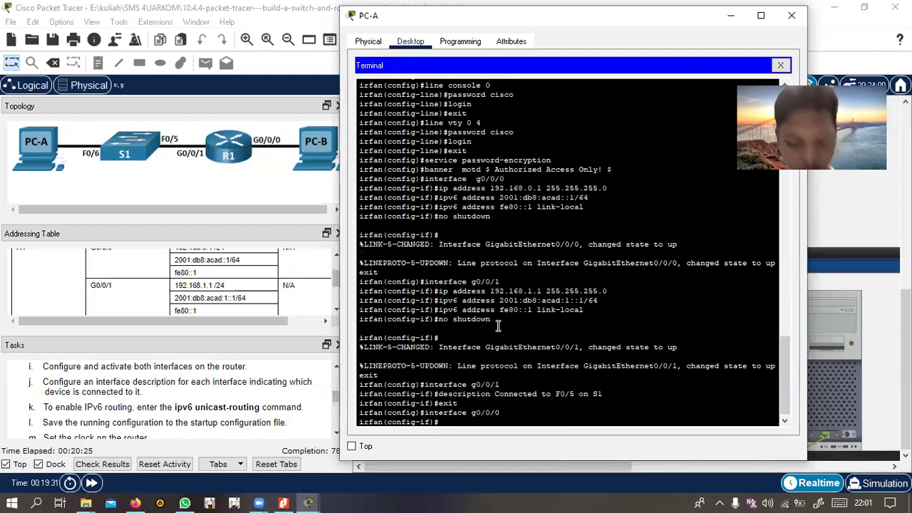
{"action": "type", "text": "dec"}
{"action": "key", "text": "BackSpace"}
{"action": "type", "text": "sc"}
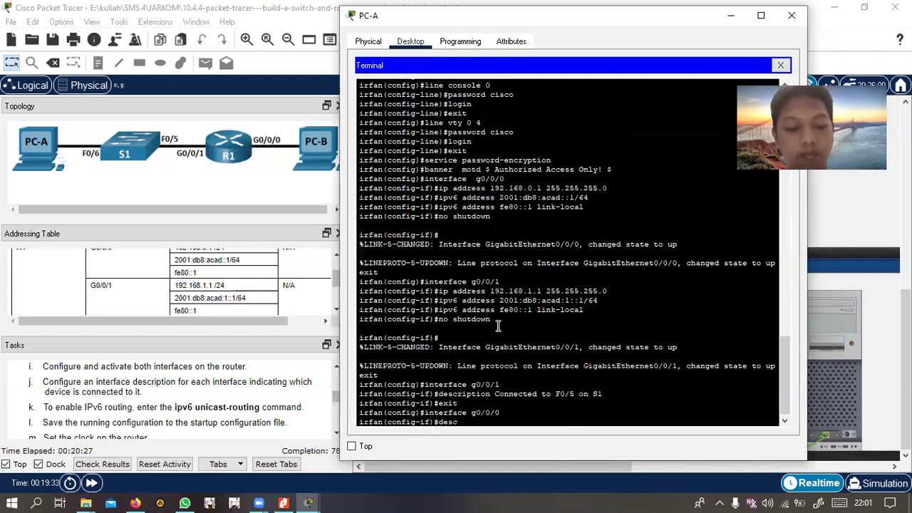
{"action": "type", "text": "ription"}
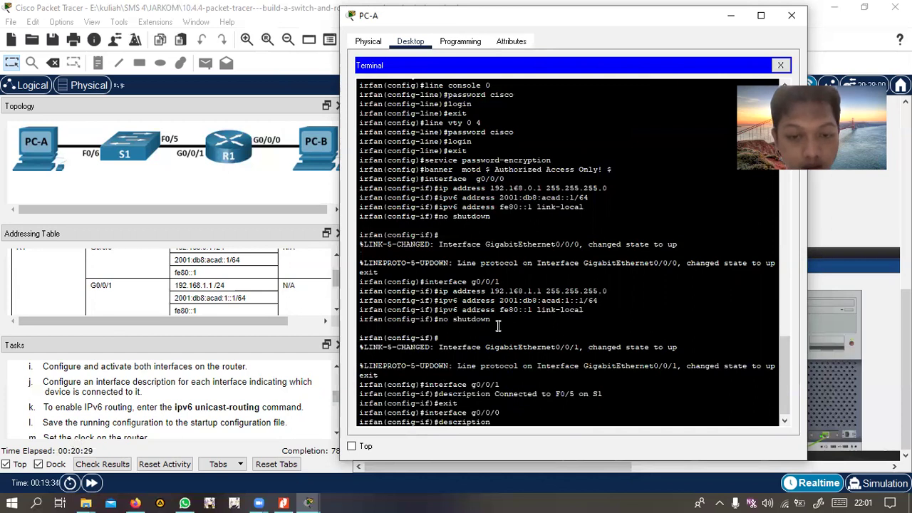
{"action": "type", "text": " Connected "}
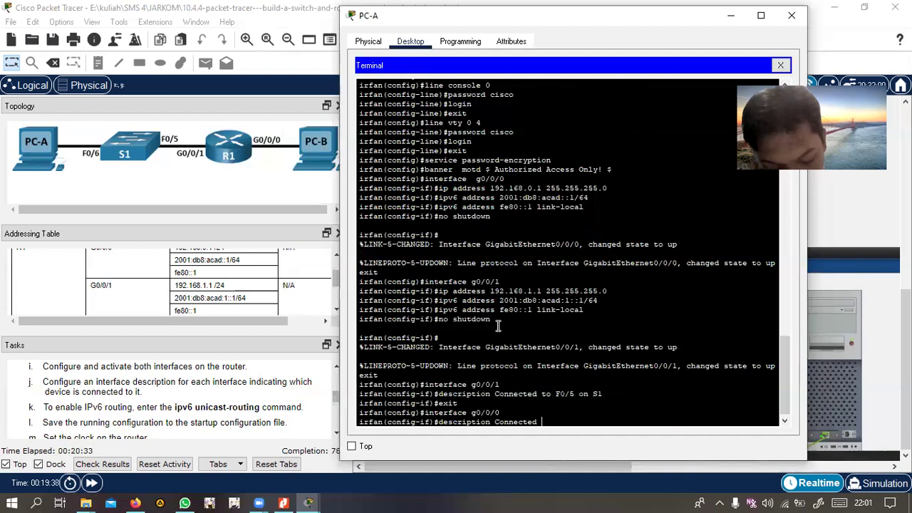
{"action": "type", "text": "t"}
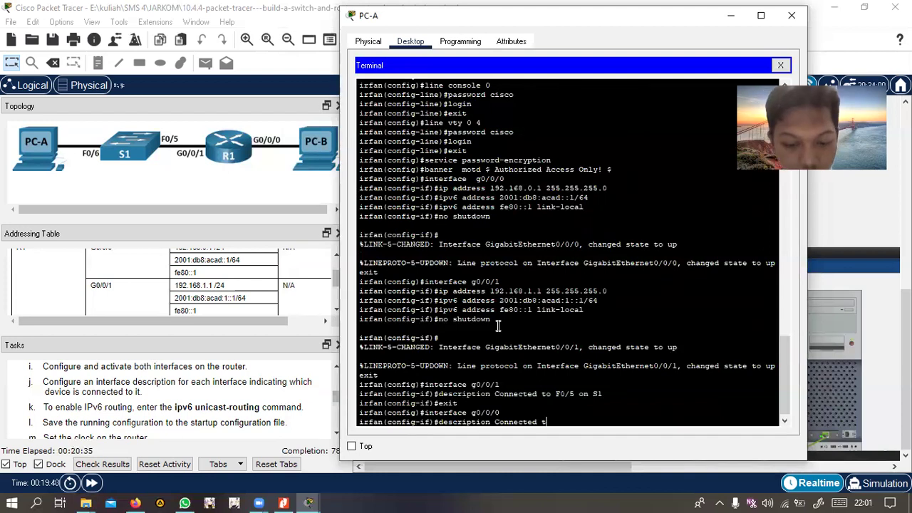
{"action": "type", "text": "o Host P"}
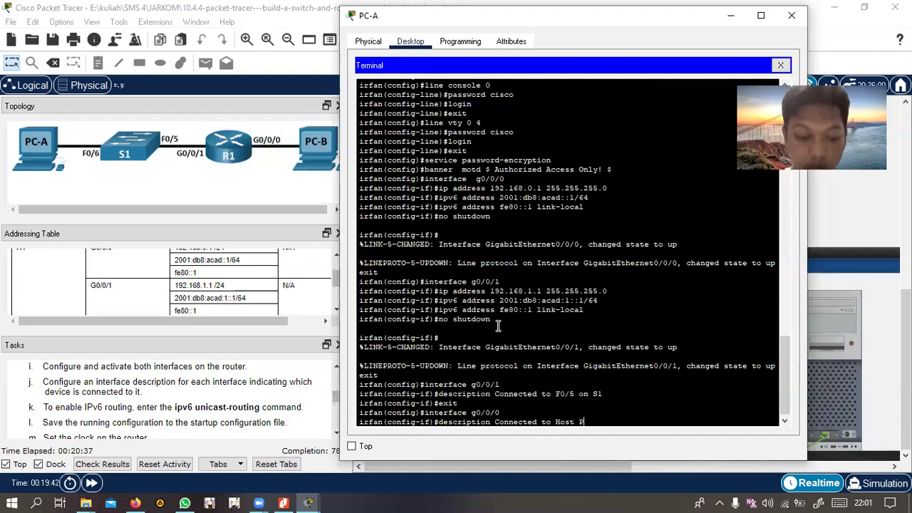
{"action": "type", "text": "C-B"}
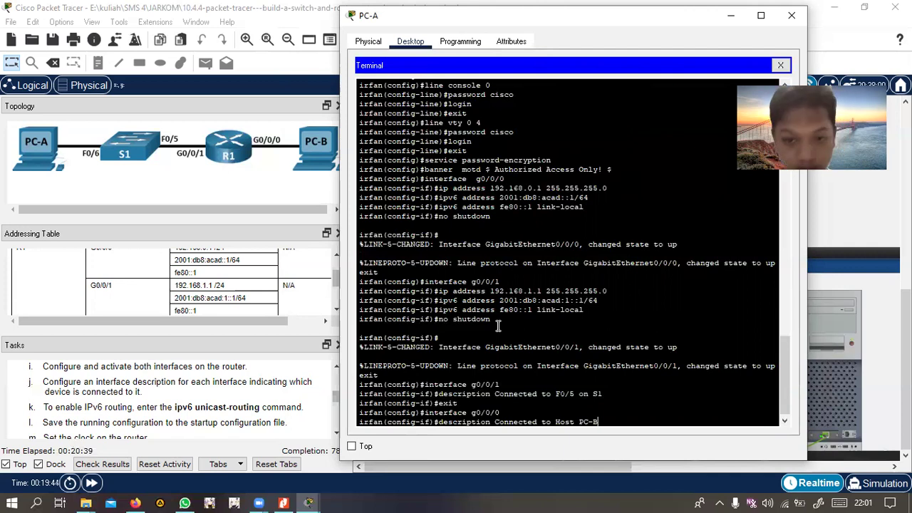
{"action": "key", "text": "Return"}
{"action": "type", "text": "exi"}
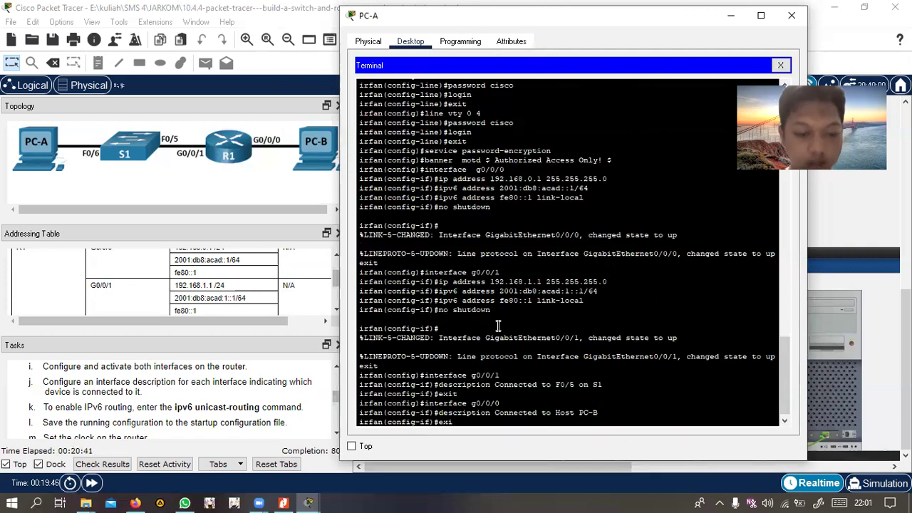
{"action": "type", "text": "t"}
{"action": "key", "text": "Return"}
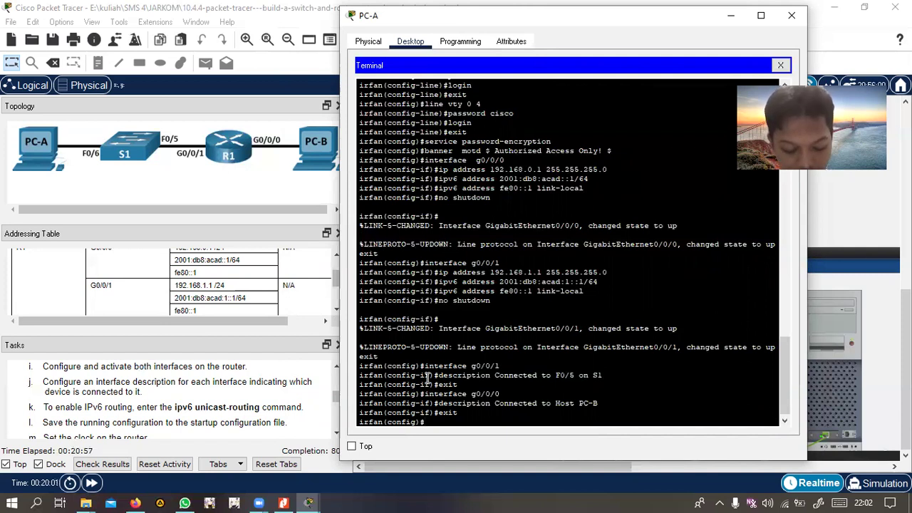
Run 'ipv6 unicast-routing' on R1, then exit back to privileged EXEC mode
{"action": "type", "text": "ipv6"}
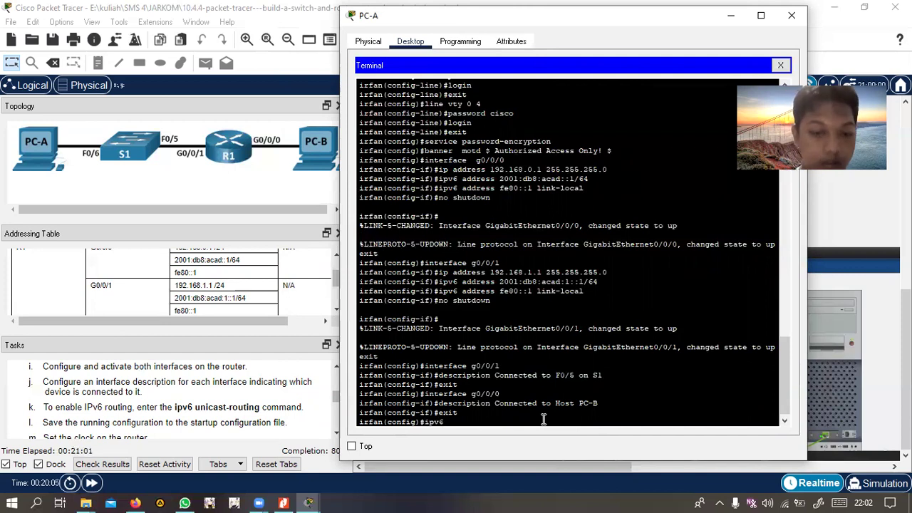
{"action": "type", "text": " unic"}
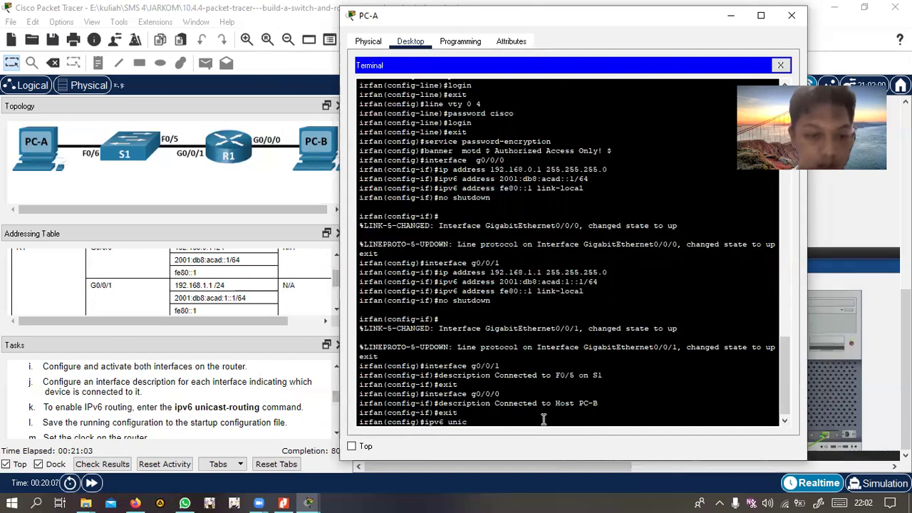
{"action": "type", "text": "ast-rou"}
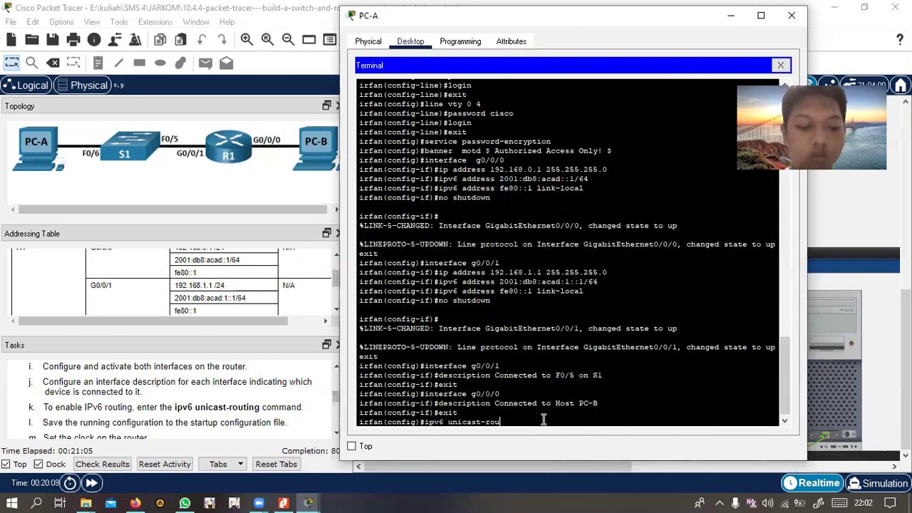
{"action": "type", "text": "ting"}
{"action": "key", "text": "Return"}
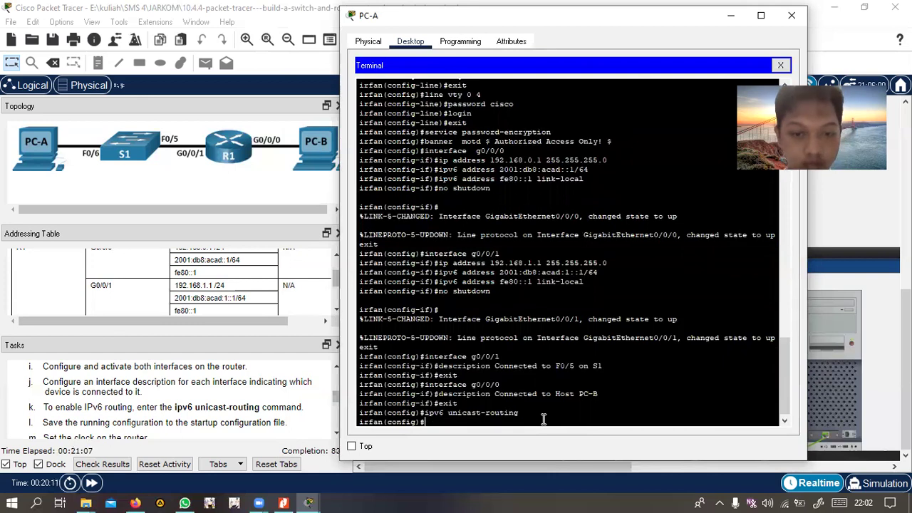
{"action": "scroll", "coordinate": [543, 419], "scroll_direction": "up", "scroll_amount": 2}
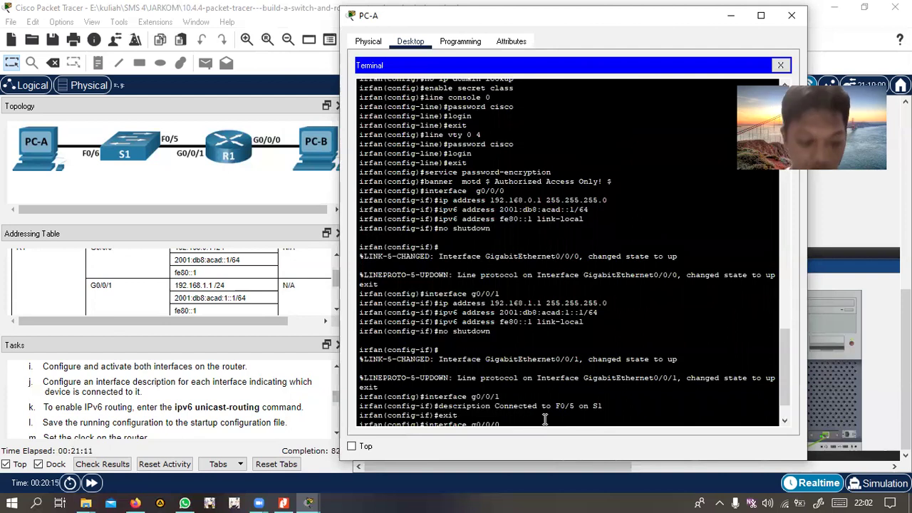
{"action": "scroll", "coordinate": [544, 419], "scroll_direction": "down", "scroll_amount": 2}
{"action": "type", "text": "exit"}
{"action": "key", "text": "Return"}
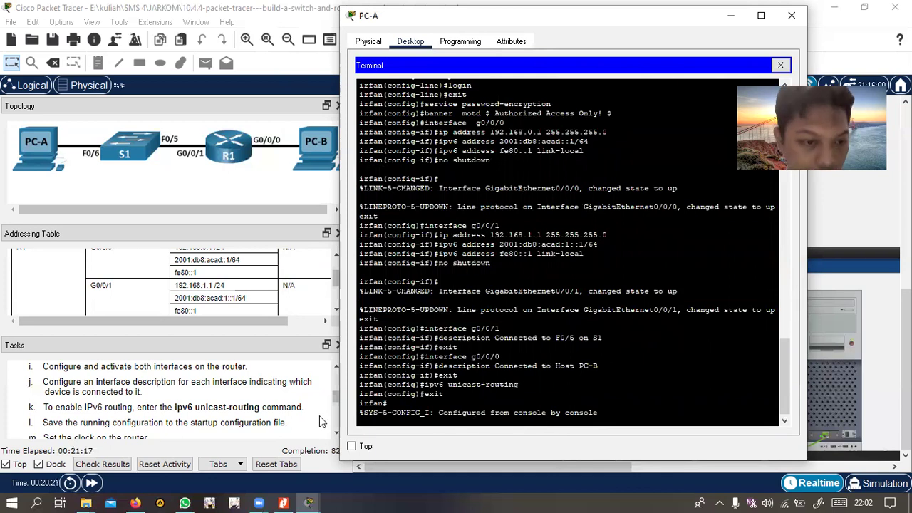
{"action": "scroll", "coordinate": [147, 415], "scroll_direction": "down", "scroll_amount": 2}
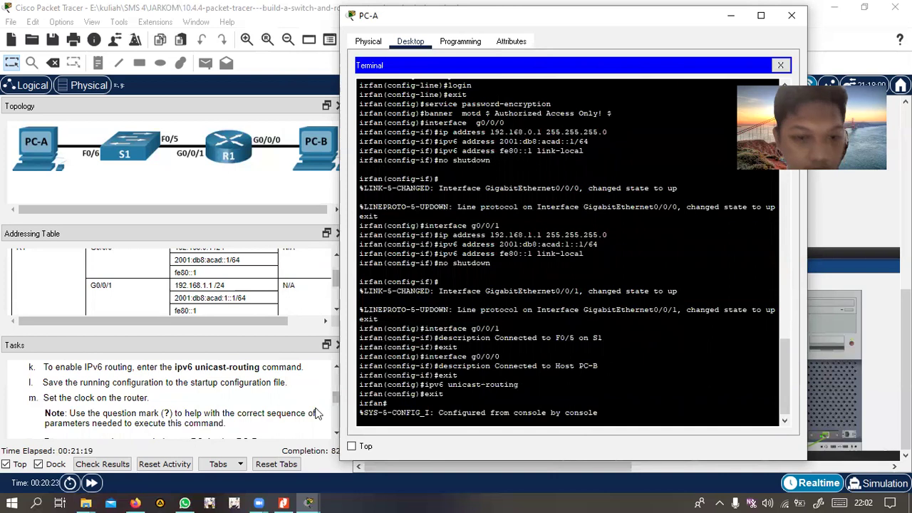
Copy R1's running-config to startup-config, accepting the default destination filename
{"action": "key", "text": "Return"}
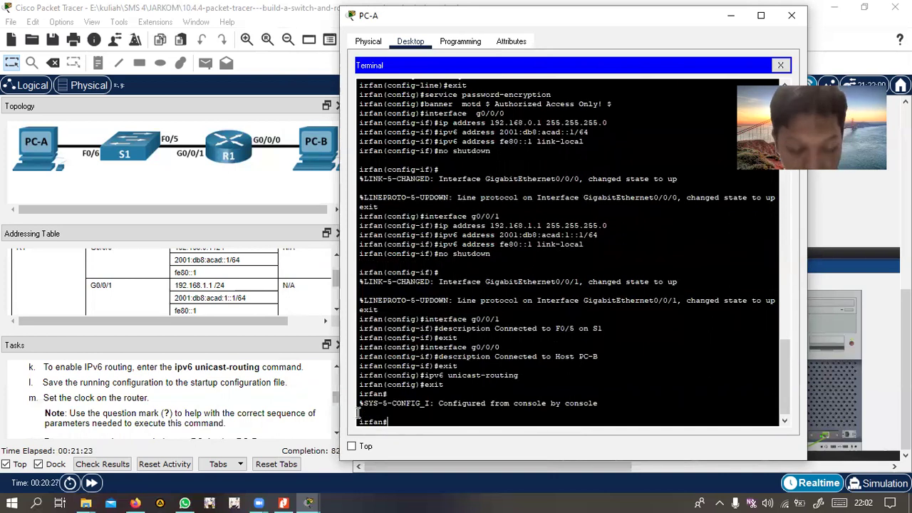
{"action": "type", "text": "copy running "}
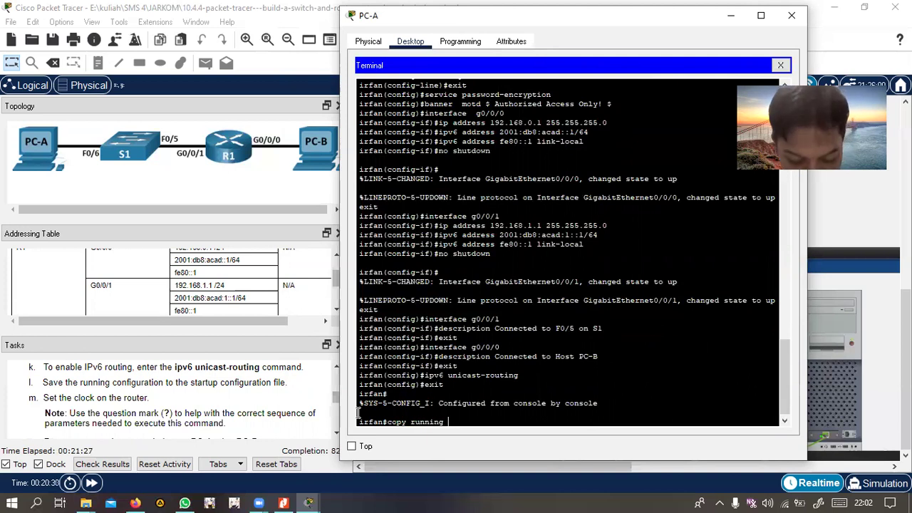
{"action": "type", "text": "-confin"}
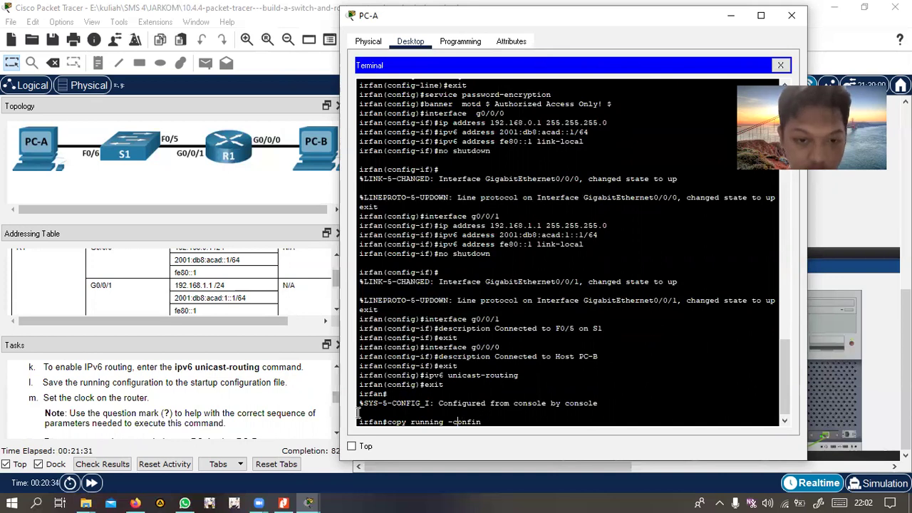
{"action": "key", "text": "BackSpace"}
{"action": "type", "text": "g"}
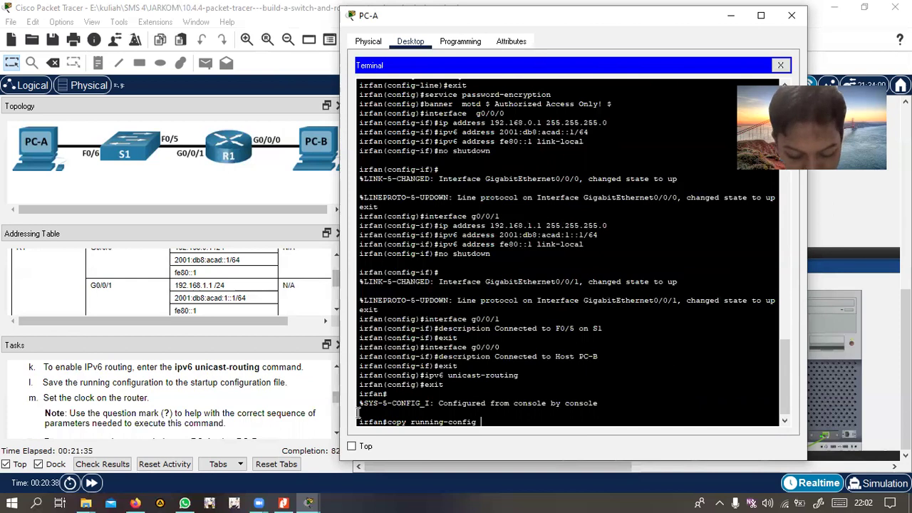
{"action": "type", "text": " s"}
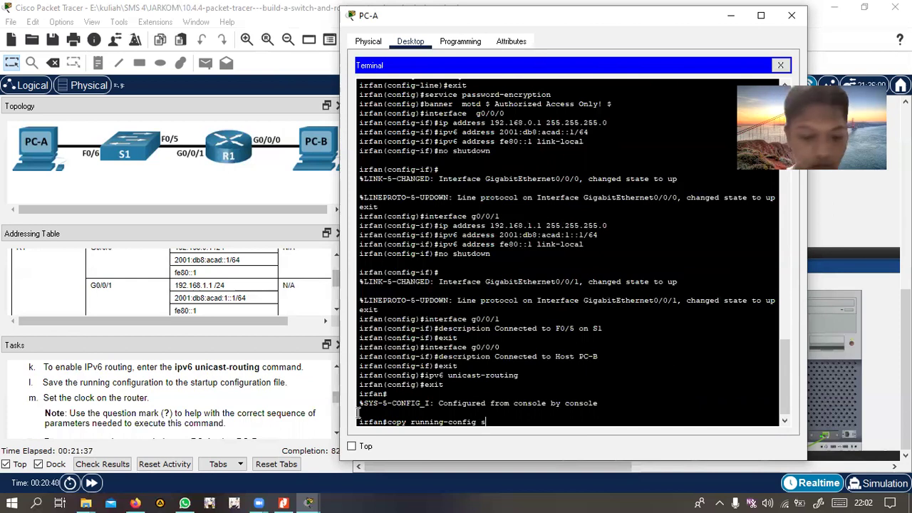
{"action": "type", "text": "tart"}
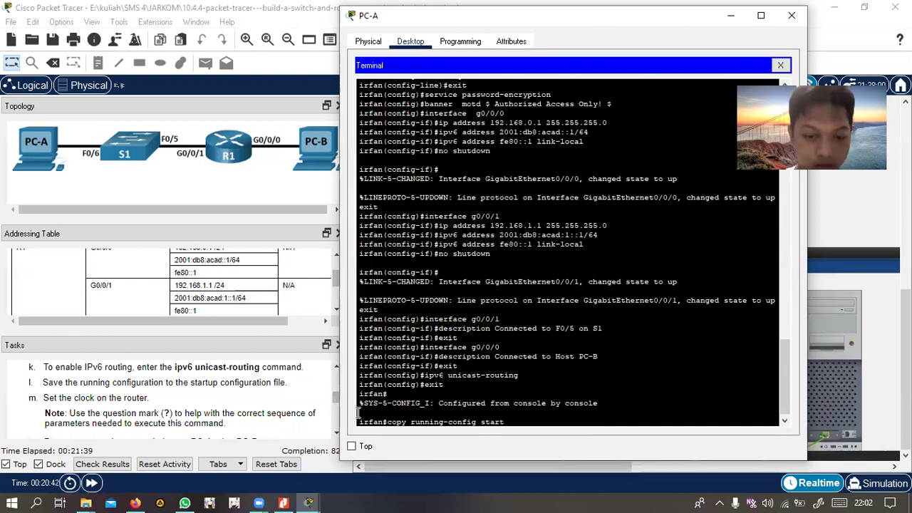
{"action": "type", "text": "up-"}
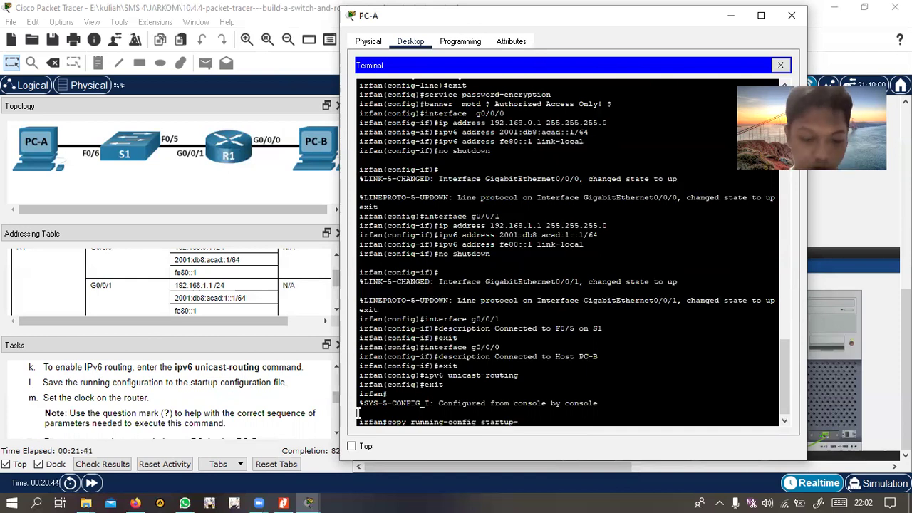
{"action": "type", "text": "config"}
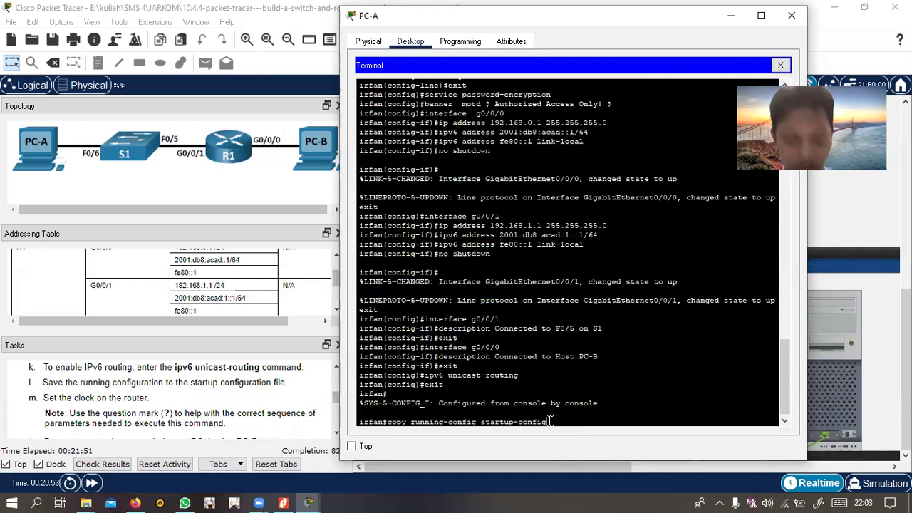
{"action": "key", "text": "Return"}
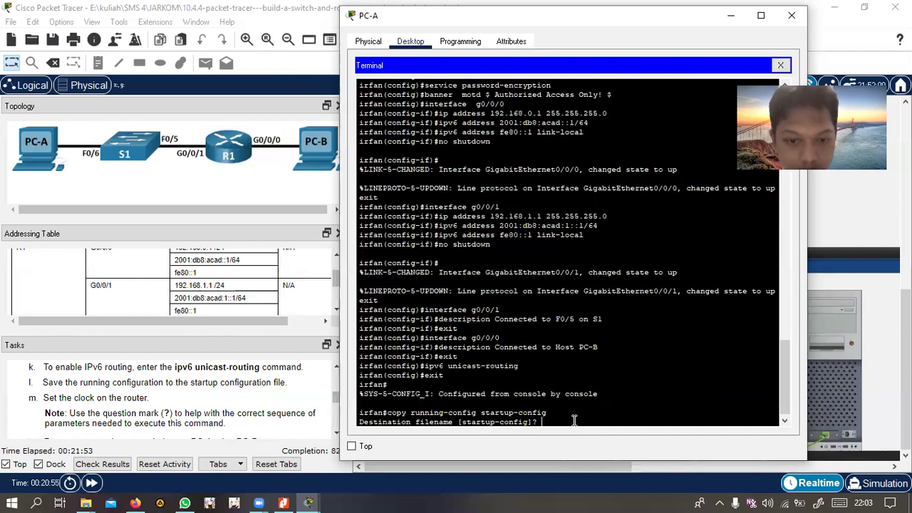
{"action": "key", "text": "Return"}
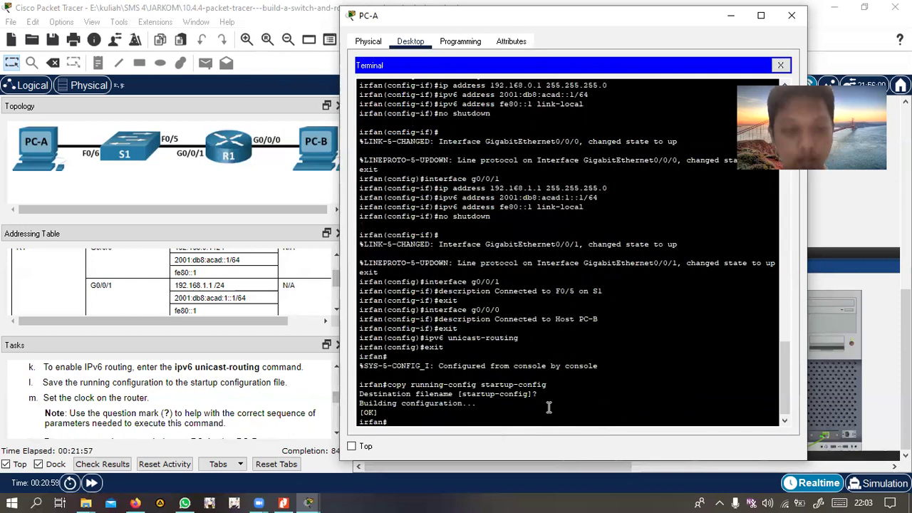
{"action": "scroll", "coordinate": [135, 411], "scroll_direction": "down", "scroll_amount": 1}
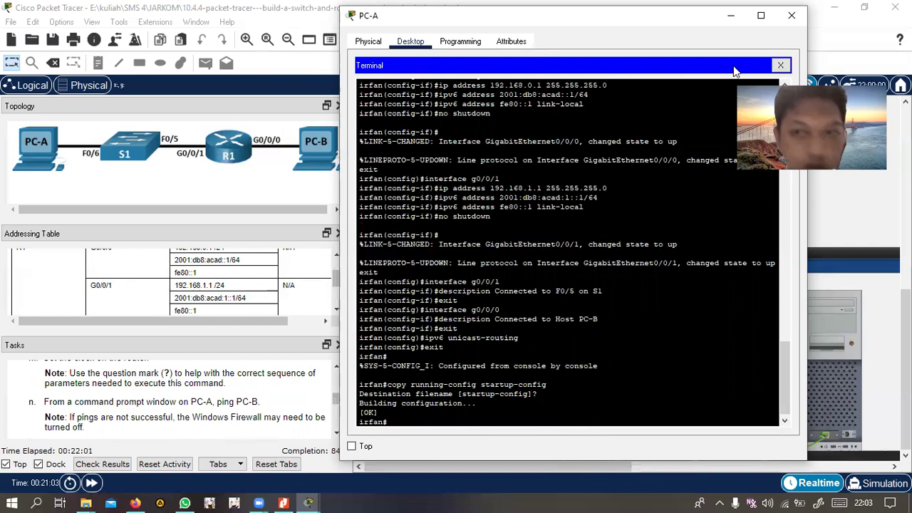
From PC-A's command prompt, ping PC-B at 192.168.0.3 (3 of 4 replies), then close PC-A
{"action": "left_click", "coordinate": [791, 15]}
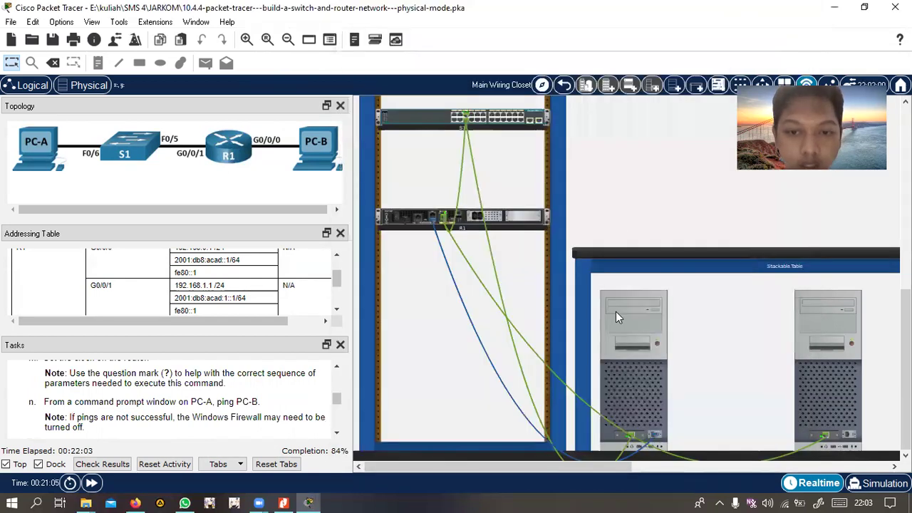
{"action": "left_click", "coordinate": [617, 314]}
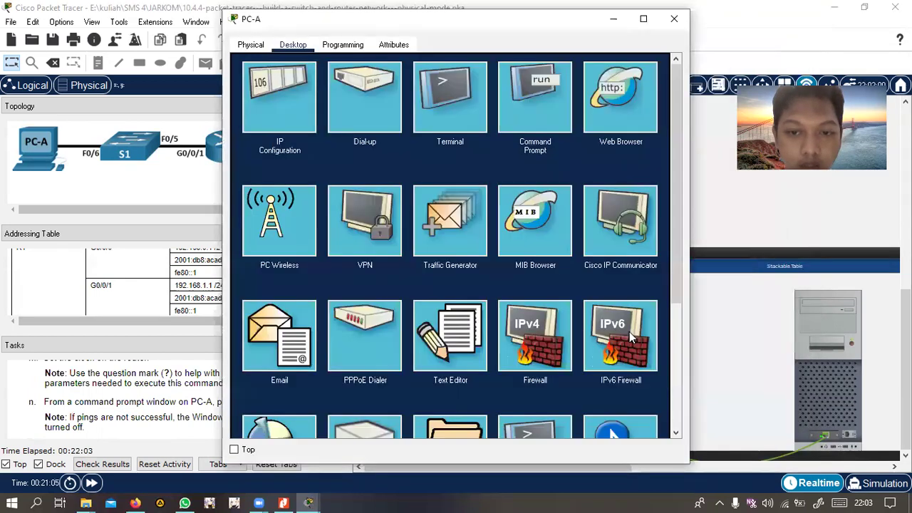
{"action": "left_click", "coordinate": [531, 124]}
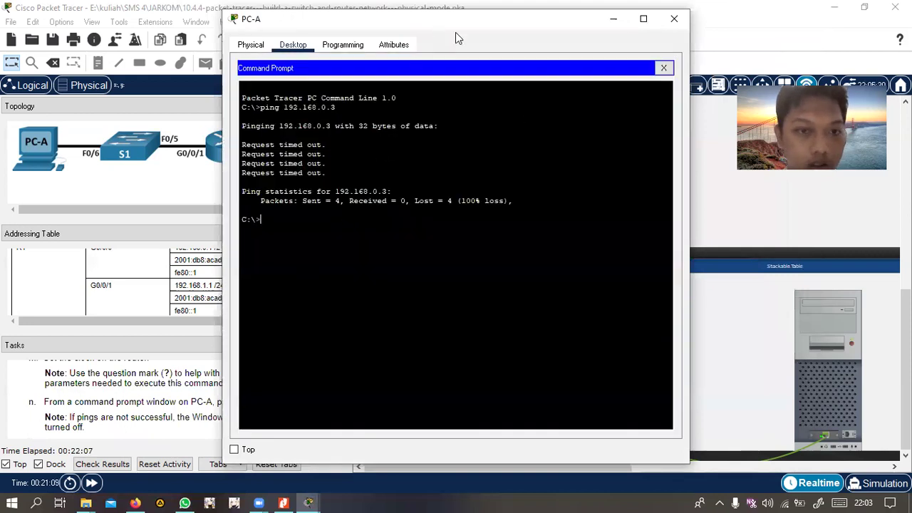
{"action": "left_click_drag", "start_coordinate": [455, 32], "coordinate": [570, 40]}
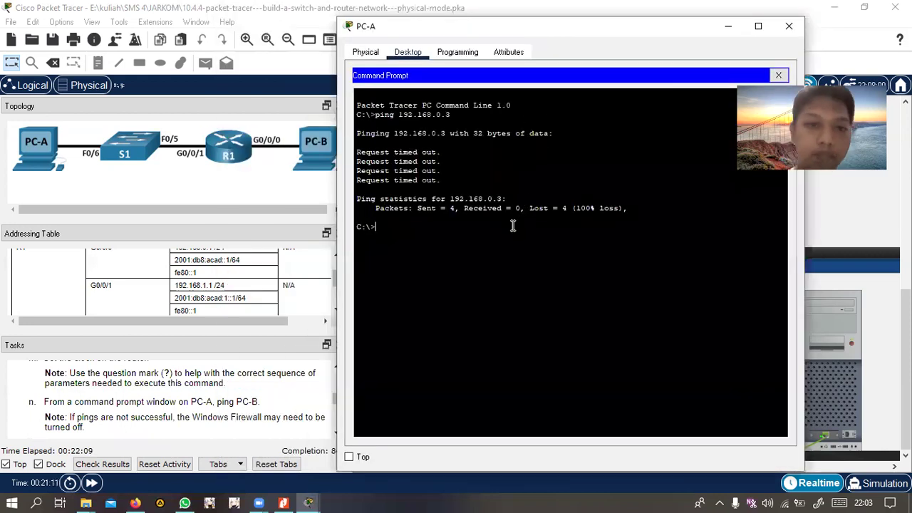
{"action": "type", "text": "ping 192.1"}
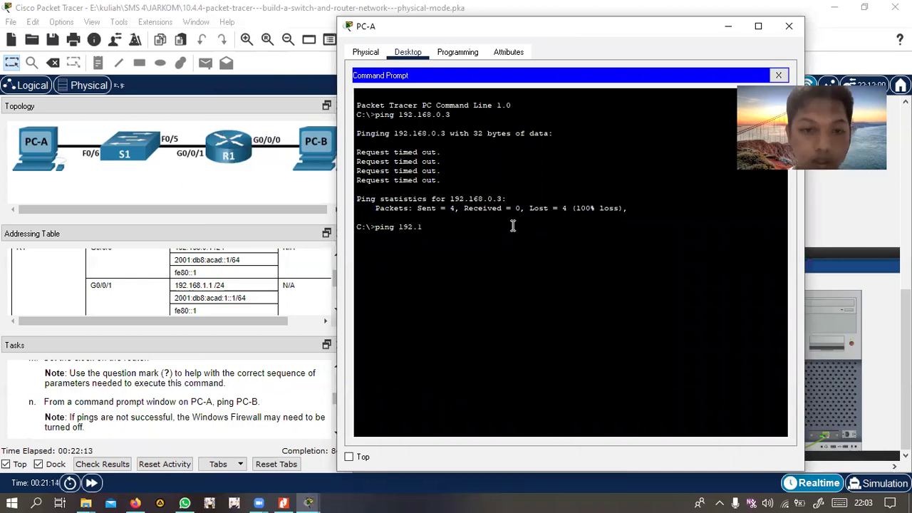
{"action": "type", "text": "68.0.3"}
{"action": "key", "text": "Return"}
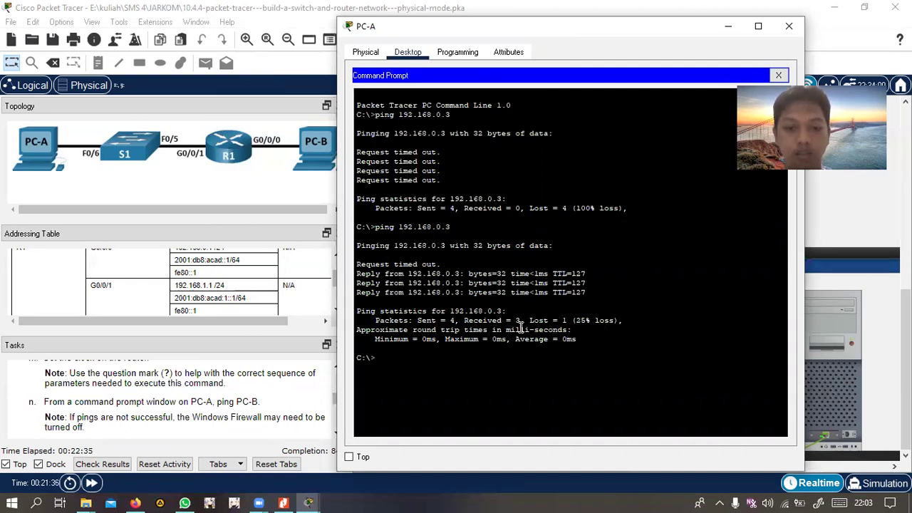
{"action": "left_click", "coordinate": [790, 26]}
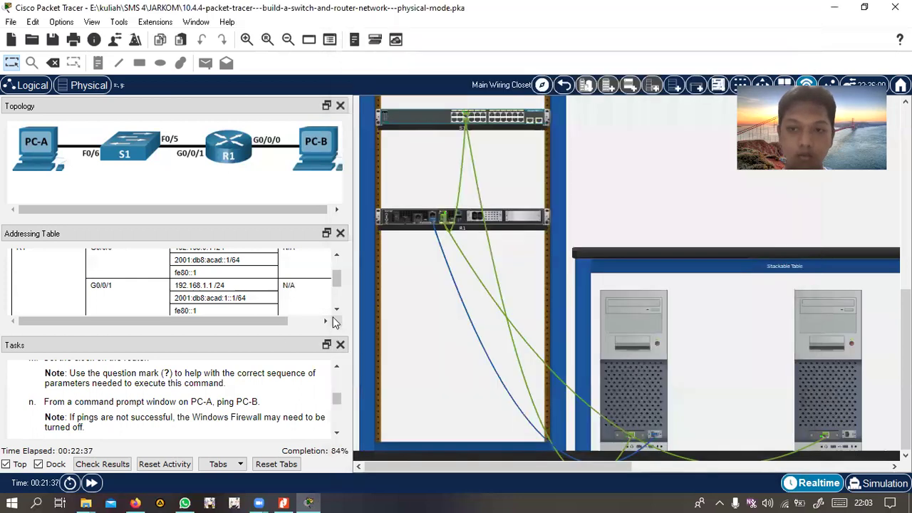
Scroll through the physical rack view and open switch S1's device window
{"action": "scroll", "coordinate": [231, 406], "scroll_direction": "down", "scroll_amount": 2}
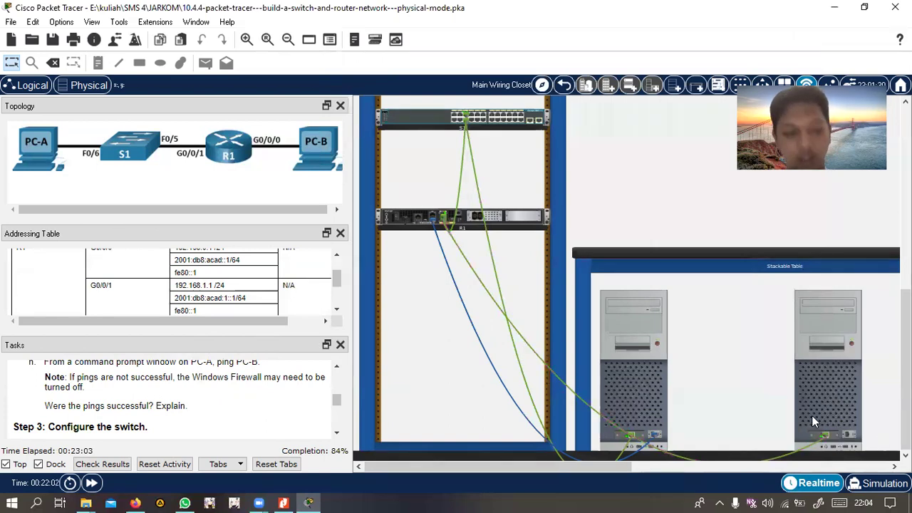
{"action": "scroll", "coordinate": [252, 415], "scroll_direction": "down", "scroll_amount": 1}
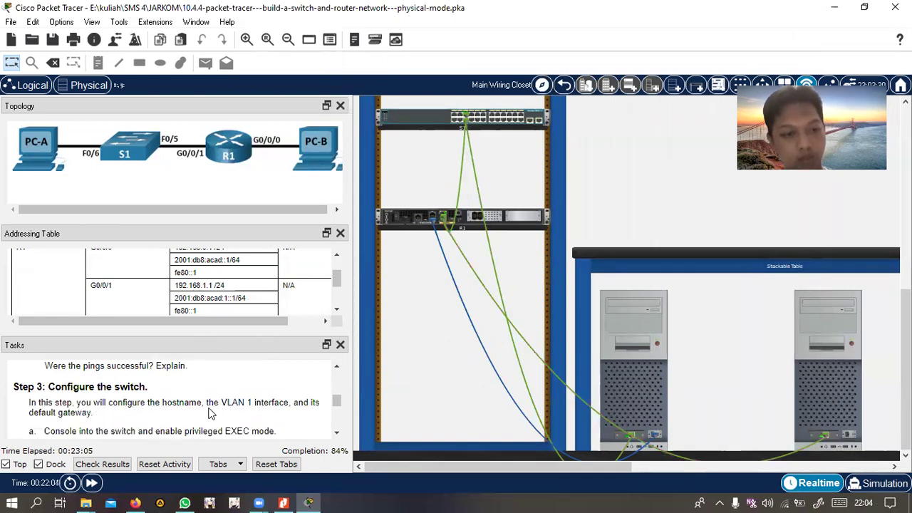
{"action": "scroll", "coordinate": [210, 413], "scroll_direction": "down", "scroll_amount": 1}
{"action": "scroll", "coordinate": [185, 409], "scroll_direction": "up", "scroll_amount": 1}
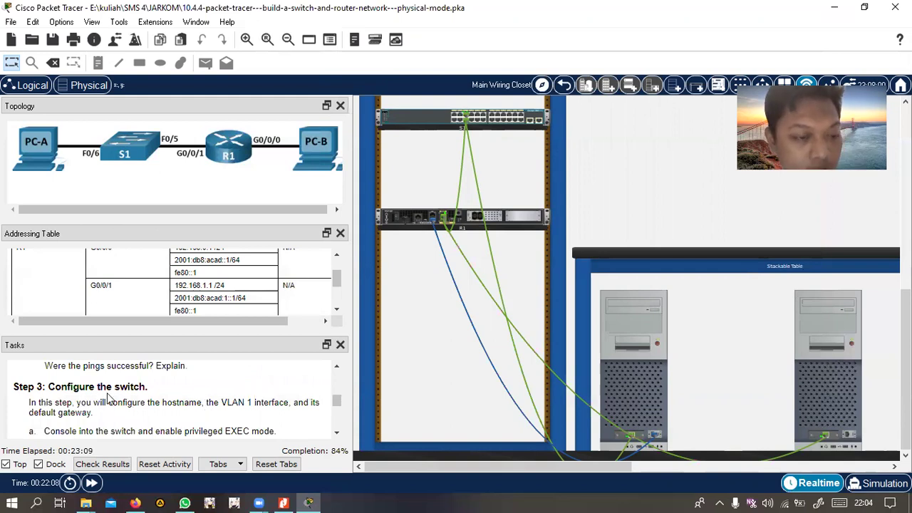
{"action": "scroll", "coordinate": [239, 423], "scroll_direction": "down", "scroll_amount": 1}
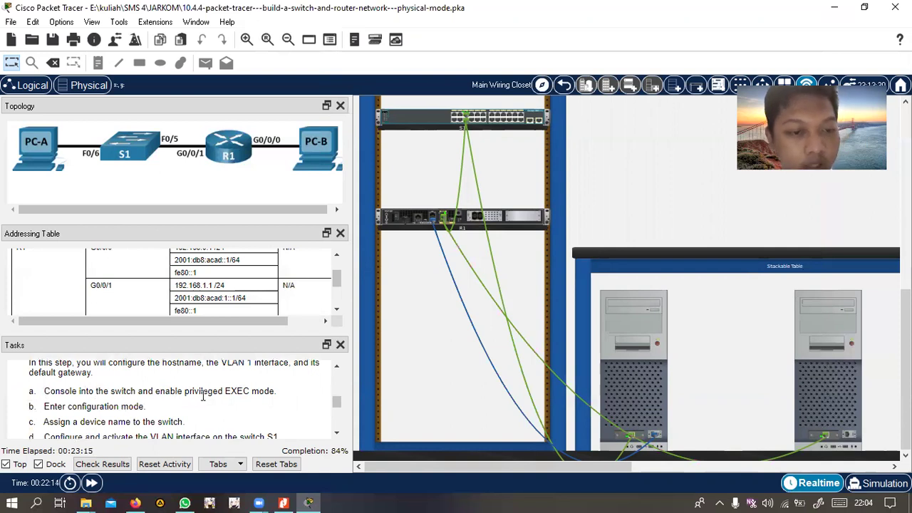
{"action": "scroll", "coordinate": [541, 204], "scroll_direction": "up", "scroll_amount": 1}
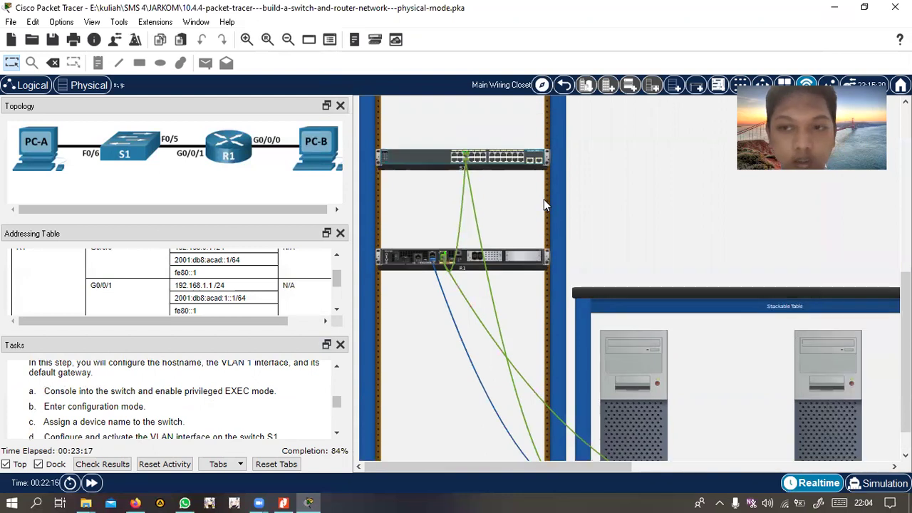
{"action": "scroll", "coordinate": [593, 177], "scroll_direction": "up", "scroll_amount": 4}
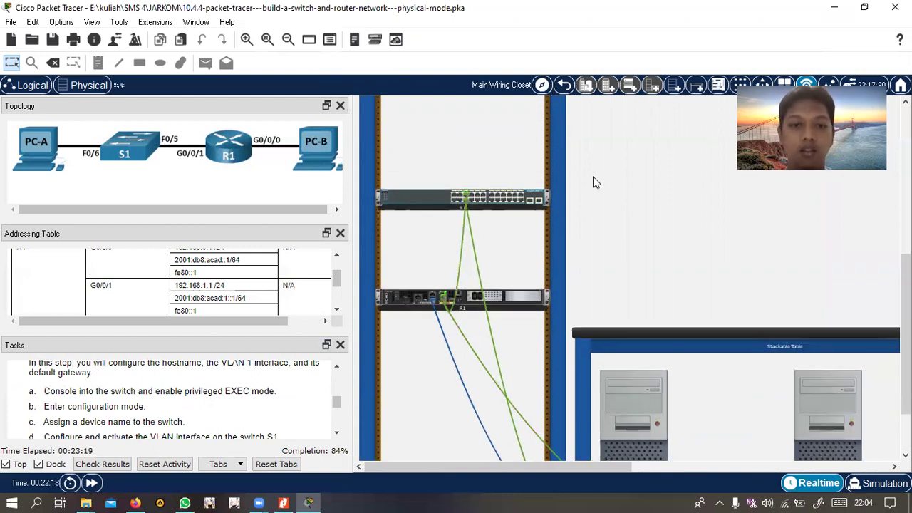
{"action": "scroll", "coordinate": [592, 184], "scroll_direction": "up", "scroll_amount": 2}
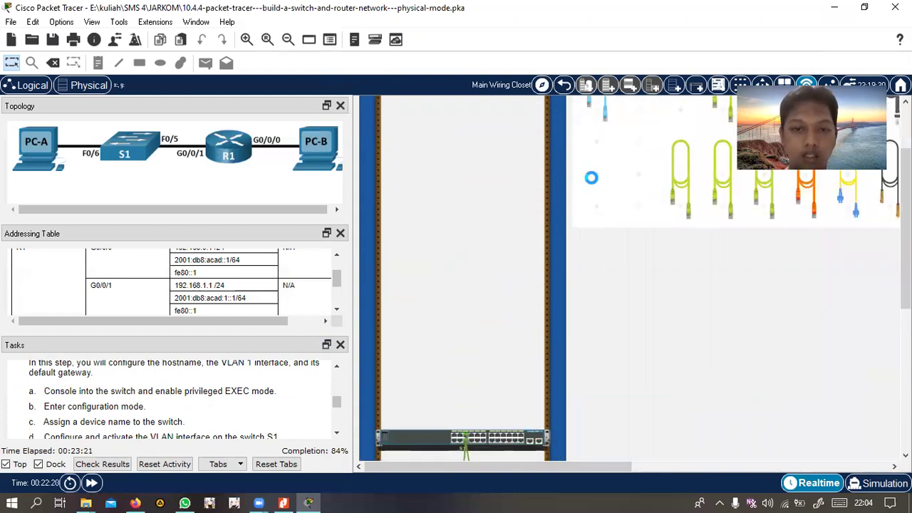
{"action": "scroll", "coordinate": [592, 184], "scroll_direction": "down", "scroll_amount": 1}
{"action": "scroll", "coordinate": [586, 256], "scroll_direction": "down", "scroll_amount": 1}
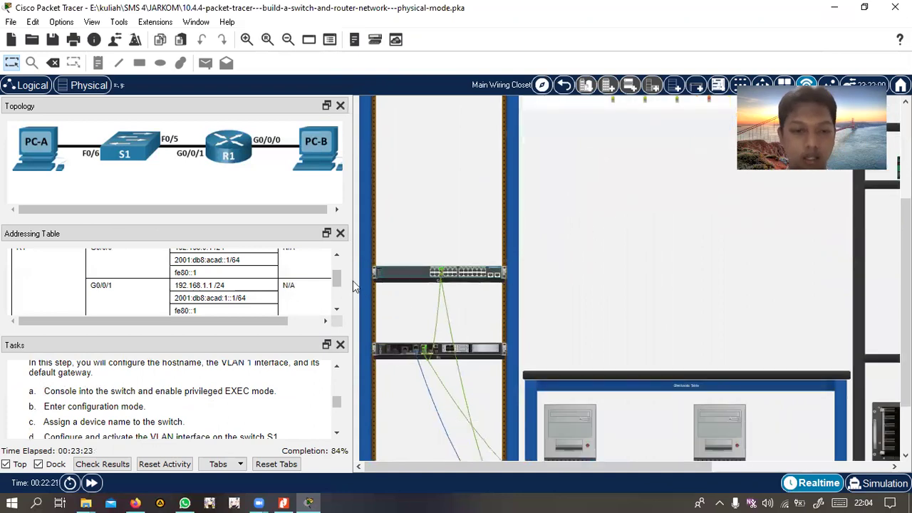
{"action": "left_click", "coordinate": [420, 282]}
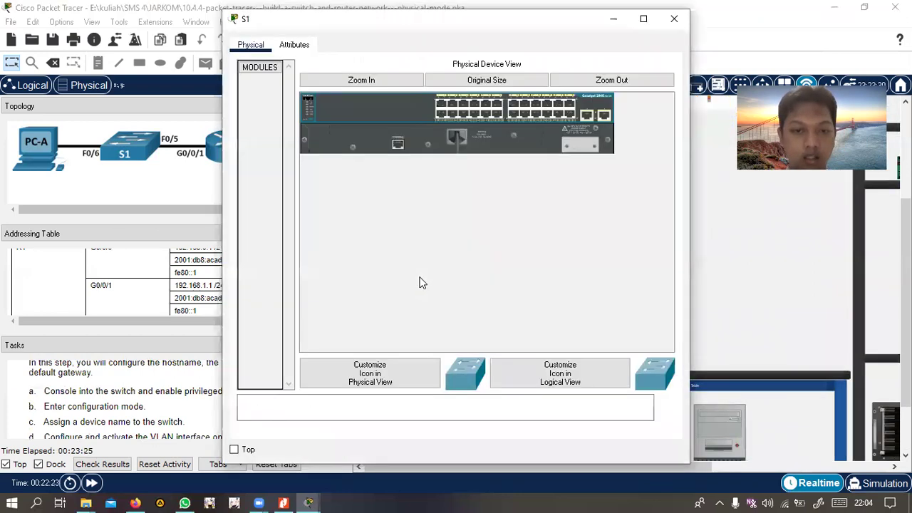
Close S1, then inspect the rack switch's front panel zoomed in and close it
{"action": "left_click", "coordinate": [674, 20]}
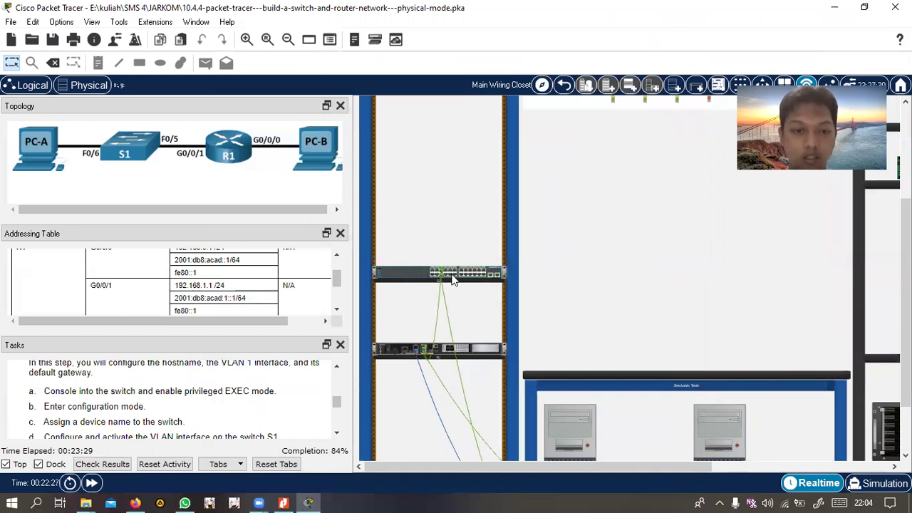
{"action": "right_click", "coordinate": [500, 274]}
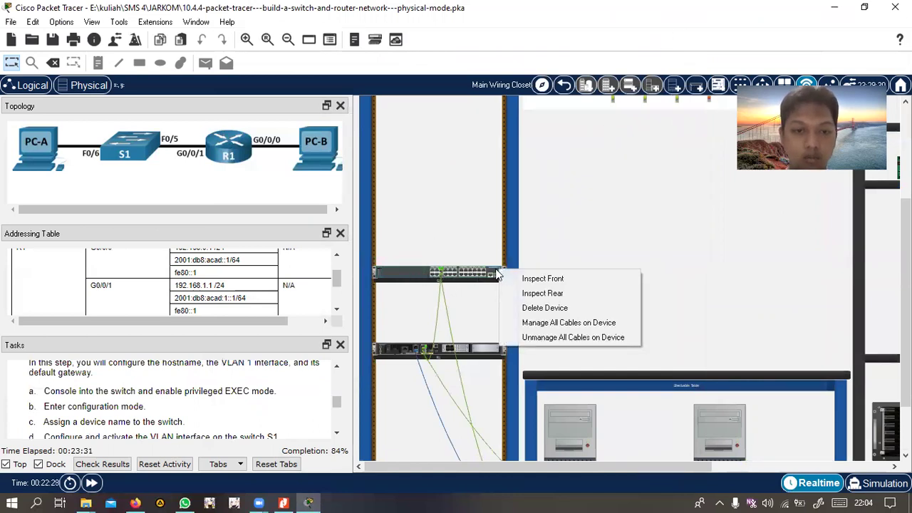
{"action": "left_click", "coordinate": [499, 275]}
{"action": "left_click", "coordinate": [452, 278]}
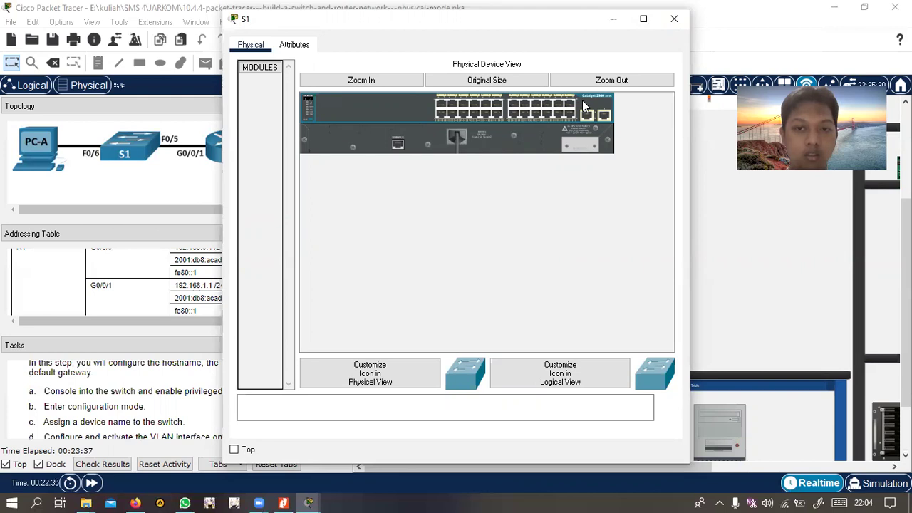
{"action": "left_click", "coordinate": [399, 79]}
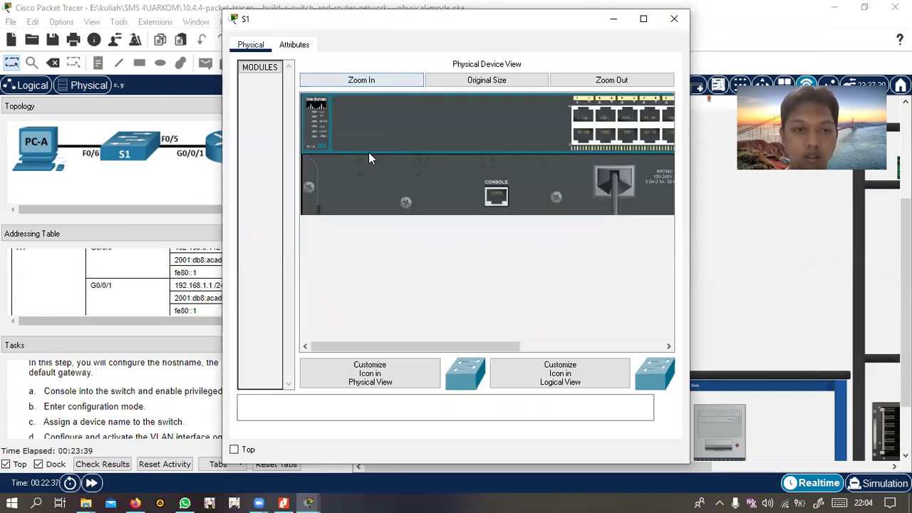
{"action": "left_click", "coordinate": [674, 19]}
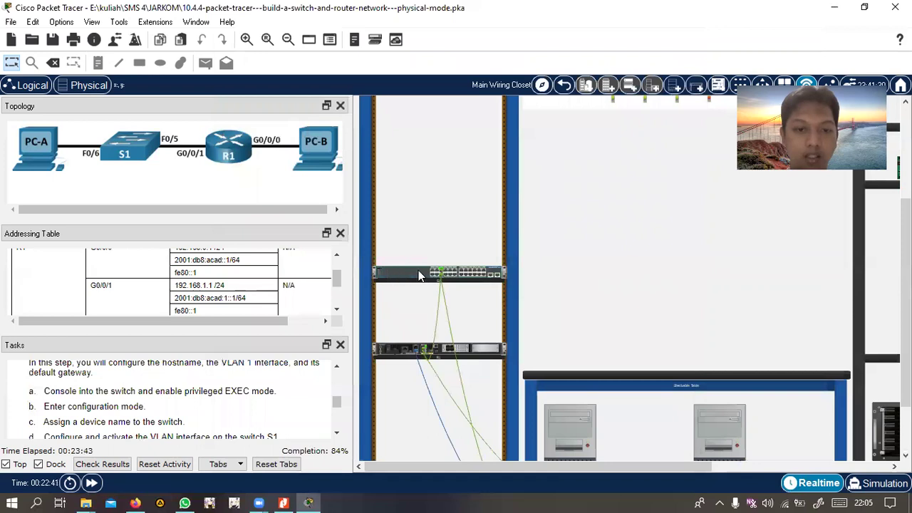
Plug a cable into switch port FastEthernet0/3, return it to the shelf, and scroll Tasks to Step 4
{"action": "scroll", "coordinate": [535, 267], "scroll_direction": "up", "scroll_amount": 5}
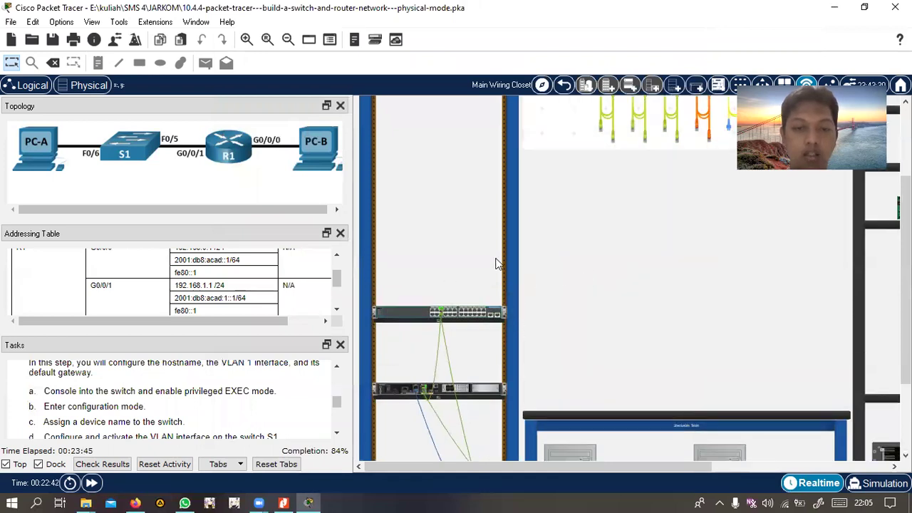
{"action": "left_click", "coordinate": [546, 159]}
{"action": "scroll", "coordinate": [550, 273], "scroll_direction": "down", "scroll_amount": 5}
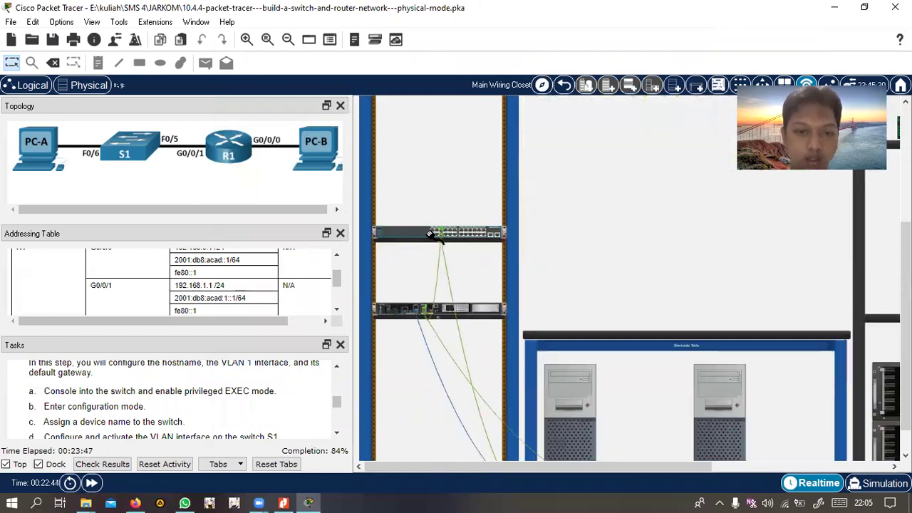
{"action": "left_click", "coordinate": [433, 231]}
{"action": "scroll", "coordinate": [546, 184], "scroll_direction": "up", "scroll_amount": 5}
{"action": "left_click", "coordinate": [539, 191]}
{"action": "scroll", "coordinate": [539, 192], "scroll_direction": "down", "scroll_amount": 5}
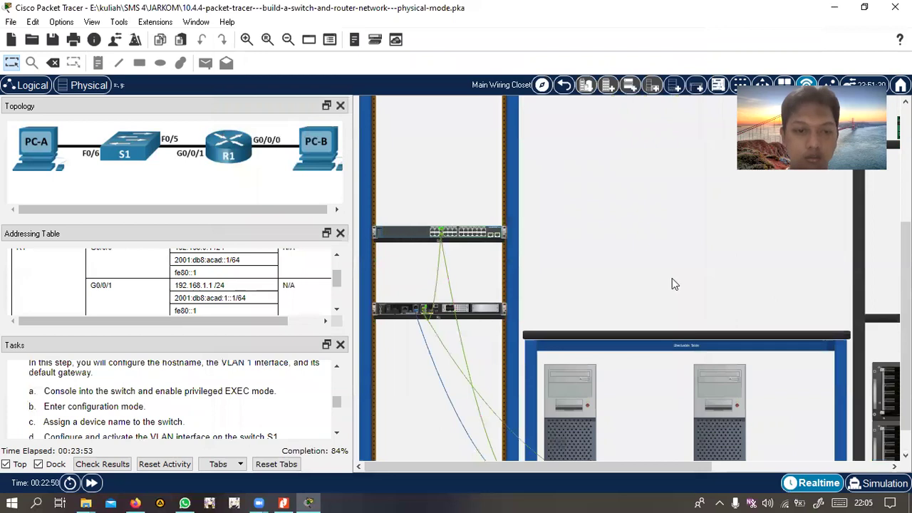
{"action": "scroll", "coordinate": [672, 281], "scroll_direction": "down", "scroll_amount": 1}
{"action": "scroll", "coordinate": [149, 392], "scroll_direction": "down", "scroll_amount": 5}
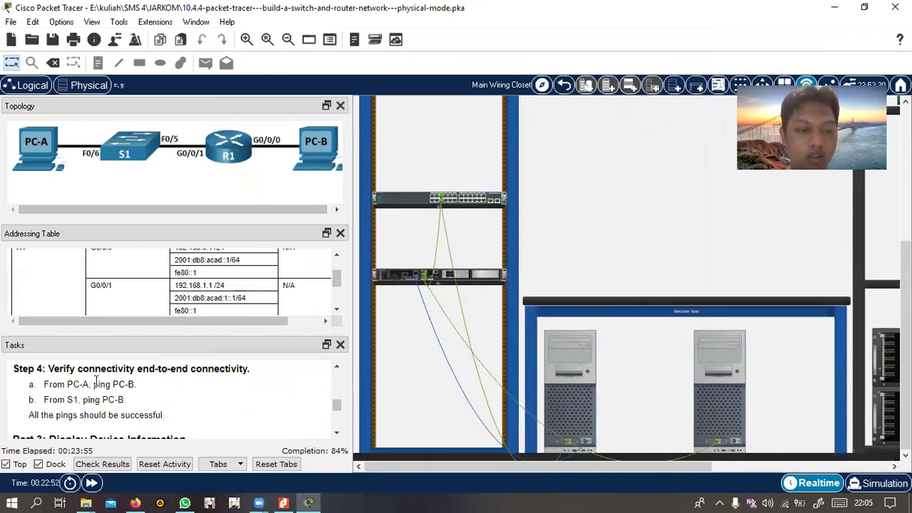
Ping 192.168.0.3 again from PC-A, getting 4 of 4 replies, then close PC-A
{"action": "left_click", "coordinate": [579, 365]}
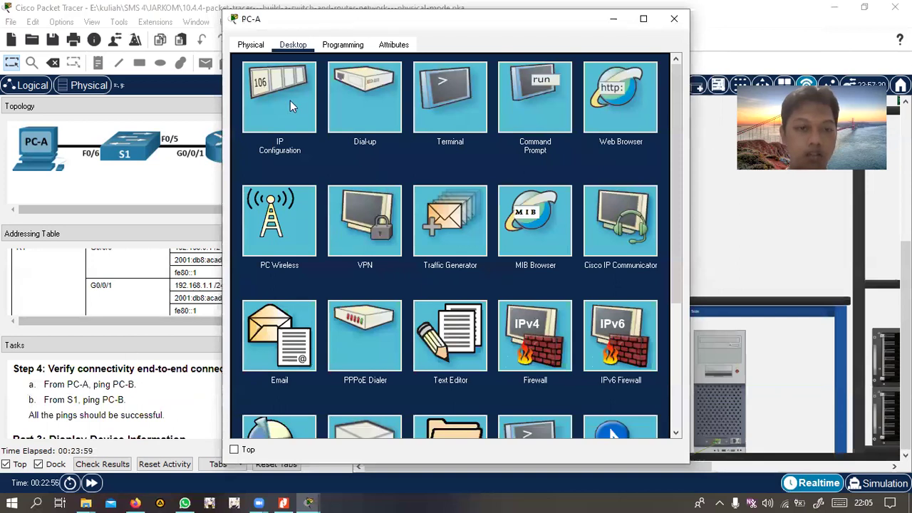
{"action": "left_click", "coordinate": [521, 98]}
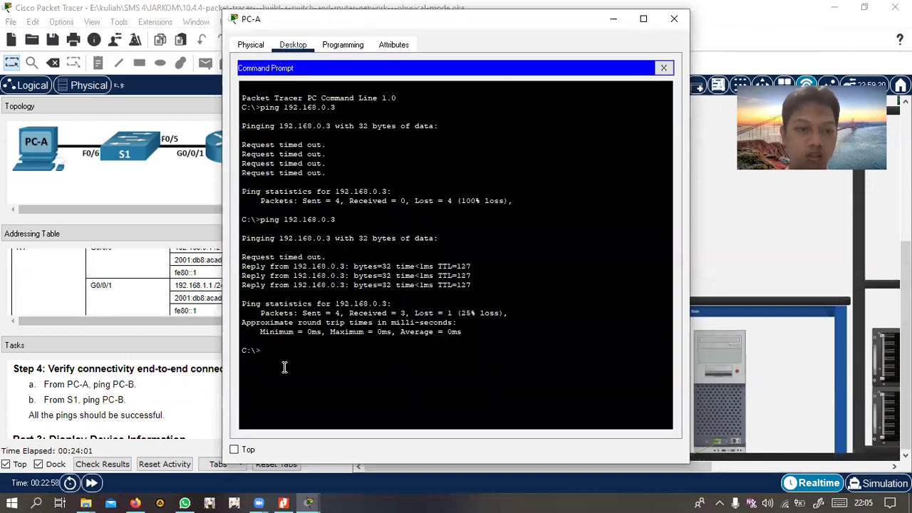
{"action": "type", "text": "pin"}
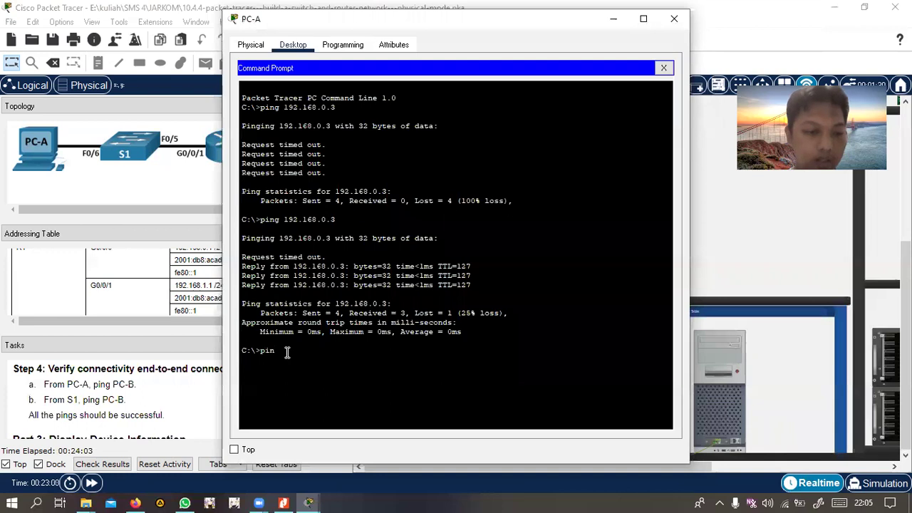
{"action": "type", "text": "g 192"}
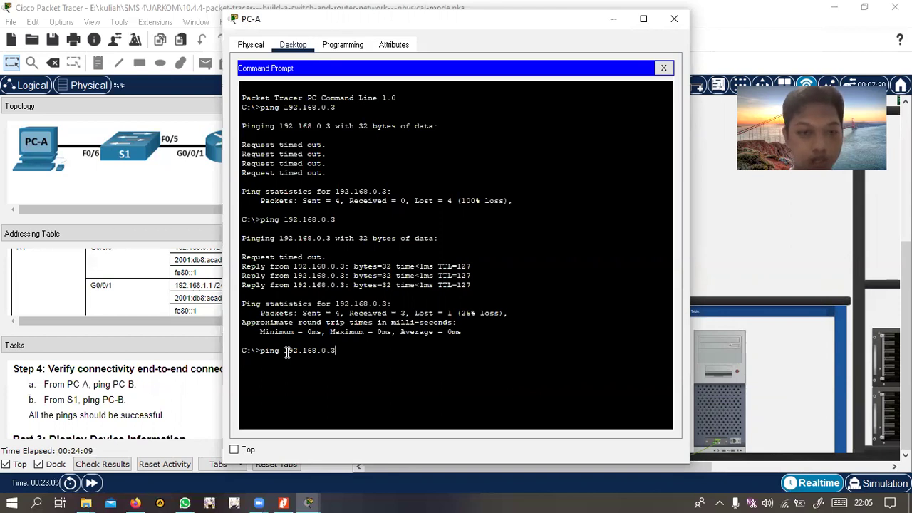
{"action": "type", "text": ".168.0.3"}
{"action": "key", "text": "Return"}
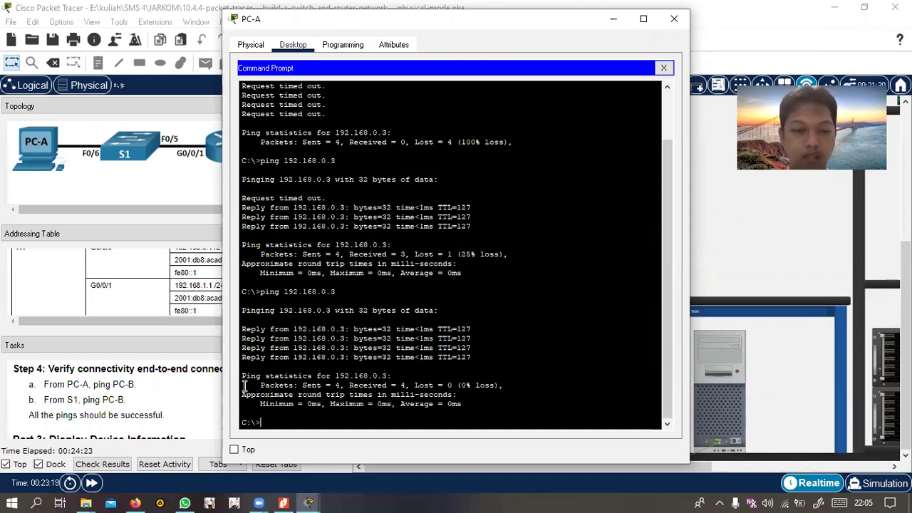
{"action": "left_click", "coordinate": [674, 19]}
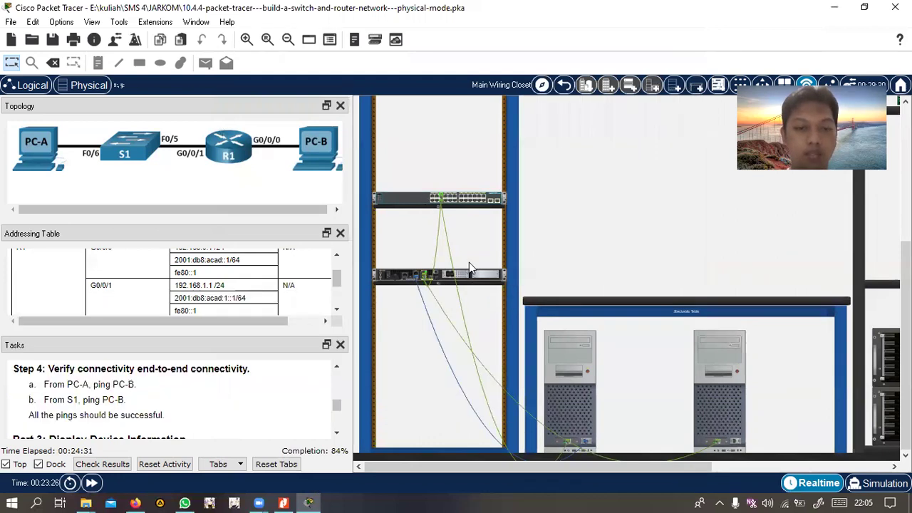
Scroll the Tasks panel to Part 3 Step 1 and open PC-A's device window from the rack
{"action": "mouse_move", "coordinate": [467, 201]}
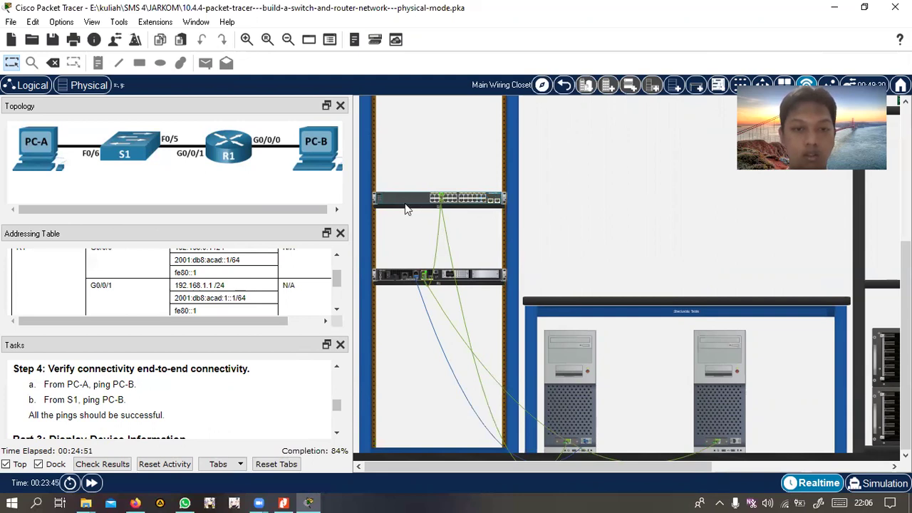
{"action": "scroll", "coordinate": [95, 421], "scroll_direction": "down", "scroll_amount": 3}
{"action": "scroll", "coordinate": [95, 420], "scroll_direction": "up", "scroll_amount": 1}
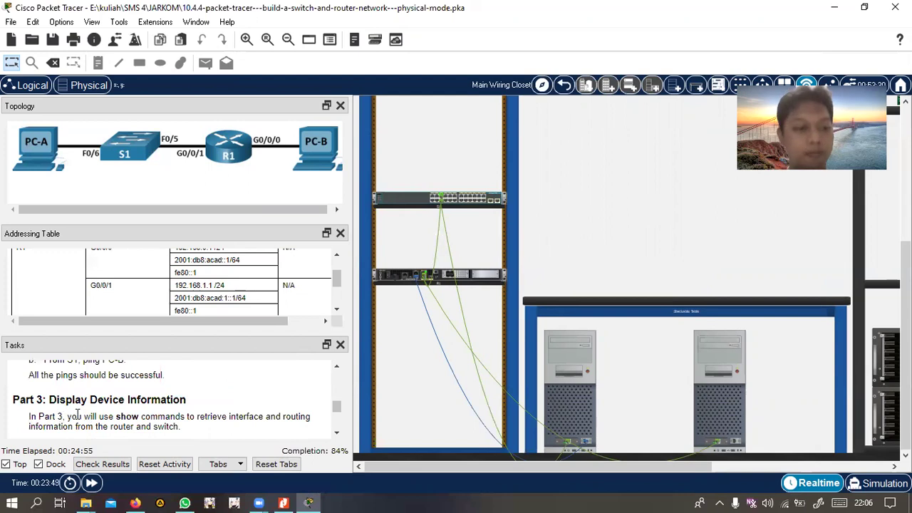
{"action": "scroll", "coordinate": [146, 416], "scroll_direction": "down", "scroll_amount": 1}
{"action": "scroll", "coordinate": [144, 413], "scroll_direction": "up", "scroll_amount": 1}
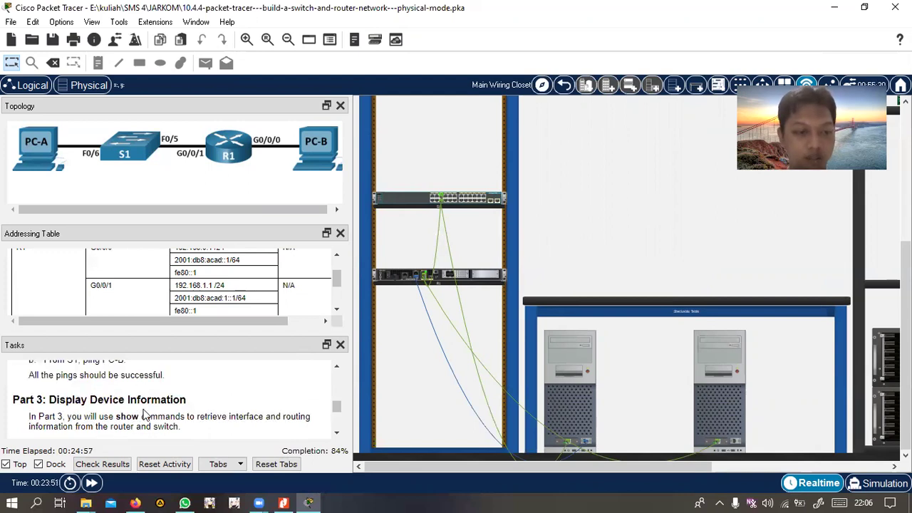
{"action": "scroll", "coordinate": [145, 415], "scroll_direction": "down", "scroll_amount": 1}
{"action": "scroll", "coordinate": [95, 412], "scroll_direction": "down", "scroll_amount": 1}
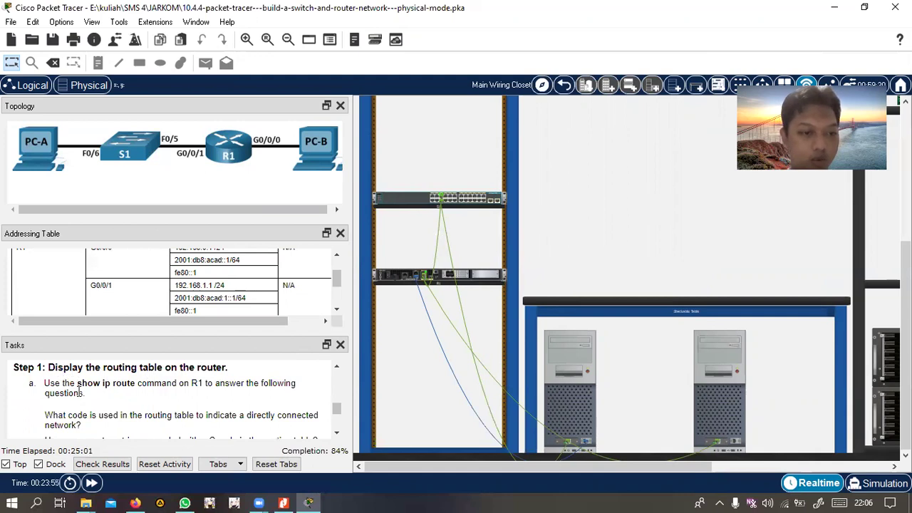
{"action": "left_click", "coordinate": [570, 366]}
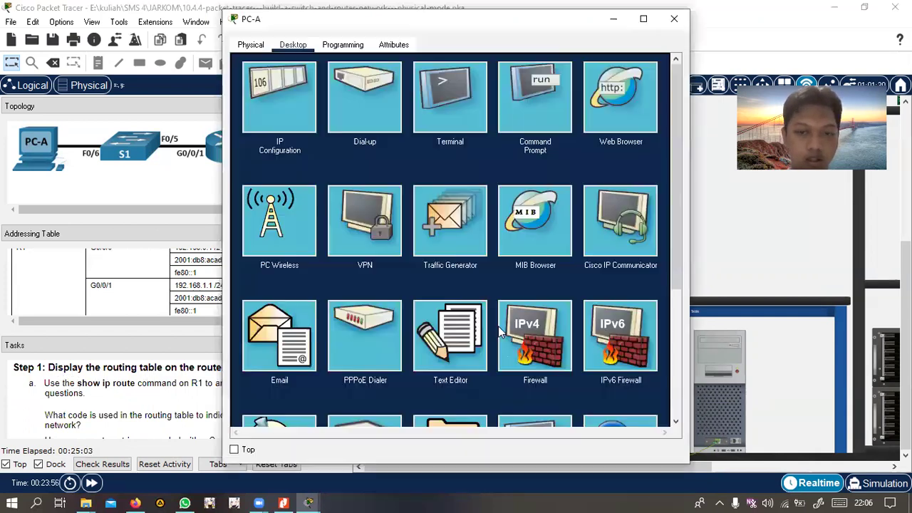
Connect PC-A's terminal to R1 with default settings and run 'show ip route' to view the routing table
{"action": "left_click", "coordinate": [448, 119]}
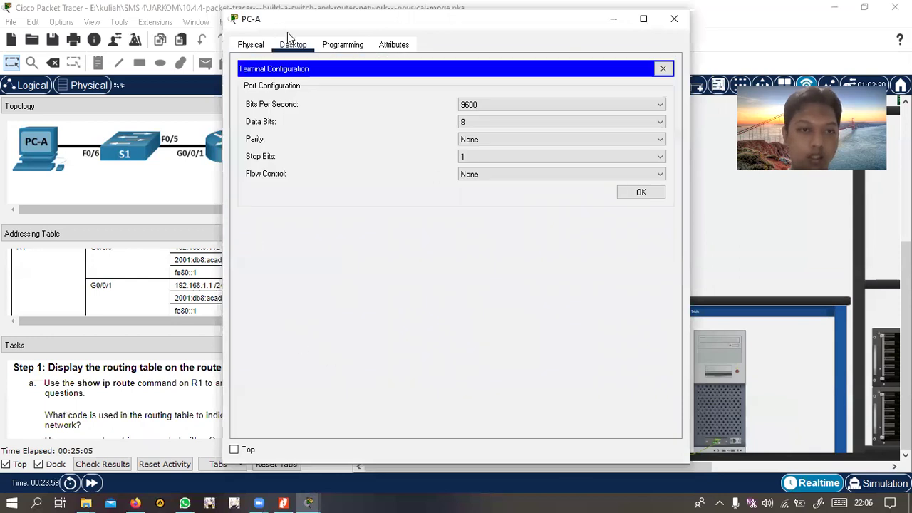
{"action": "left_click", "coordinate": [641, 191]}
{"action": "left_click_drag", "start_coordinate": [294, 20], "coordinate": [406, 26]}
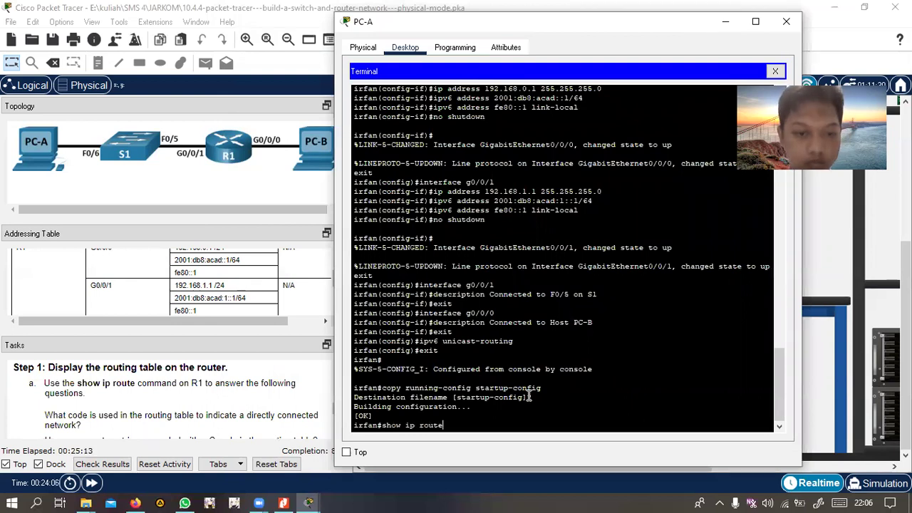
{"action": "key", "text": "Return"}
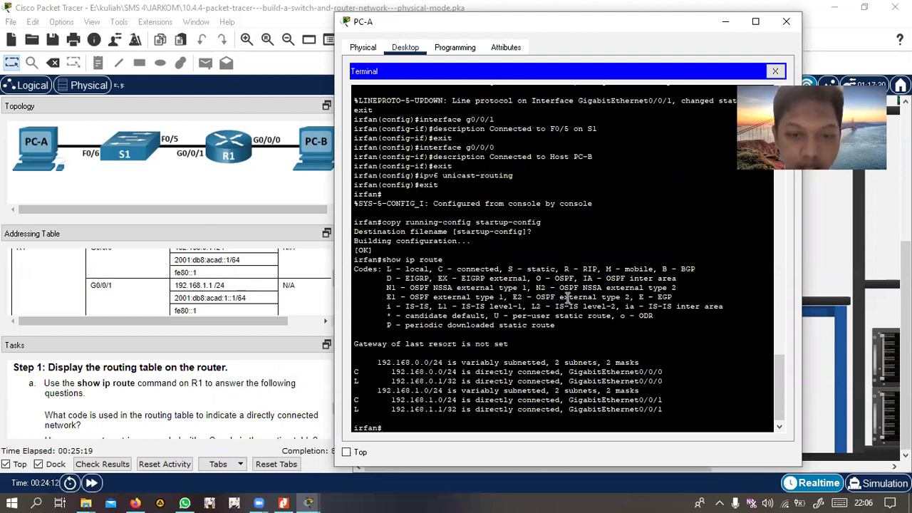
{"action": "scroll", "coordinate": [147, 385], "scroll_direction": "down", "scroll_amount": 1}
{"action": "scroll", "coordinate": [98, 388], "scroll_direction": "up", "scroll_amount": 1}
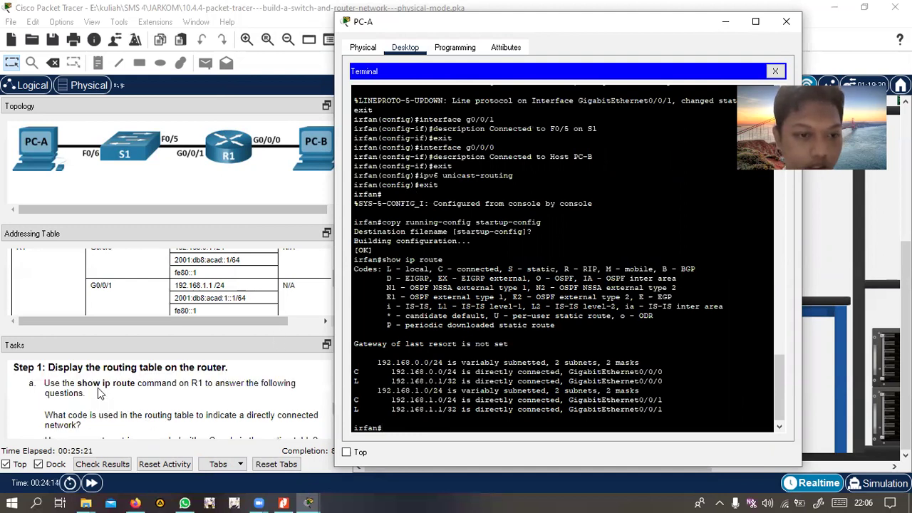
{"action": "scroll", "coordinate": [91, 394], "scroll_direction": "down", "scroll_amount": 1}
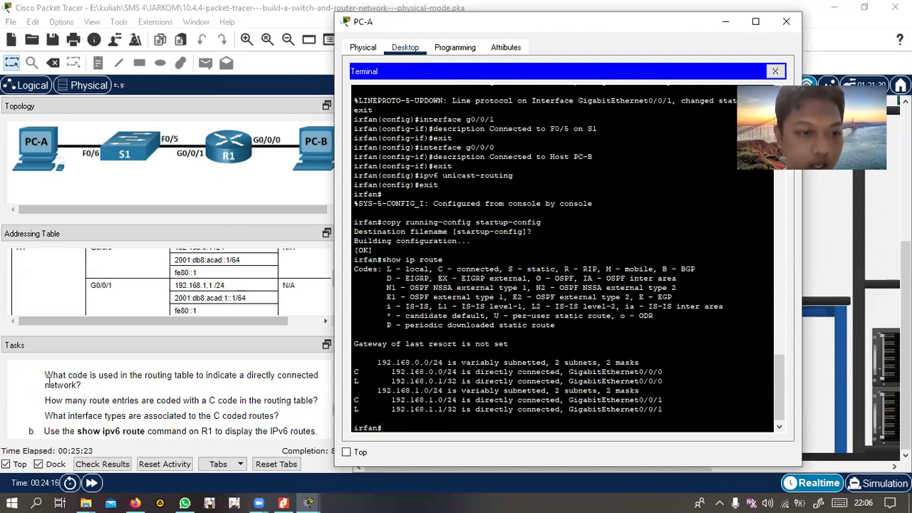
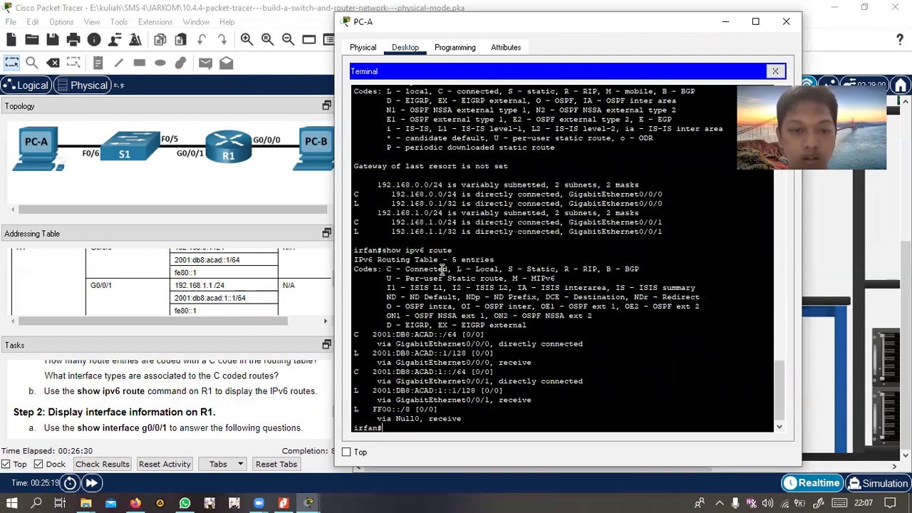
Scroll the PC-A terminal to see all five entries of R1's 'show ipv6 route' output
{"action": "scroll", "coordinate": [477, 281], "scroll_direction": "down", "scroll_amount": 1}
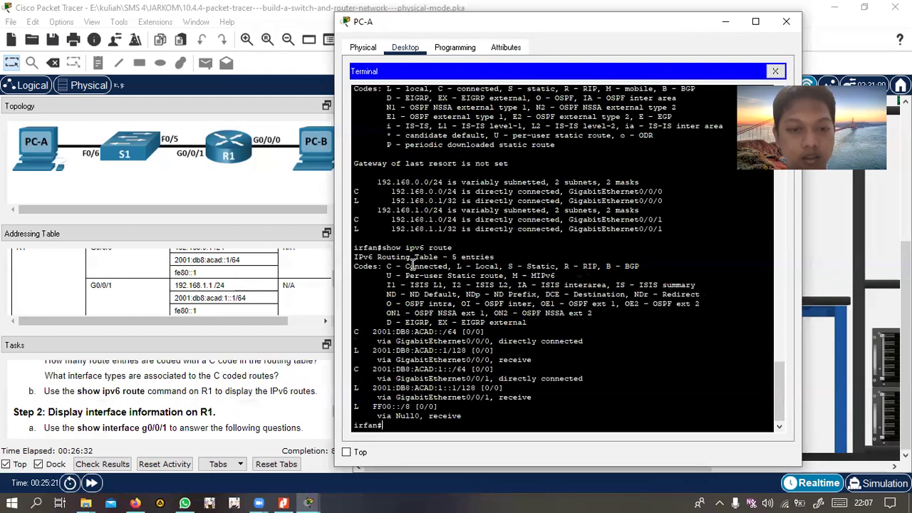
Reopen PC-A's terminal to R1 with default port settings and move the window right
{"action": "left_click", "coordinate": [786, 21]}
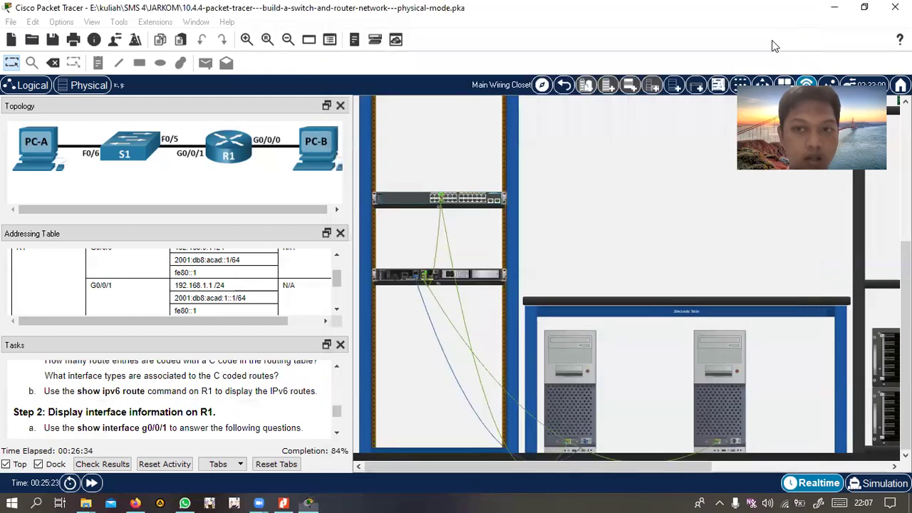
{"action": "scroll", "coordinate": [82, 410], "scroll_direction": "down", "scroll_amount": 1}
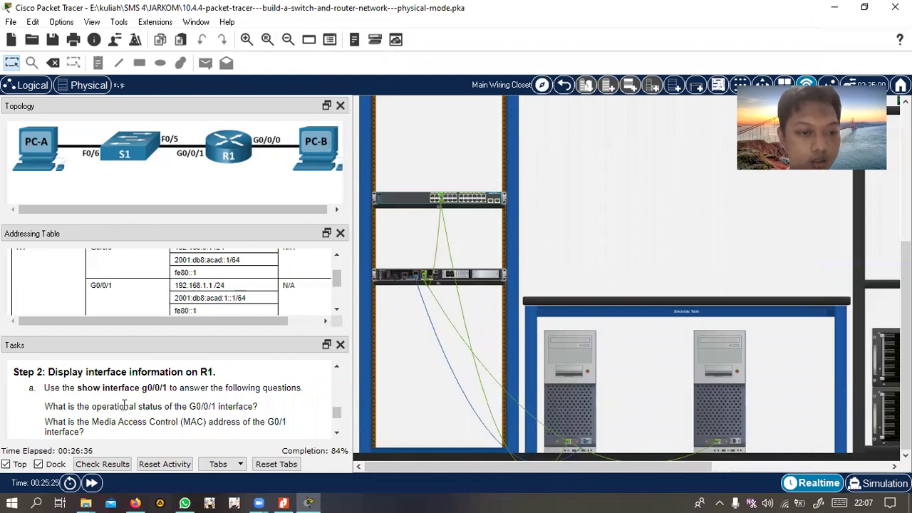
{"action": "left_click", "coordinate": [577, 358]}
{"action": "left_click", "coordinate": [451, 106]}
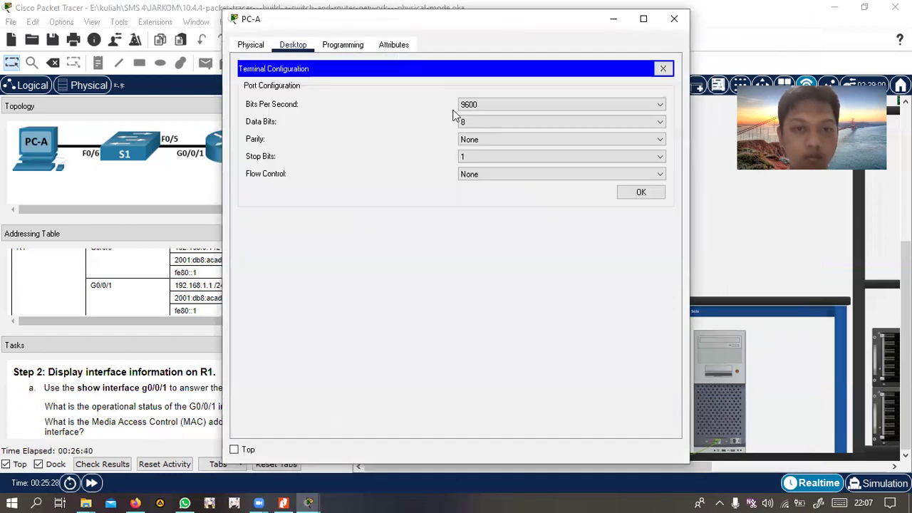
{"action": "left_click", "coordinate": [622, 193]}
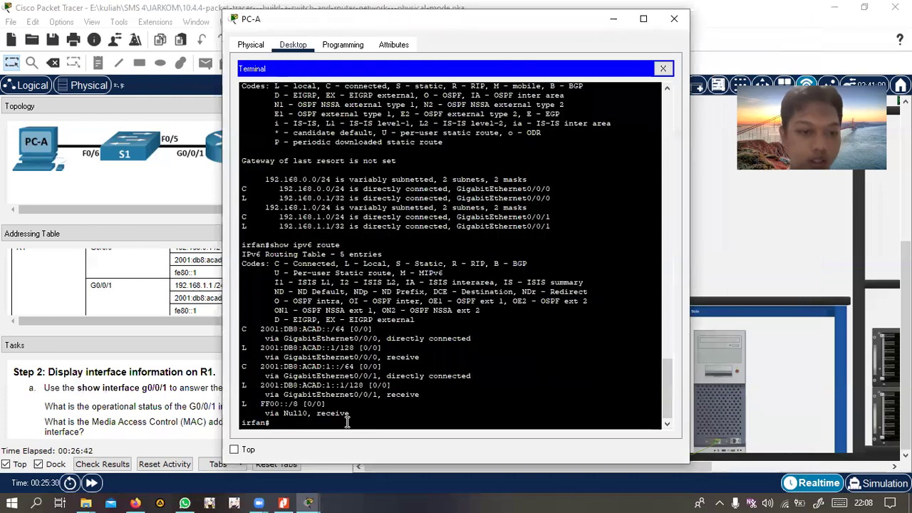
{"action": "left_click_drag", "start_coordinate": [328, 19], "coordinate": [401, 29]}
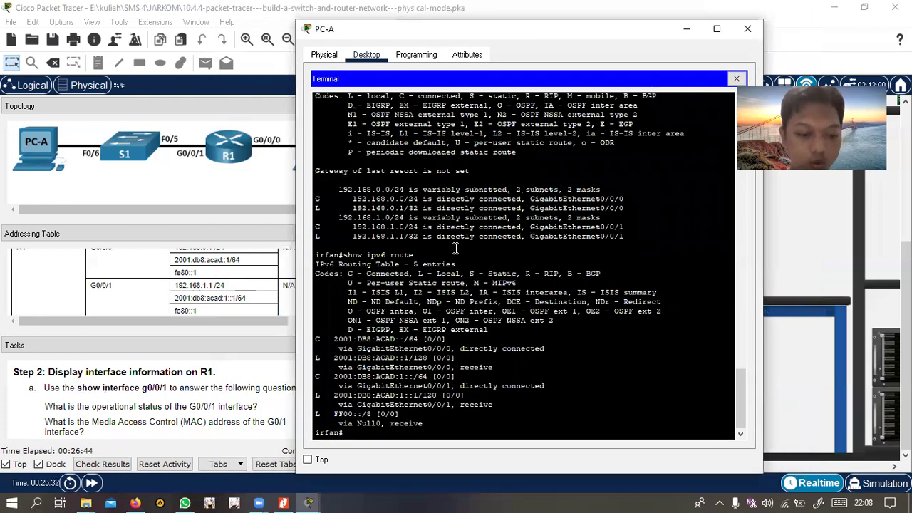
Run 'show interface g0/0/1' on R1: up/up, MAC 0060.4731.8102, 192.168.1.1/24
{"action": "type", "text": "show"}
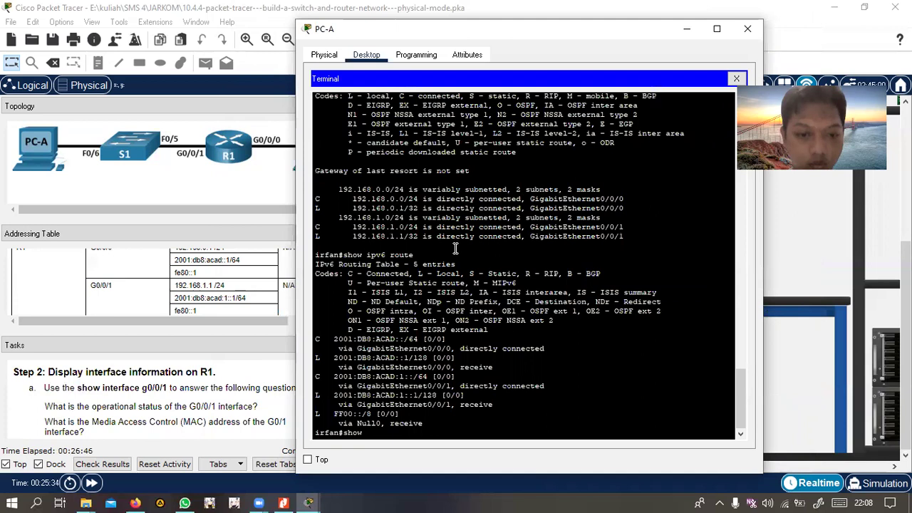
{"action": "type", "text": " interface"}
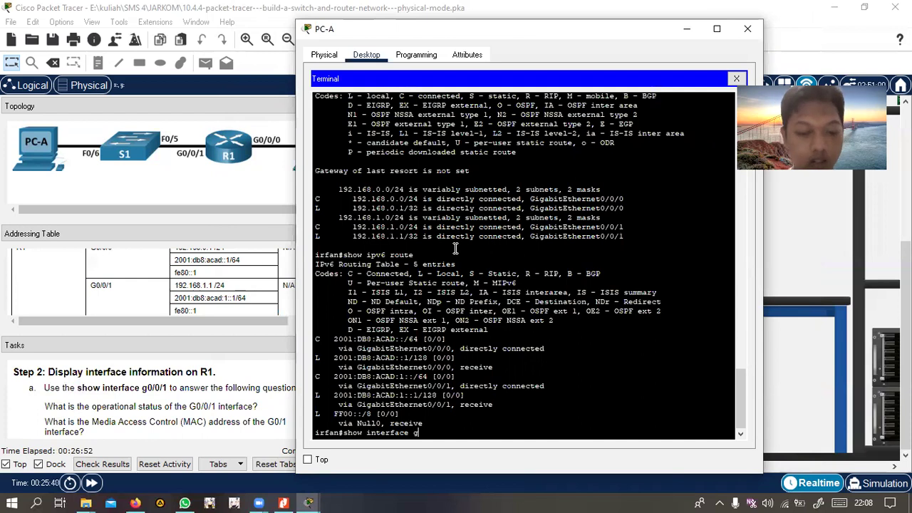
{"action": "type", "text": "g0/0/1"}
{"action": "key", "text": "Return"}
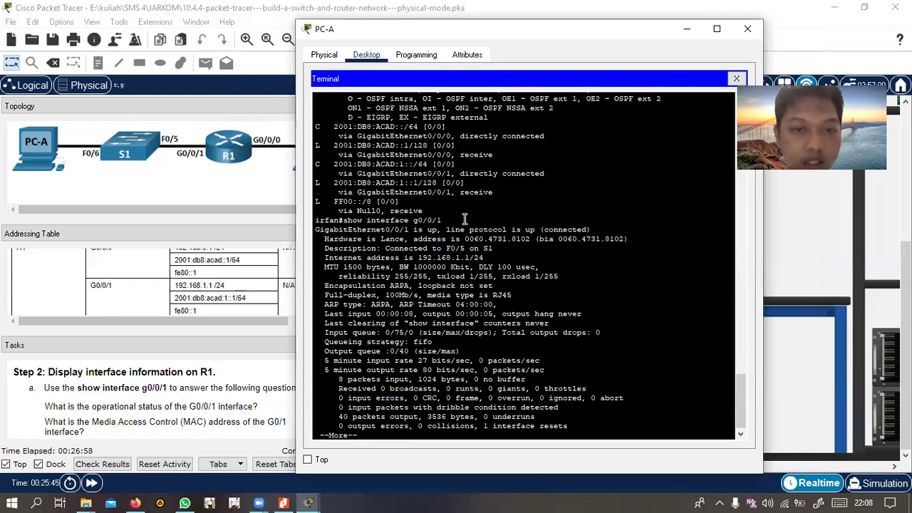
{"action": "left_click", "coordinate": [395, 238]}
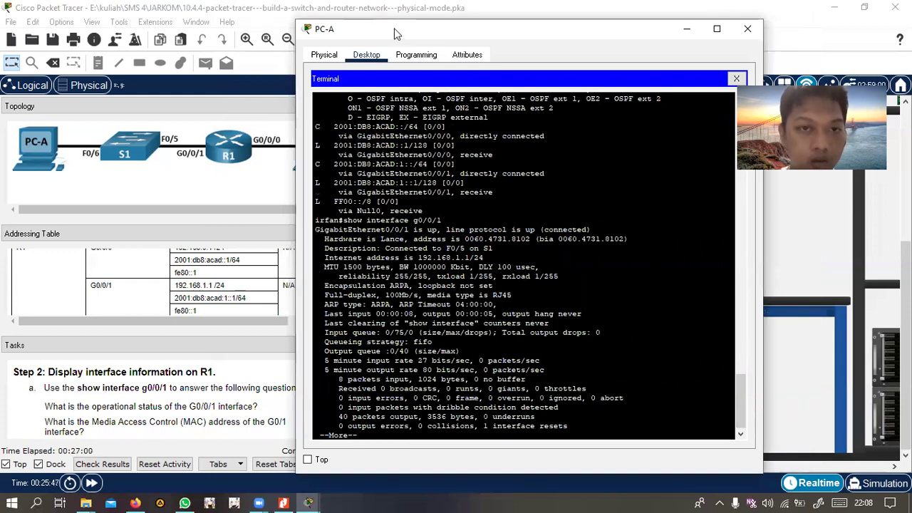
{"action": "left_click_drag", "start_coordinate": [397, 34], "coordinate": [439, 32]}
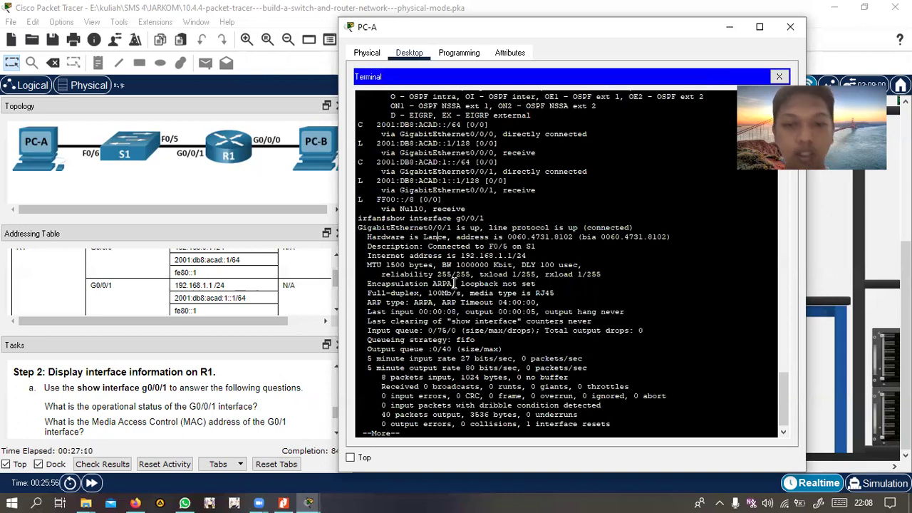
{"action": "left_click_drag", "start_coordinate": [584, 226], "coordinate": [647, 226]}
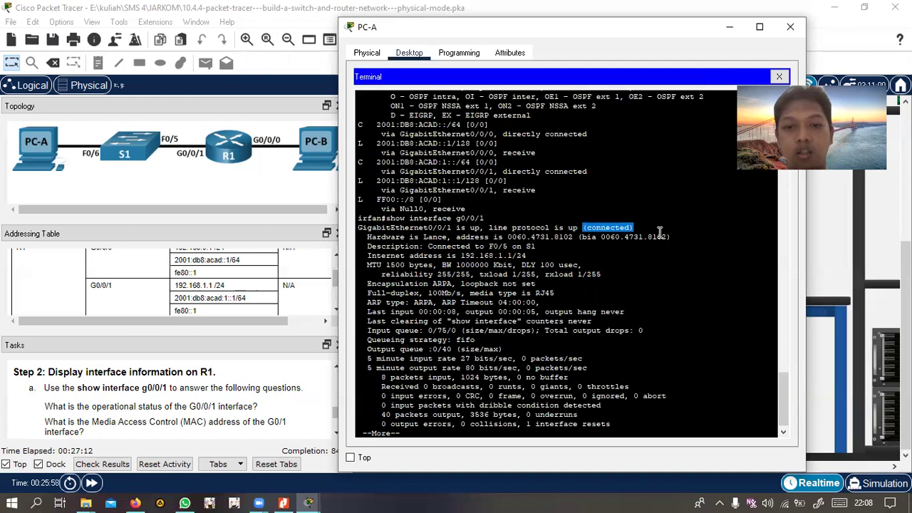
{"action": "left_click", "coordinate": [693, 232]}
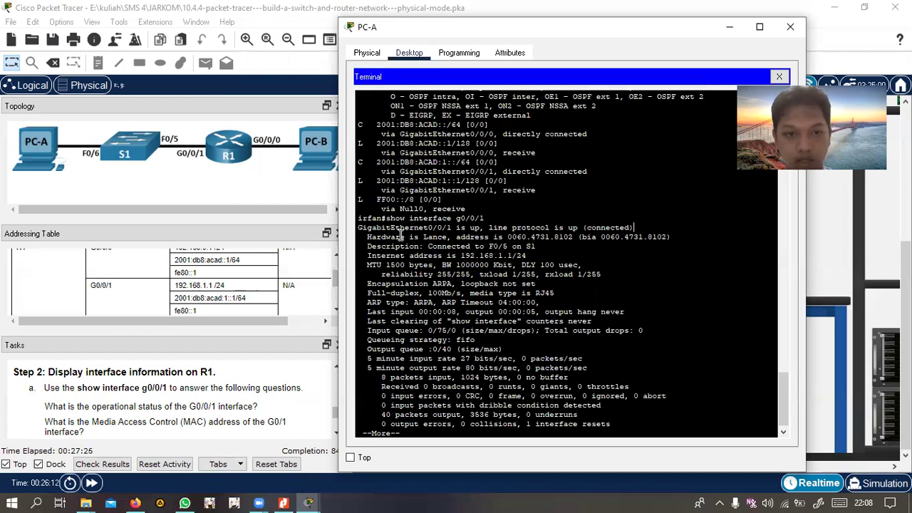
{"action": "left_click_drag", "start_coordinate": [456, 238], "coordinate": [510, 237]}
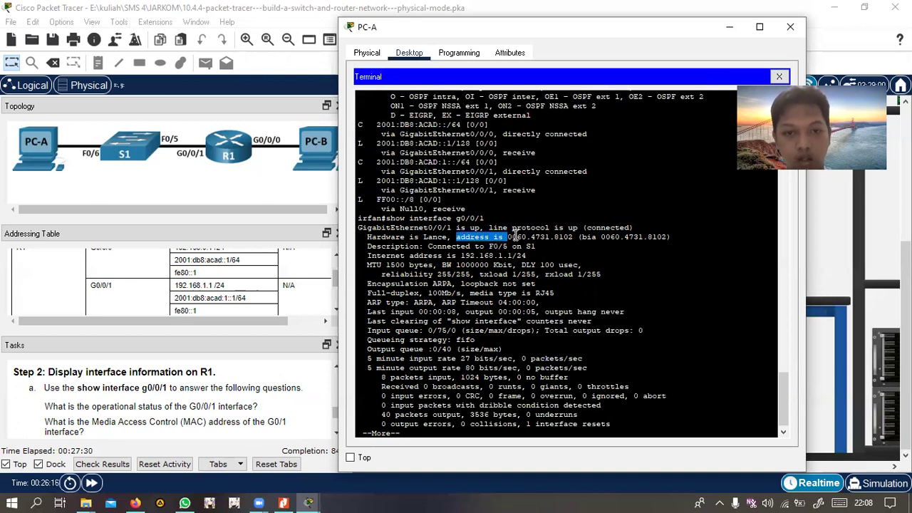
{"action": "left_click", "coordinate": [535, 238]}
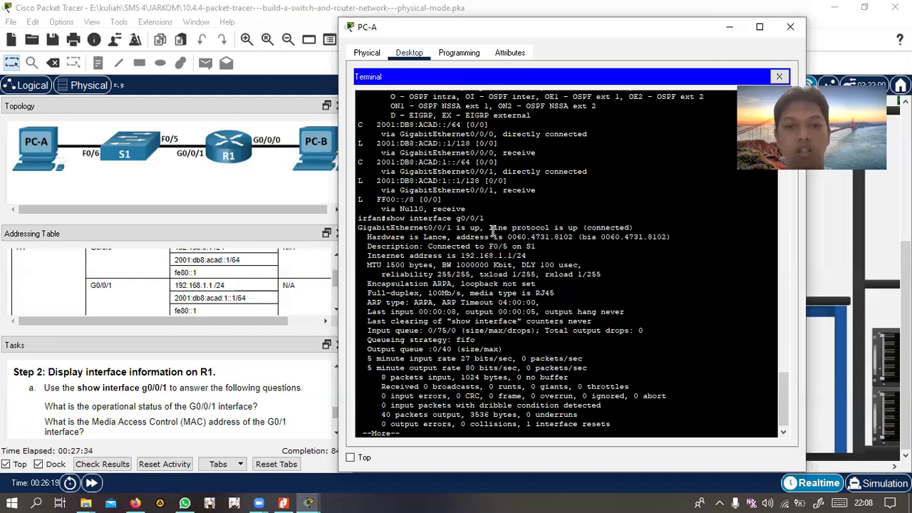
{"action": "left_click_drag", "start_coordinate": [508, 238], "coordinate": [574, 237]}
{"action": "left_click", "coordinate": [584, 294]}
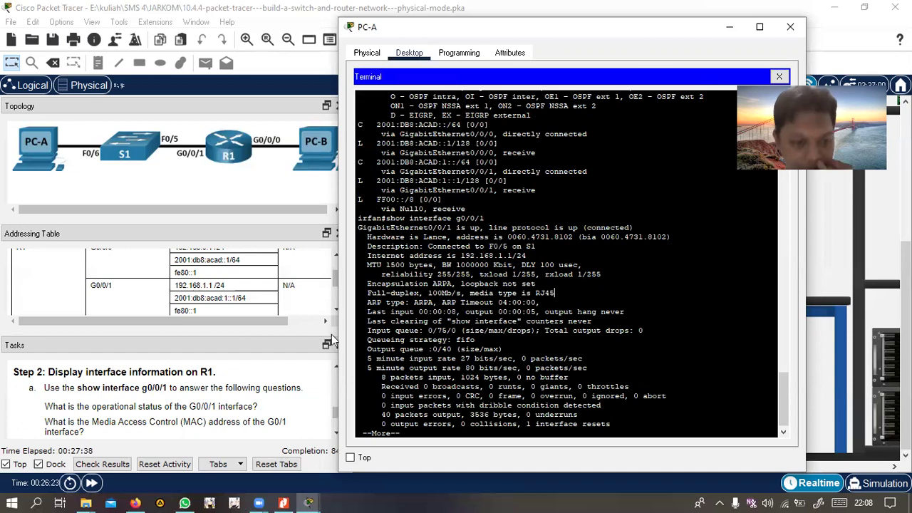
{"action": "scroll", "coordinate": [251, 383], "scroll_direction": "down", "scroll_amount": 1}
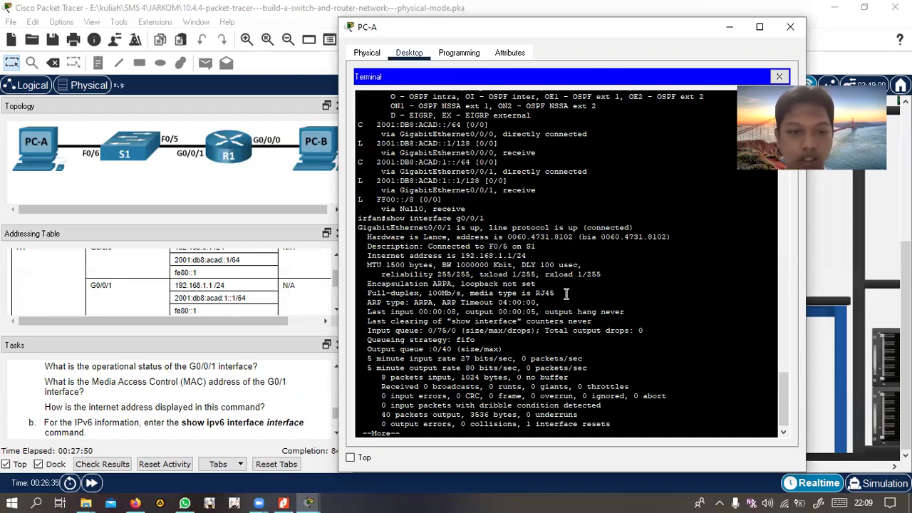
{"action": "scroll", "coordinate": [207, 295], "scroll_direction": "down", "scroll_amount": 1}
{"action": "scroll", "coordinate": [207, 296], "scroll_direction": "up", "scroll_amount": 1}
{"action": "scroll", "coordinate": [207, 296], "scroll_direction": "up", "scroll_amount": 1}
{"action": "scroll", "coordinate": [207, 296], "scroll_direction": "down", "scroll_amount": 2}
{"action": "scroll", "coordinate": [206, 296], "scroll_direction": "up", "scroll_amount": 1}
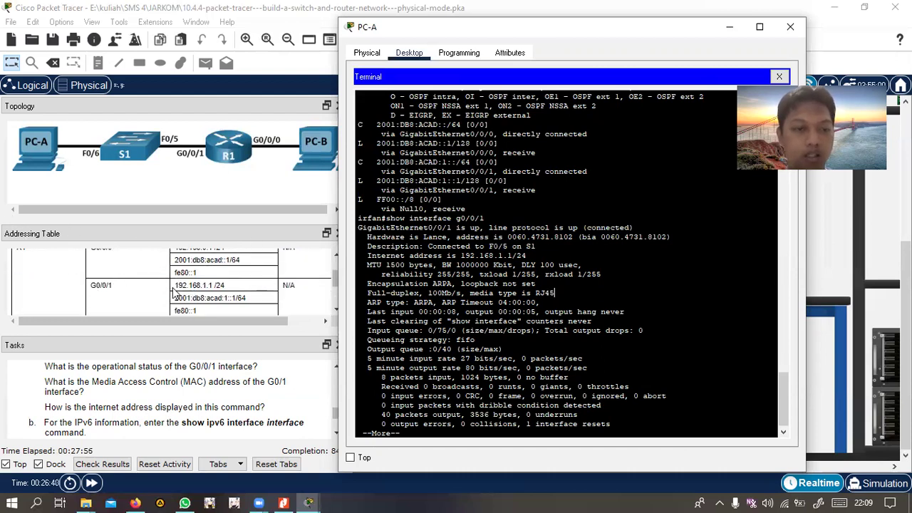
{"action": "scroll", "coordinate": [177, 289], "scroll_direction": "up", "scroll_amount": 2}
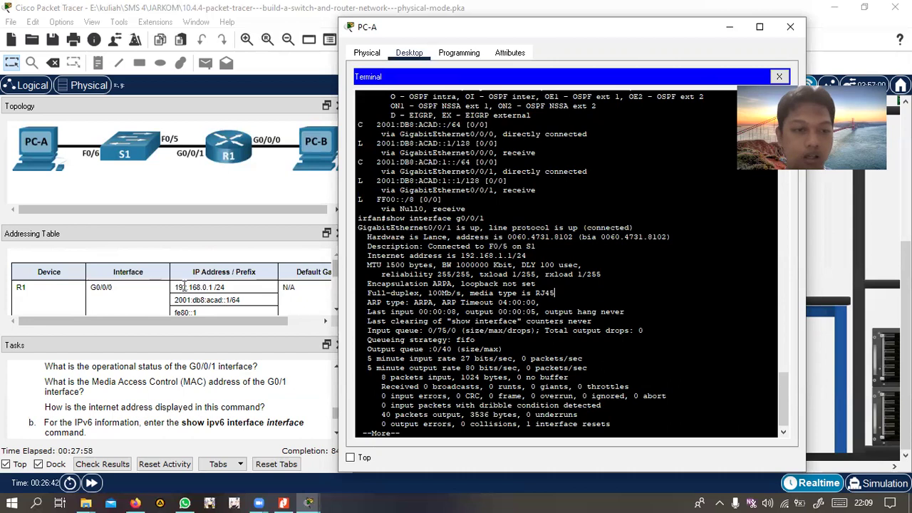
{"action": "scroll", "coordinate": [180, 285], "scroll_direction": "down", "scroll_amount": 2}
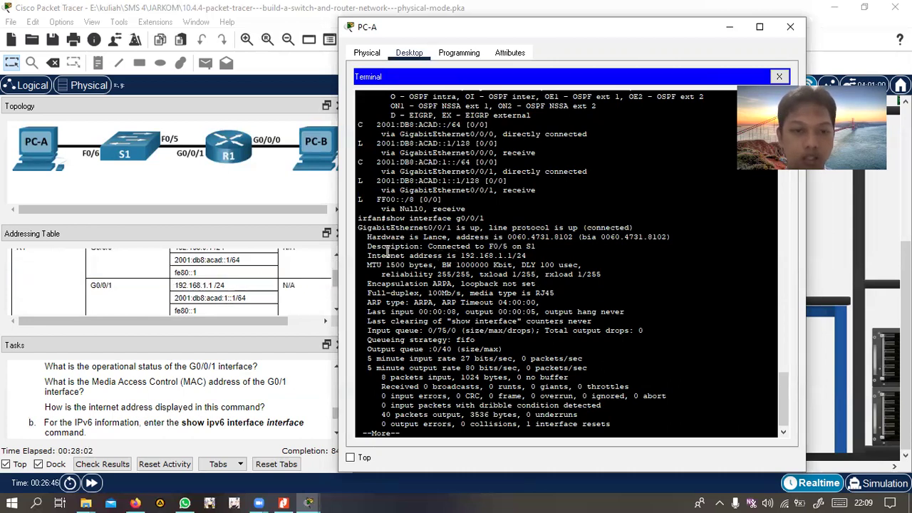
{"action": "left_click_drag", "start_coordinate": [460, 255], "coordinate": [527, 256]}
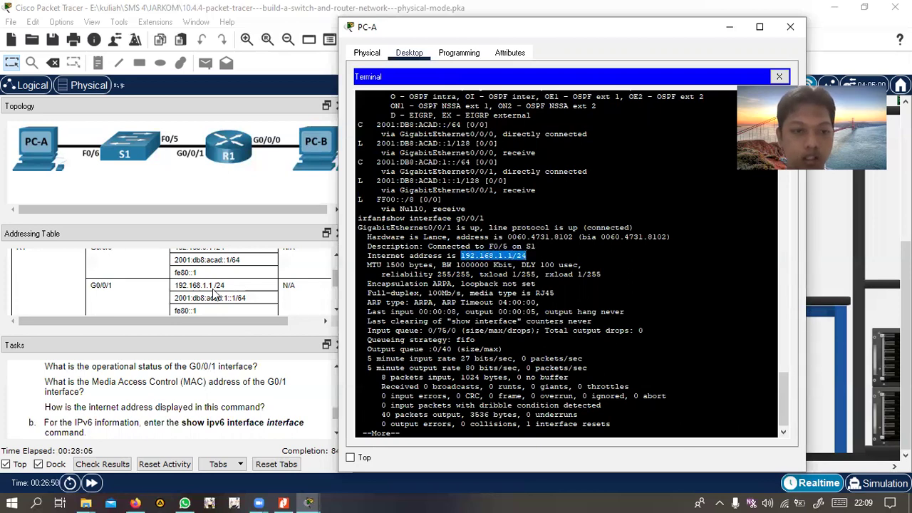
{"action": "left_click", "coordinate": [648, 297]}
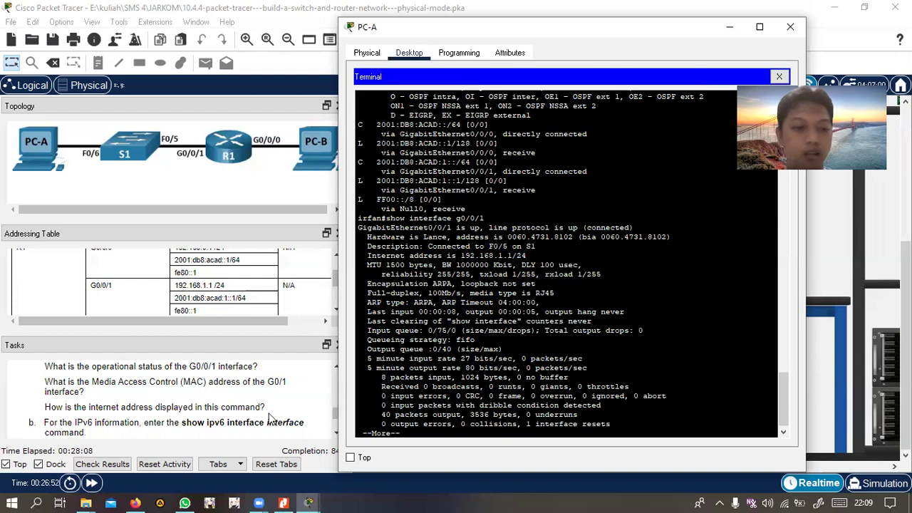
{"action": "scroll", "coordinate": [271, 417], "scroll_direction": "down", "scroll_amount": 1}
{"action": "scroll", "coordinate": [271, 410], "scroll_direction": "up", "scroll_amount": 1}
{"action": "scroll", "coordinate": [272, 408], "scroll_direction": "down", "scroll_amount": 1}
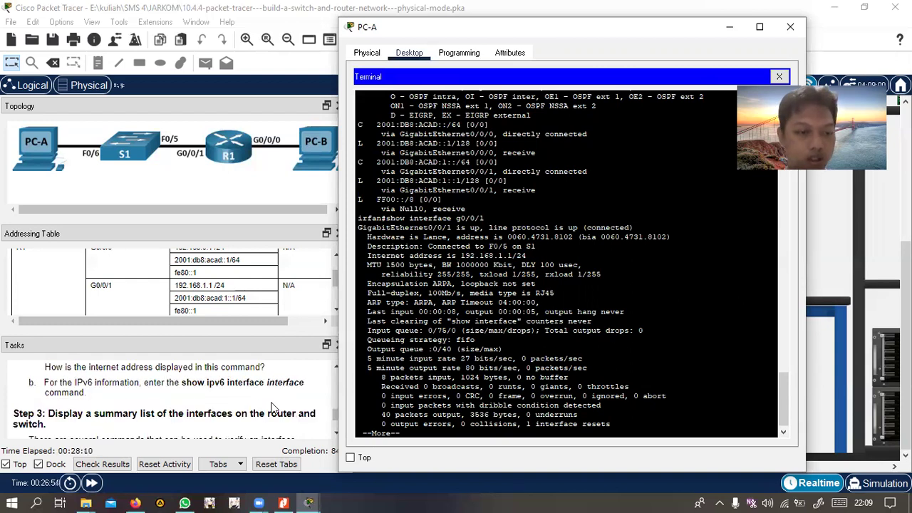
{"action": "left_click", "coordinate": [531, 402]}
Run 'show ipv6 interface g0/0/1', showing link-local FE80::1 and 2001:DB8:ACAD:1::1/64
{"action": "key", "text": "space"}
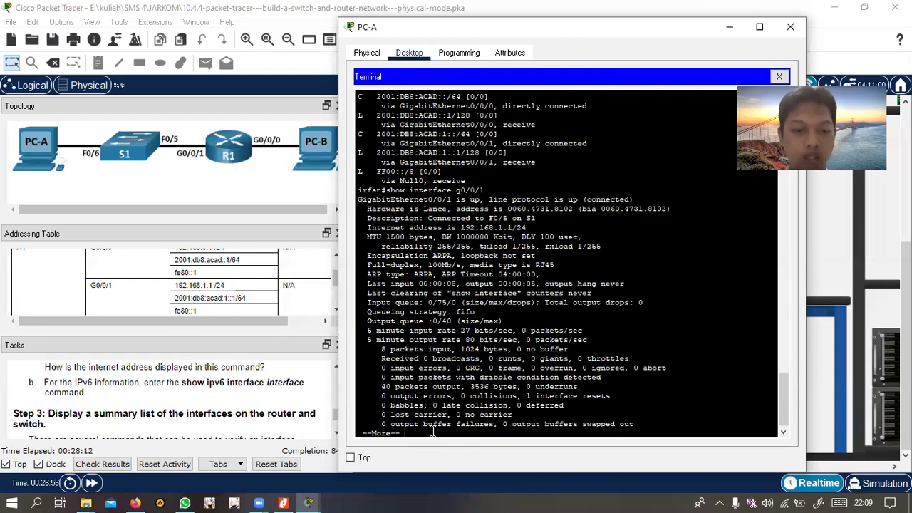
{"action": "key", "text": "Return"}
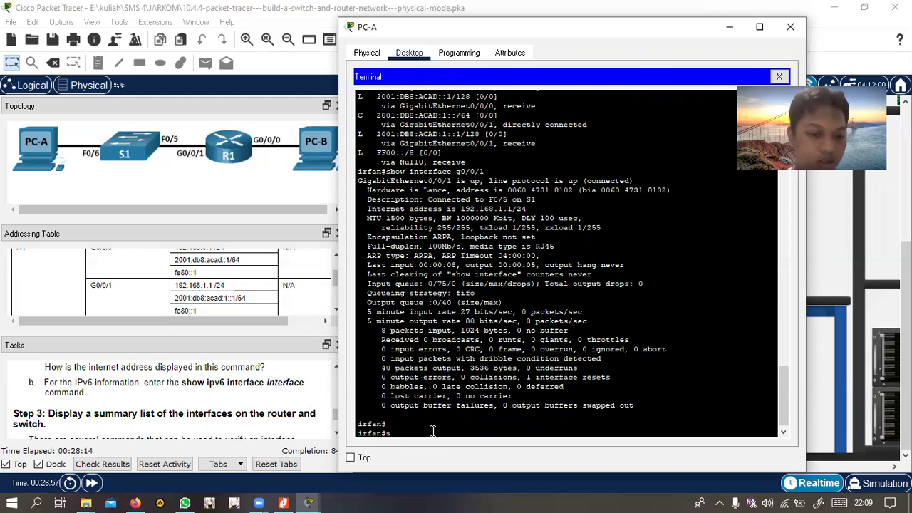
{"action": "type", "text": "show ipv6"}
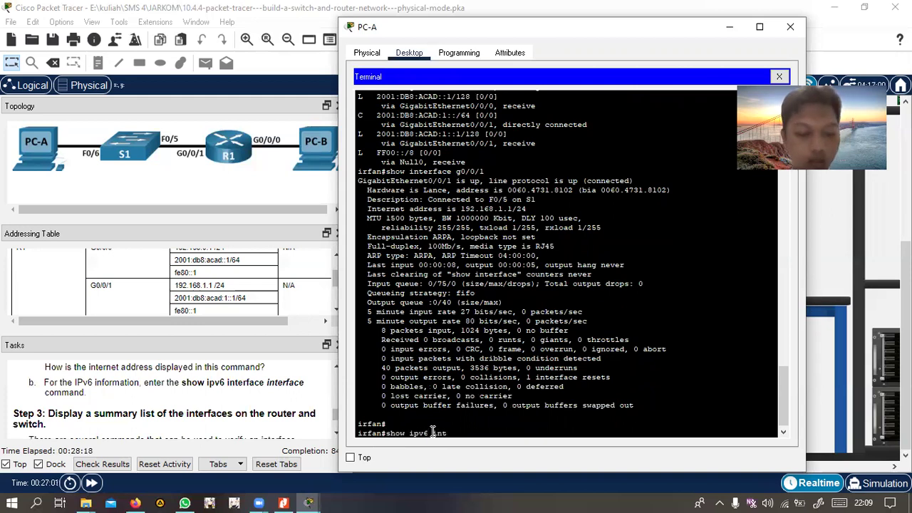
{"action": "type", "text": " interface g0"}
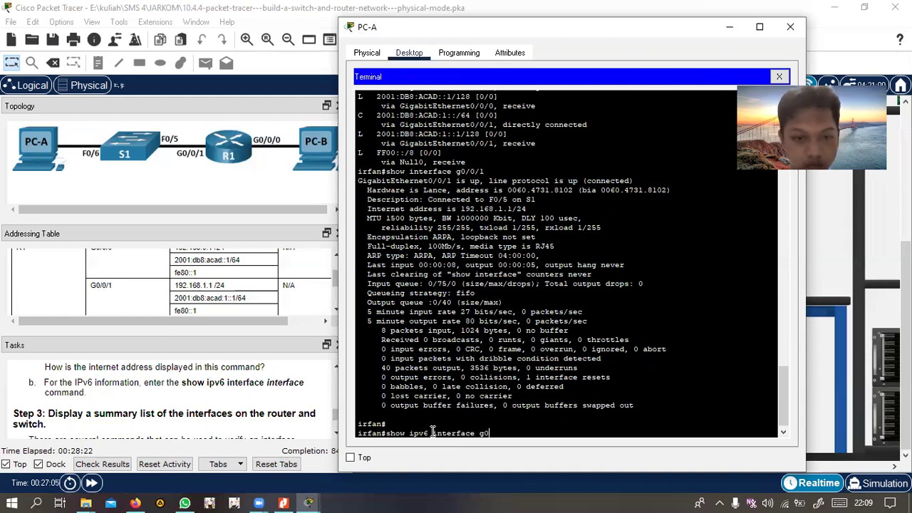
{"action": "type", "text": "/0/1"}
{"action": "key", "text": "Return"}
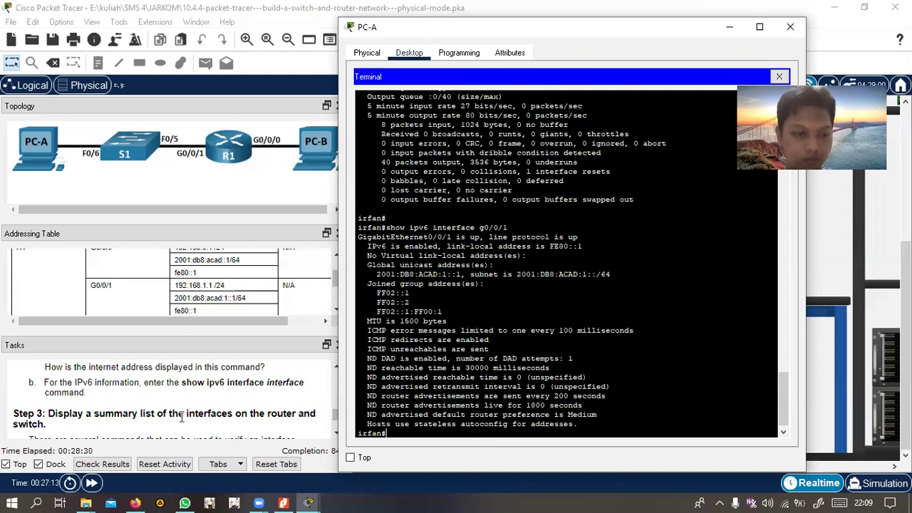
{"action": "scroll", "coordinate": [182, 417], "scroll_direction": "down", "scroll_amount": 2}
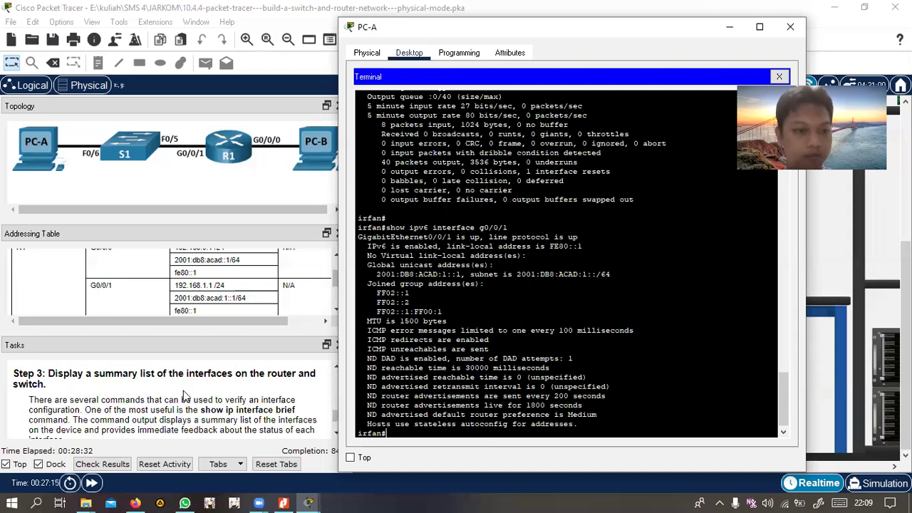
Run 'show ip interface brief', listing G0/0/0 192.168.0.1 and G0/0/1 192.168.1.1 up/up
{"action": "scroll", "coordinate": [184, 397], "scroll_direction": "down", "scroll_amount": 4}
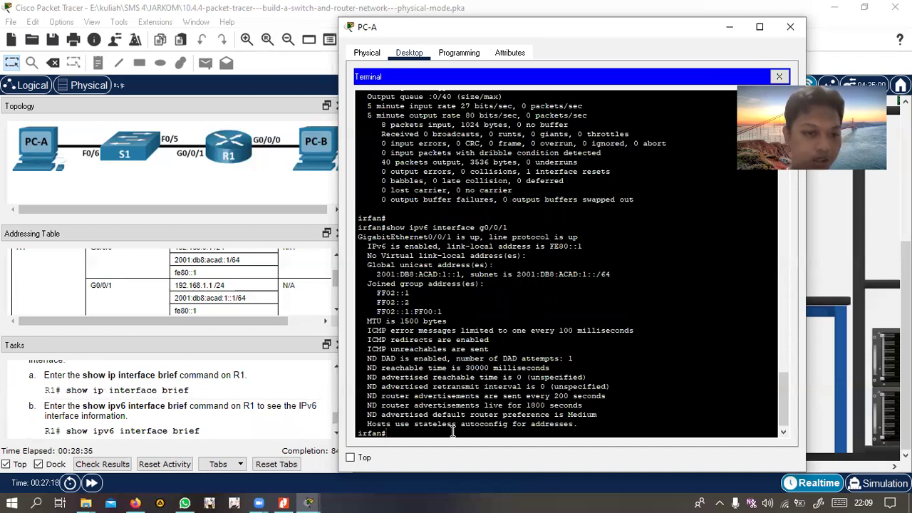
{"action": "key", "text": "Return"}
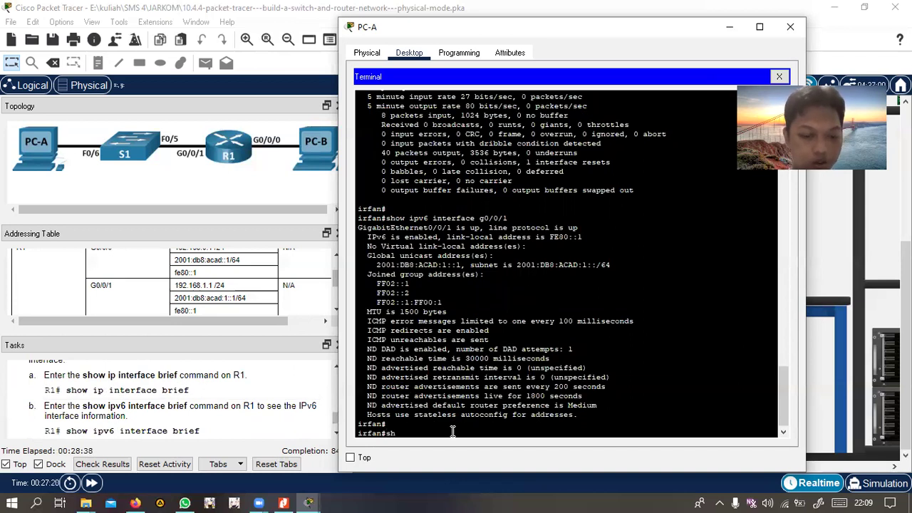
{"action": "type", "text": "show ip"}
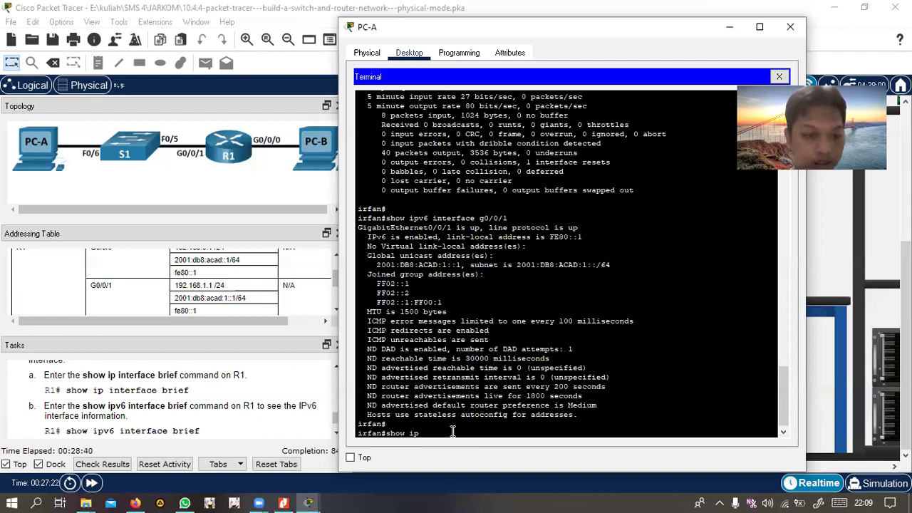
{"action": "type", "text": " interface brie"}
{"action": "scroll", "coordinate": [452, 432], "scroll_direction": "up", "scroll_amount": 1}
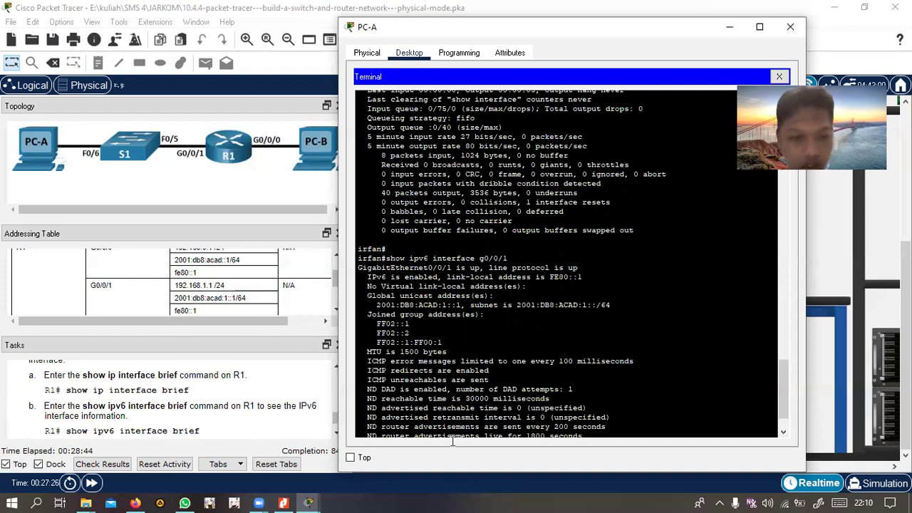
{"action": "scroll", "coordinate": [220, 394], "scroll_direction": "up", "scroll_amount": 1}
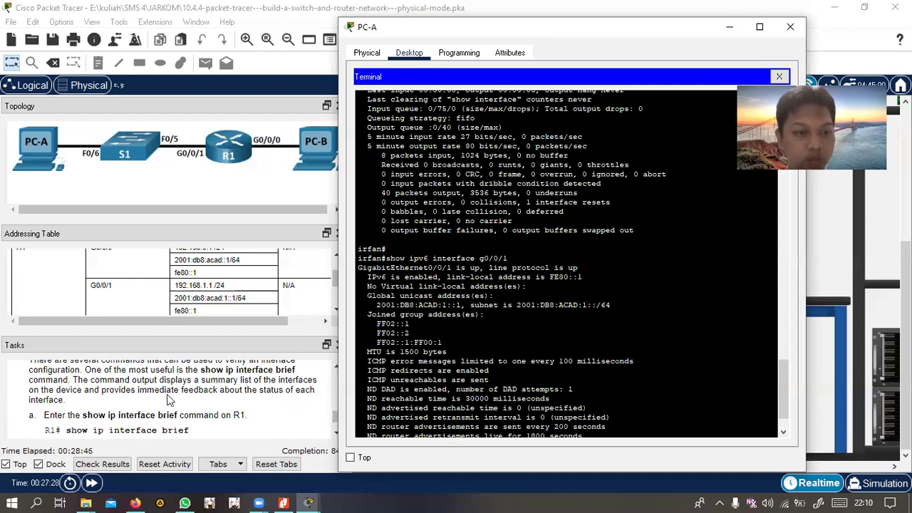
{"action": "scroll", "coordinate": [250, 411], "scroll_direction": "up", "scroll_amount": 1}
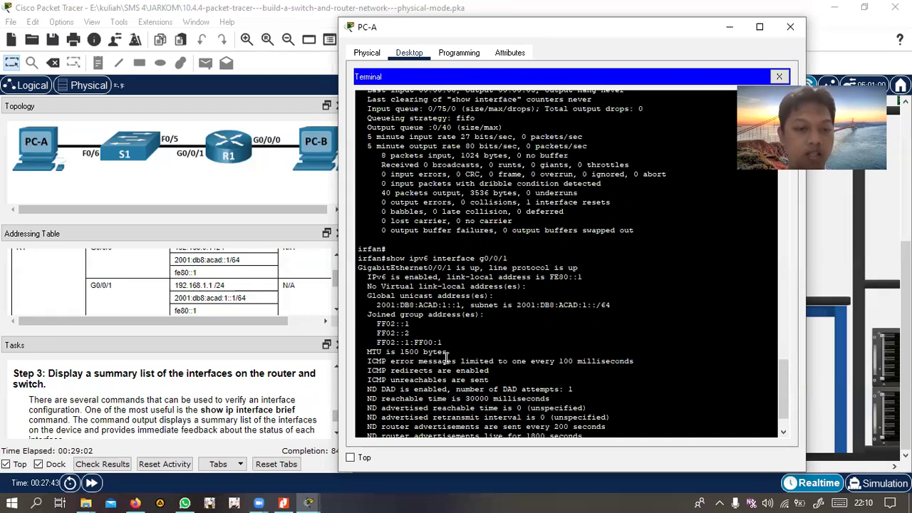
{"action": "scroll", "coordinate": [447, 356], "scroll_direction": "down", "scroll_amount": 2}
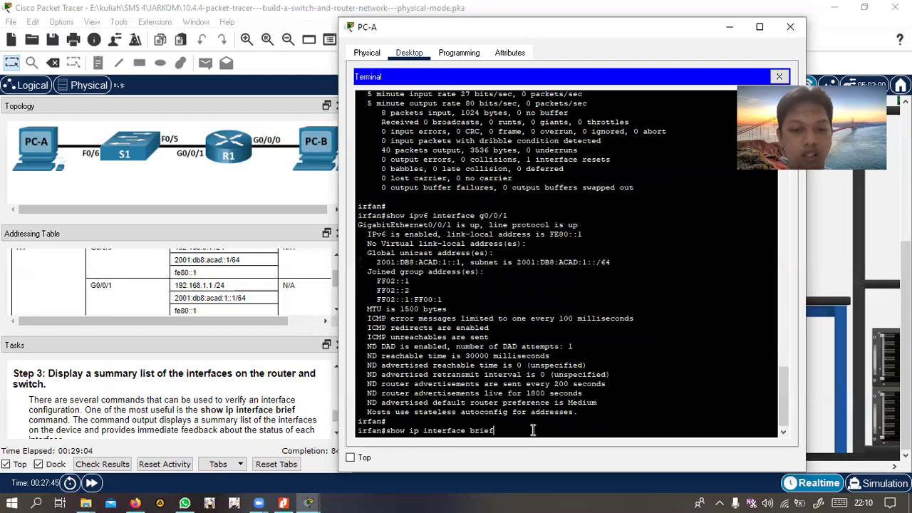
{"action": "key", "text": "Return"}
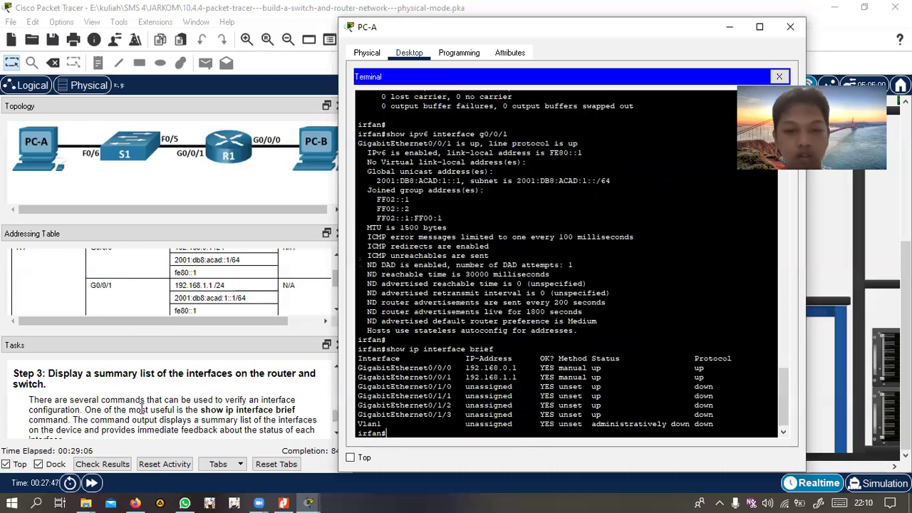
{"action": "scroll", "coordinate": [143, 410], "scroll_direction": "down", "scroll_amount": 5}
Run 'show ipv6 interface brief': G0/0/0 2001:DB8:ACAD::1 and G0/0/1 2001:DB8:ACAD:1::1, both up/up
{"action": "scroll", "coordinate": [236, 420], "scroll_direction": "up", "scroll_amount": 5}
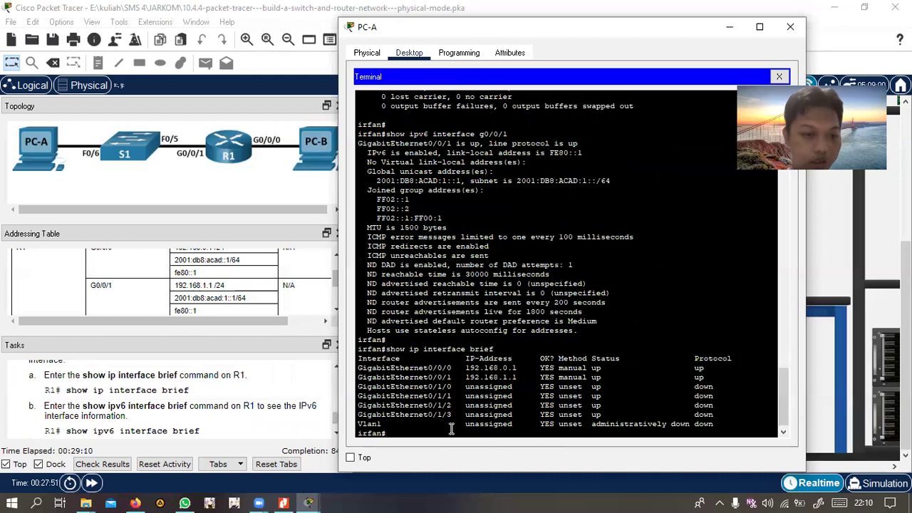
{"action": "type", "text": "show ipv6"}
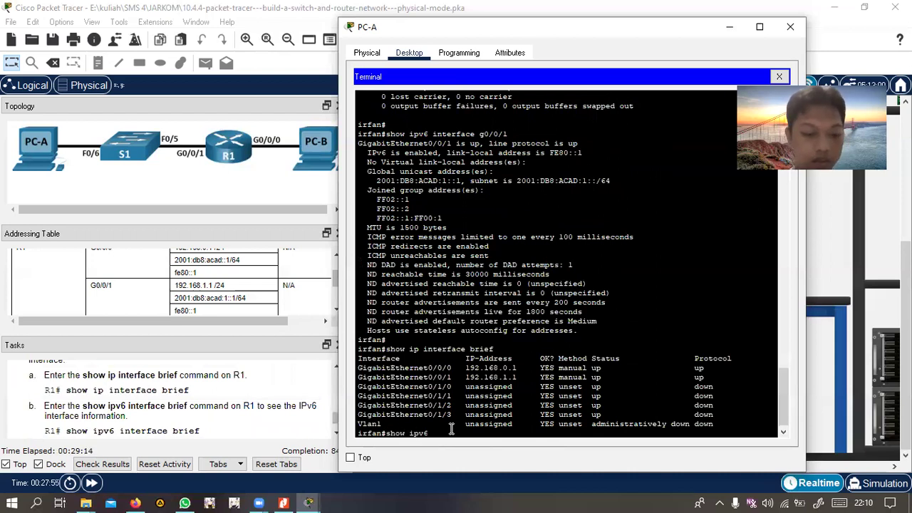
{"action": "type", "text": " interface b"}
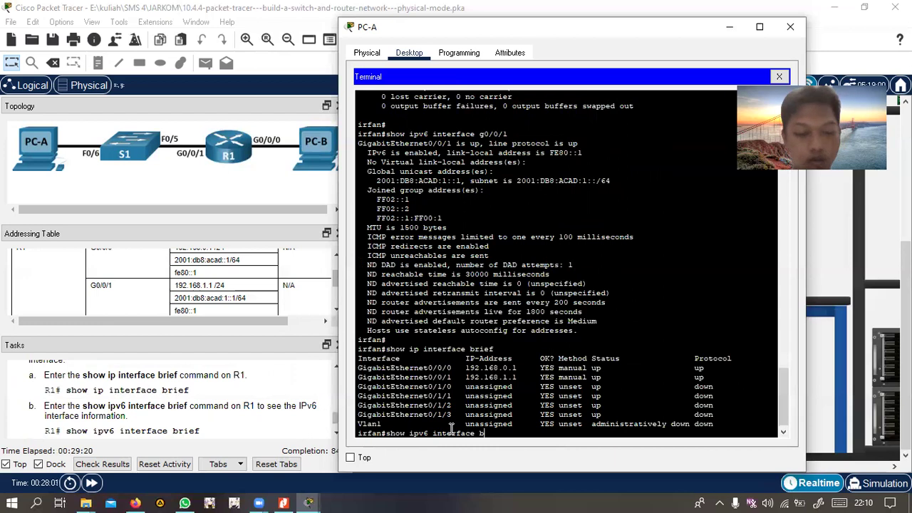
{"action": "type", "text": "rie"}
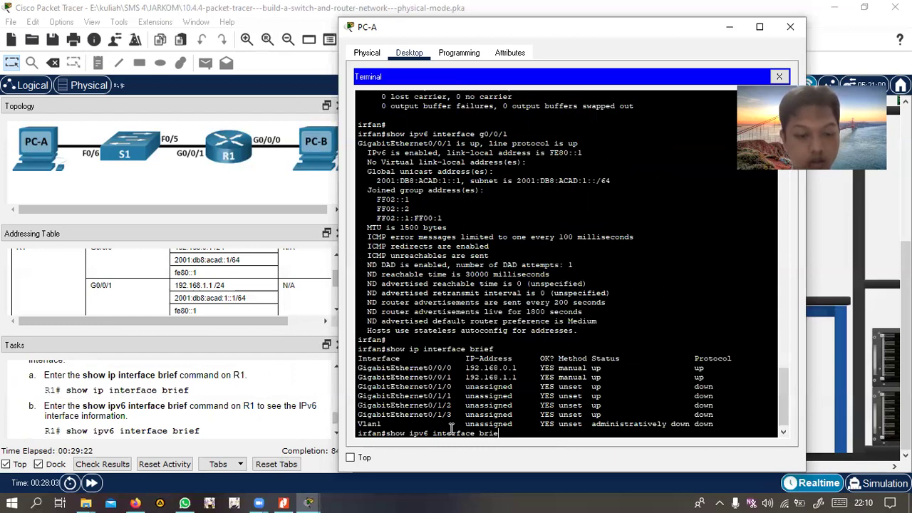
{"action": "type", "text": "f"}
{"action": "key", "text": "Return"}
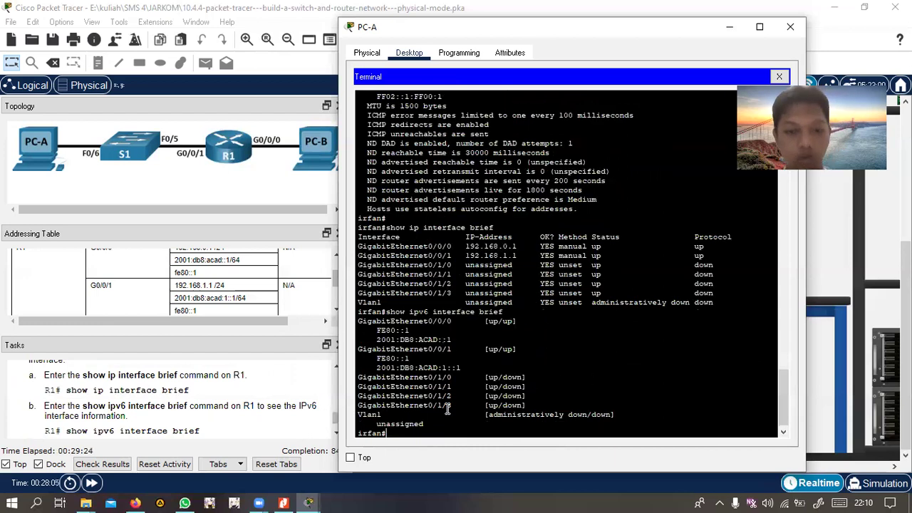
{"action": "scroll", "coordinate": [60, 410], "scroll_direction": "down", "scroll_amount": 1}
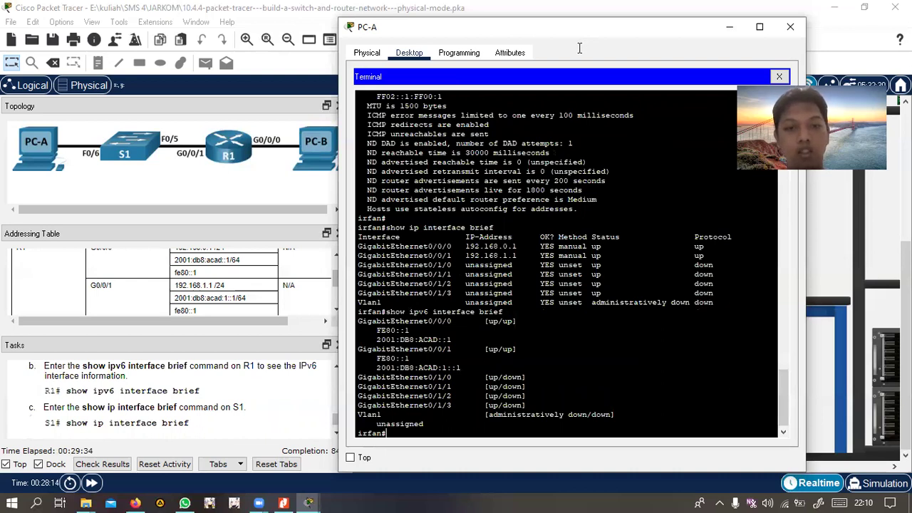
{"action": "left_click_drag", "start_coordinate": [579, 28], "coordinate": [598, 29]}
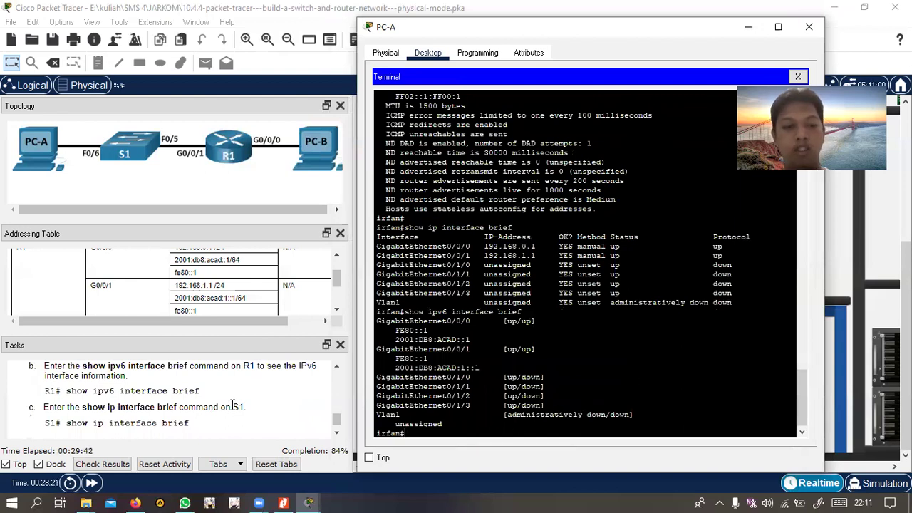
{"action": "scroll", "coordinate": [232, 405], "scroll_direction": "down", "scroll_amount": 5}
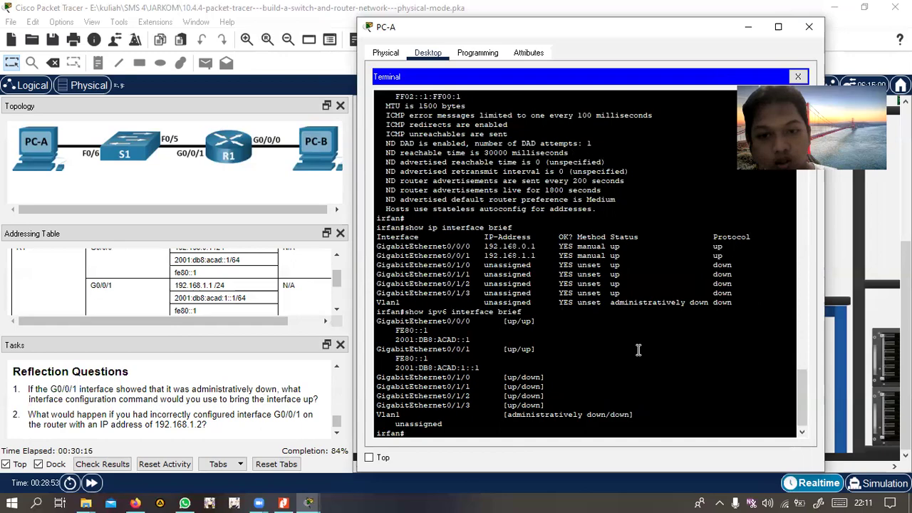
{"action": "scroll", "coordinate": [639, 349], "scroll_direction": "up", "scroll_amount": 15}
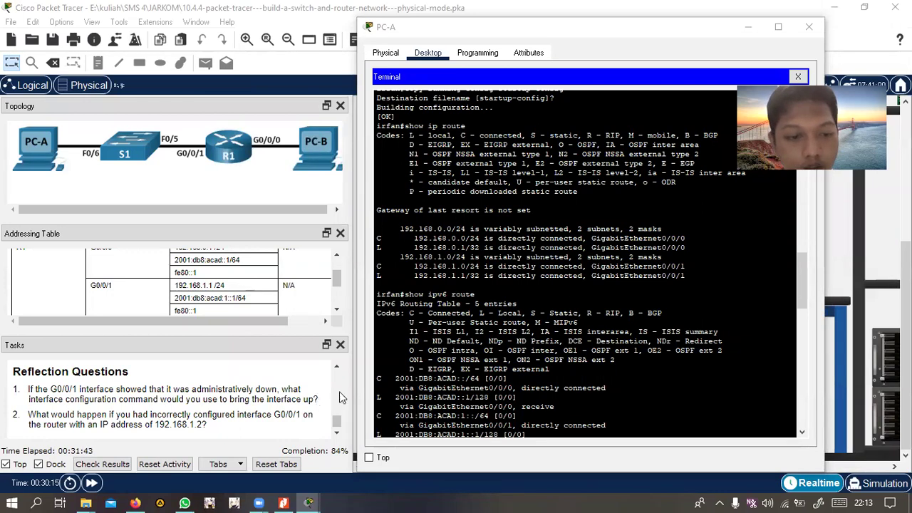
Scroll back through the terminal history, then close PC-A to show the Main Wiring Closet
{"action": "scroll", "coordinate": [429, 268], "scroll_direction": "up", "scroll_amount": 10}
{"action": "scroll", "coordinate": [511, 223], "scroll_direction": "up", "scroll_amount": 15}
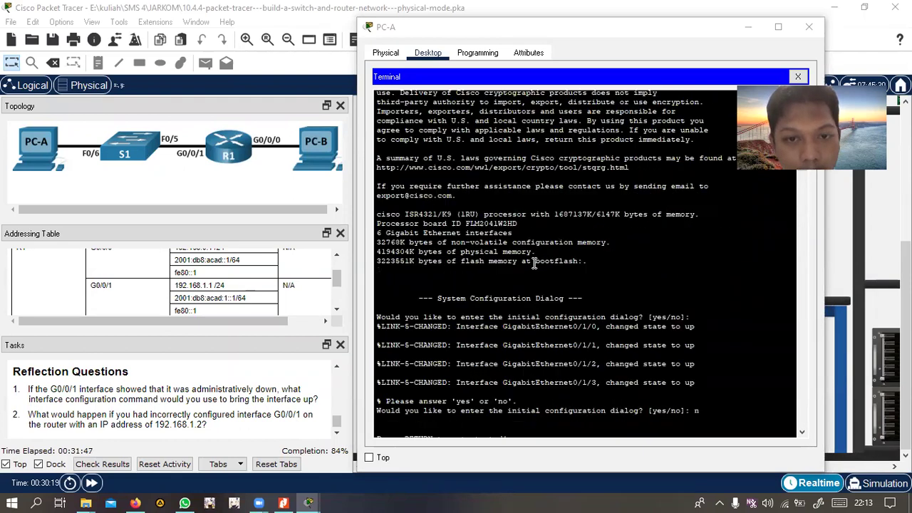
{"action": "scroll", "coordinate": [535, 263], "scroll_direction": "down", "scroll_amount": 10}
{"action": "scroll", "coordinate": [535, 263], "scroll_direction": "down", "scroll_amount": 3}
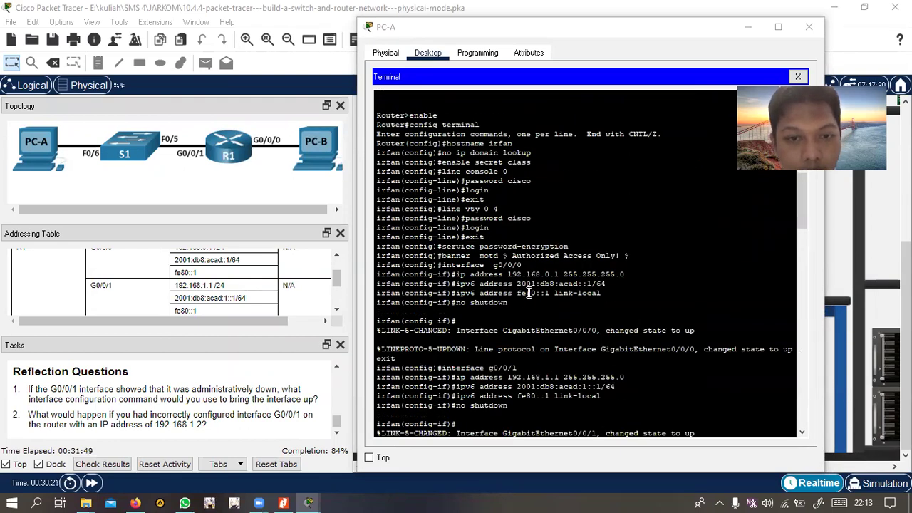
{"action": "left_click_drag", "start_coordinate": [507, 305], "coordinate": [455, 304]}
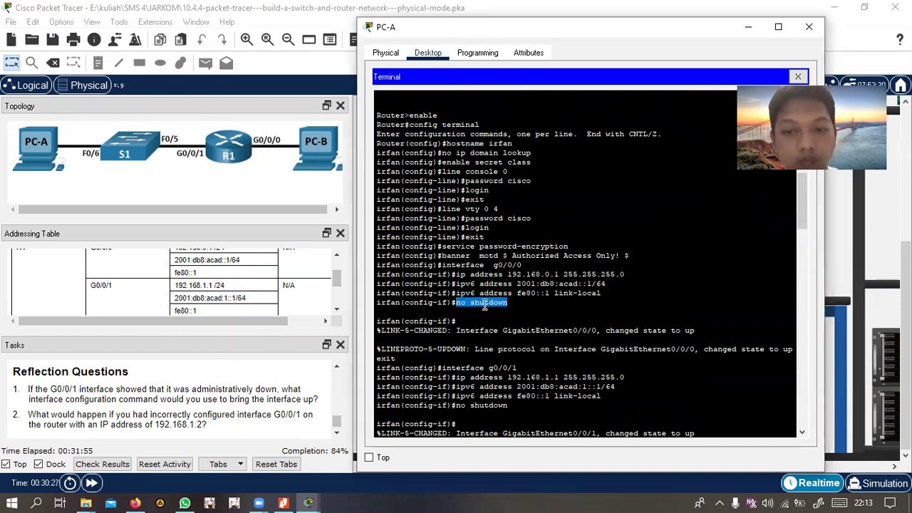
{"action": "scroll", "coordinate": [484, 304], "scroll_direction": "down", "scroll_amount": 2}
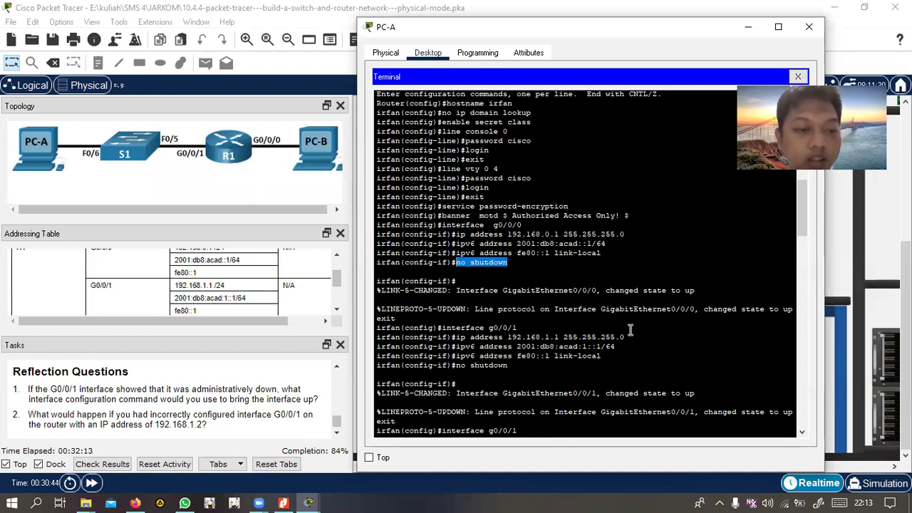
{"action": "type", "text": "d"}
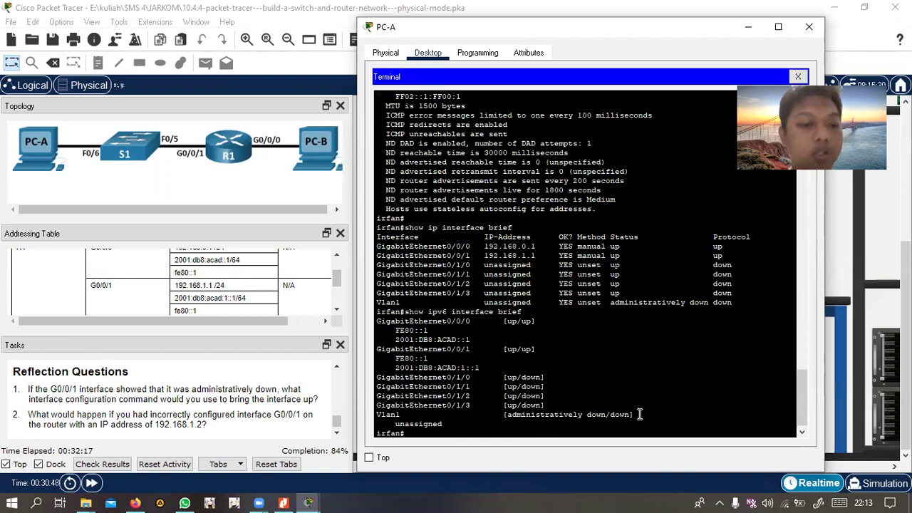
{"action": "scroll", "coordinate": [639, 414], "scroll_direction": "up", "scroll_amount": 3}
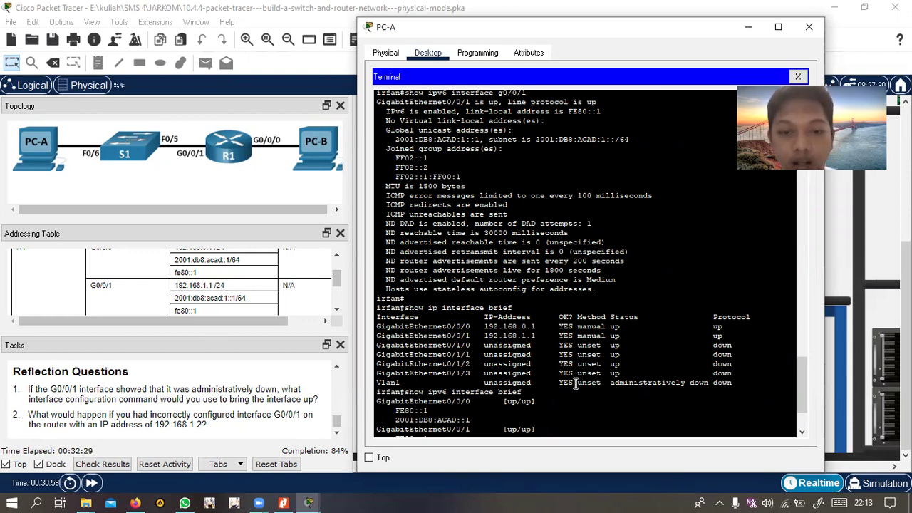
{"action": "scroll", "coordinate": [568, 393], "scroll_direction": "up", "scroll_amount": 15}
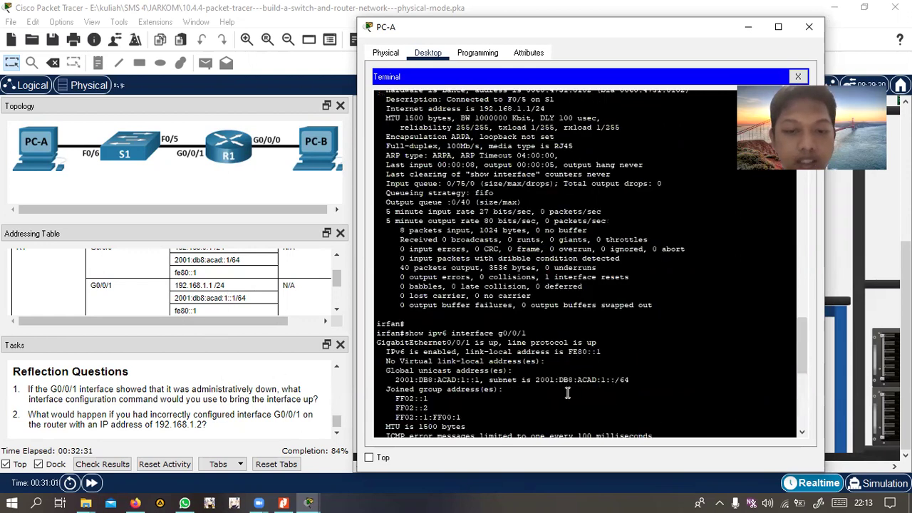
{"action": "scroll", "coordinate": [568, 393], "scroll_direction": "up", "scroll_amount": 12}
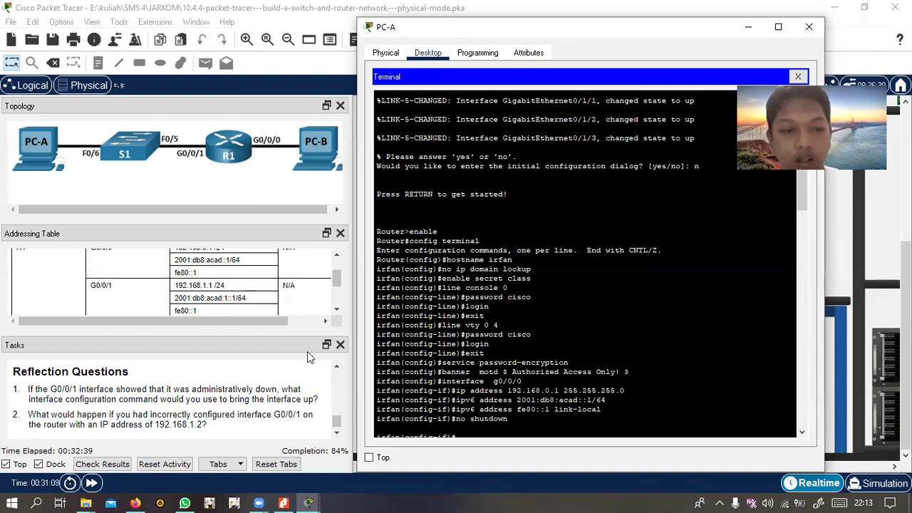
{"action": "scroll", "coordinate": [468, 394], "scroll_direction": "down", "scroll_amount": 20}
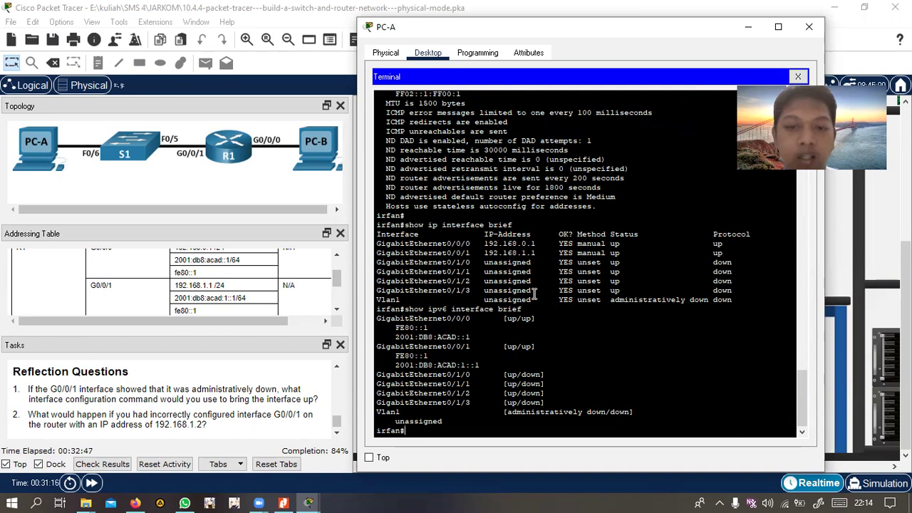
{"action": "scroll", "coordinate": [534, 295], "scroll_direction": "up", "scroll_amount": 9}
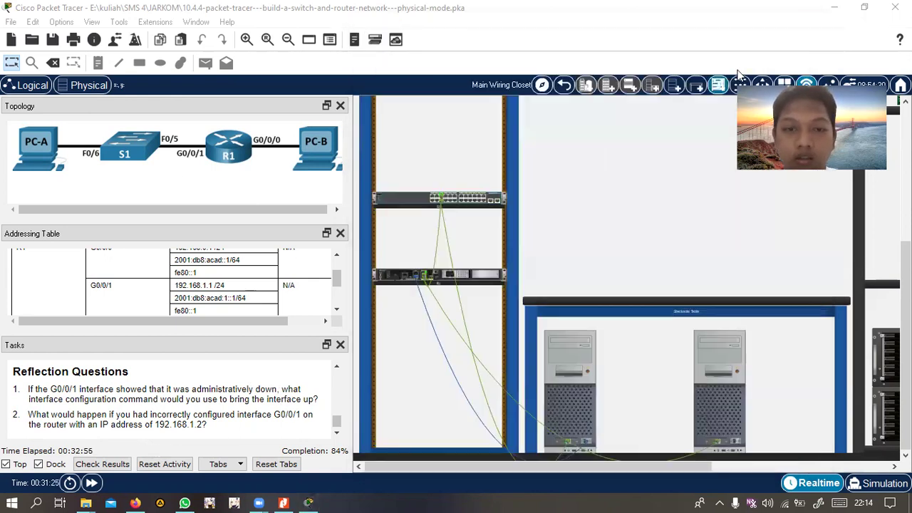
{"action": "left_click", "coordinate": [809, 29]}
{"action": "scroll", "coordinate": [171, 399], "scroll_direction": "down", "scroll_amount": 1}
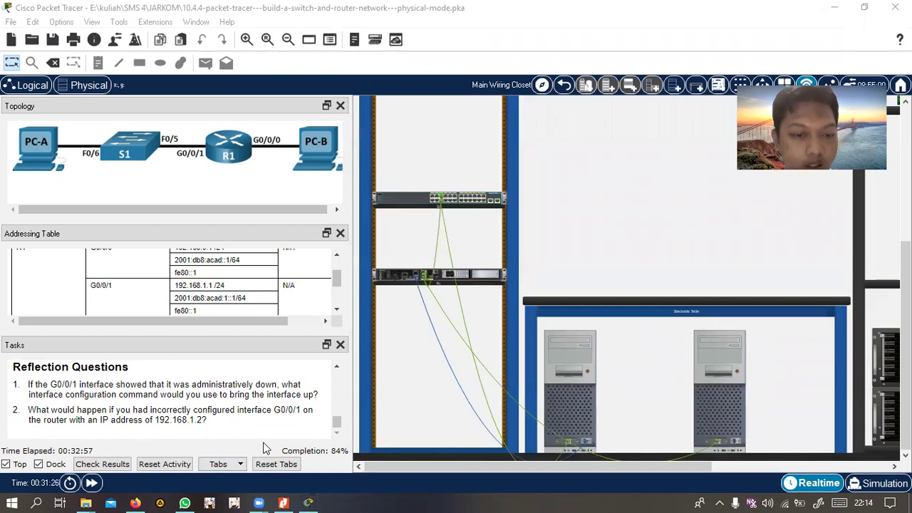